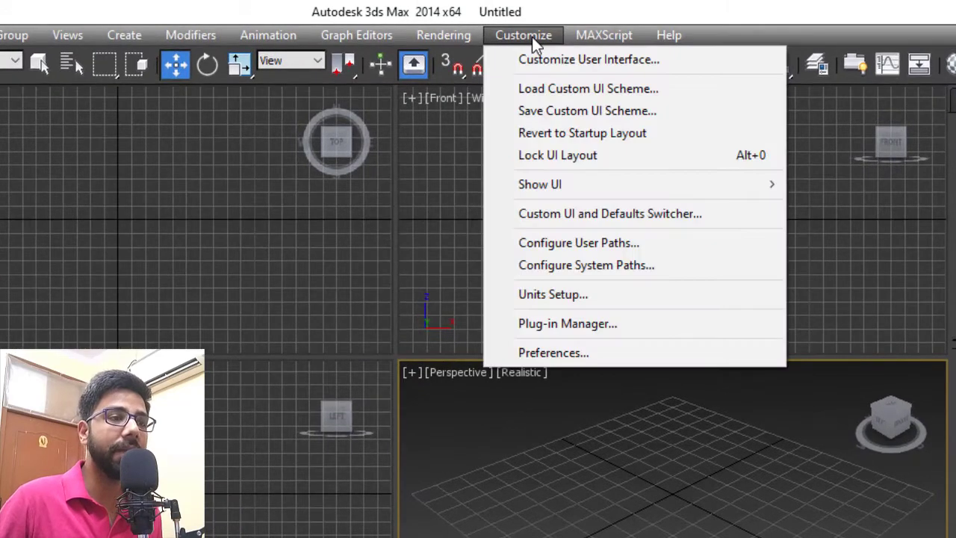
- Confirm US Standard Decimal Inches as the display units in the units setup
{"action": "left_click", "coordinate": [583, 301]}
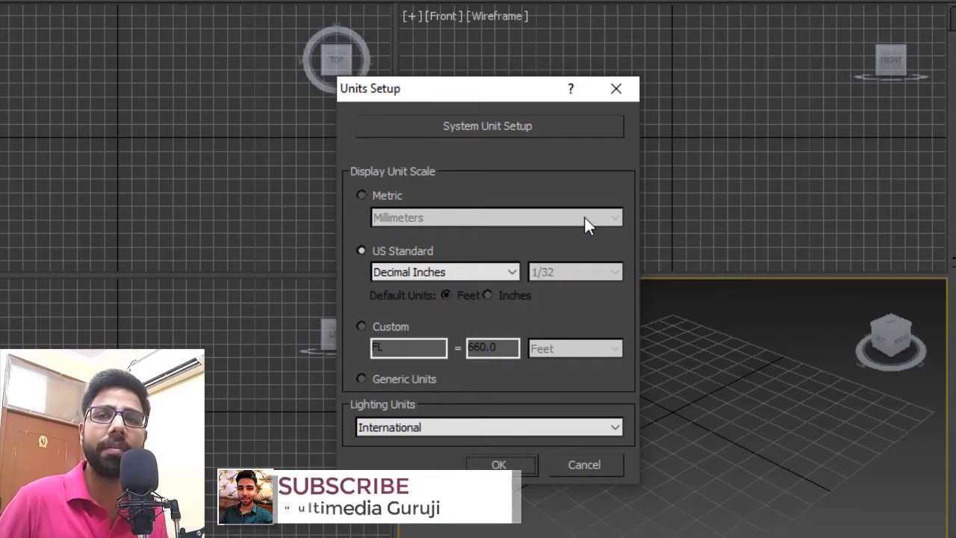
{"action": "left_click", "coordinate": [499, 465]}
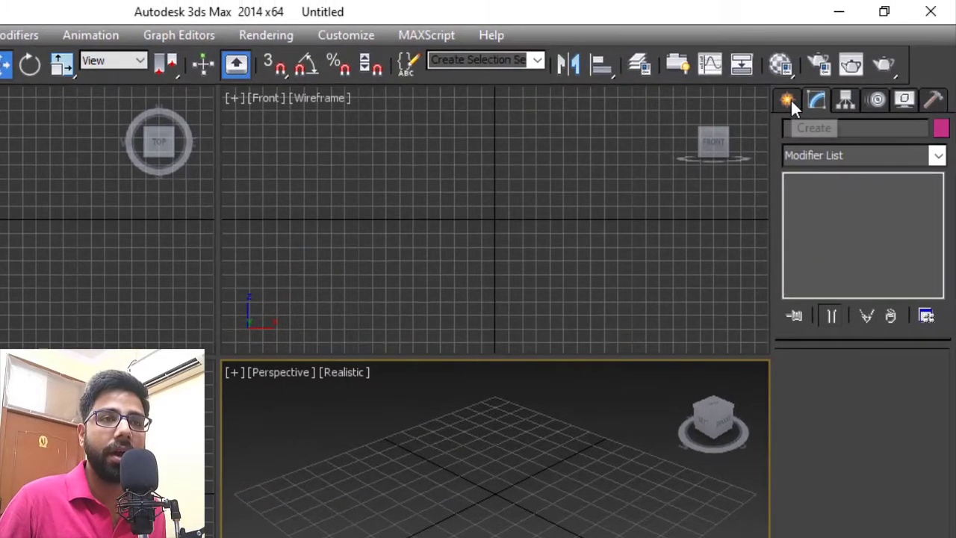
- Draw a ChamferBox near the origin in the Top view, about 43" long, 74" wide and 32" high with a fillet of about 8"
{"action": "left_click", "coordinate": [790, 99]}
{"action": "left_click", "coordinate": [822, 163]}
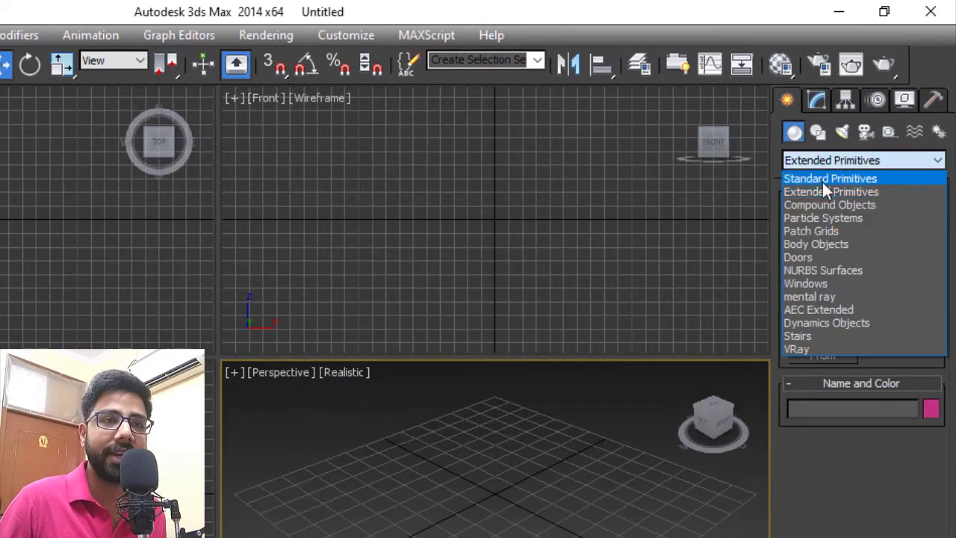
{"action": "left_click", "coordinate": [824, 191]}
{"action": "left_click", "coordinate": [843, 251]}
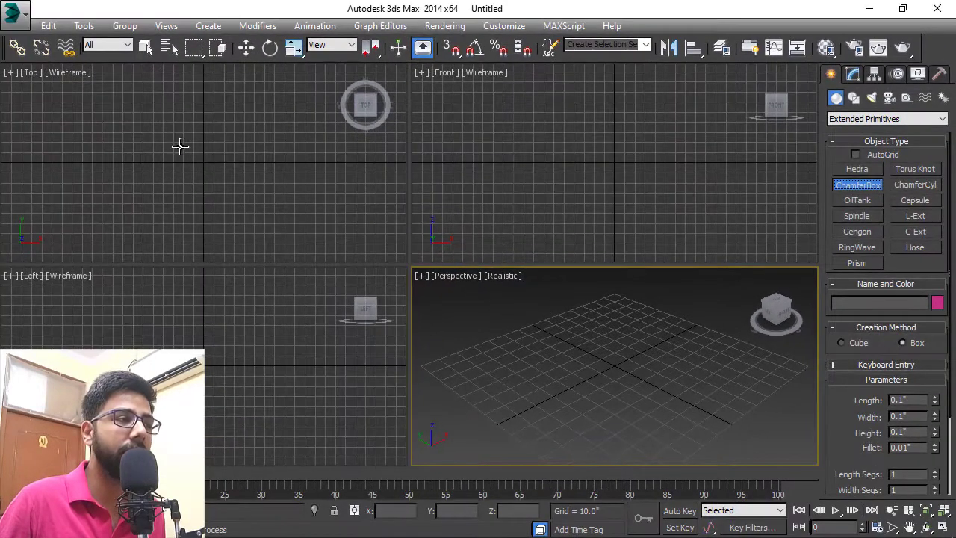
{"action": "left_click_drag", "start_coordinate": [171, 140], "coordinate": [245, 183]}
{"action": "left_click", "coordinate": [244, 150]}
{"action": "left_click", "coordinate": [225, 141]}
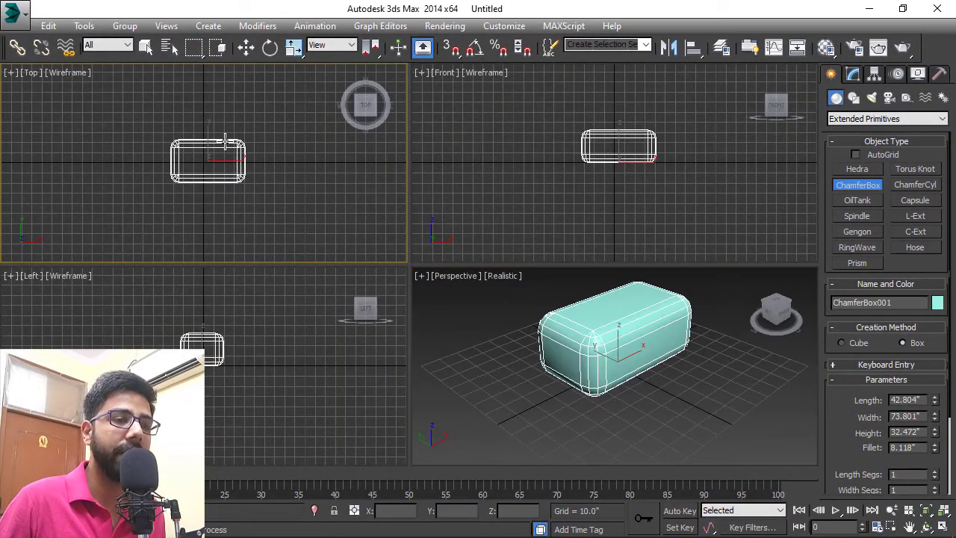
- Set the chamfer box's length to 24" and its width to 72"
{"action": "left_click_drag", "start_coordinate": [854, 411], "coordinate": [844, 265]}
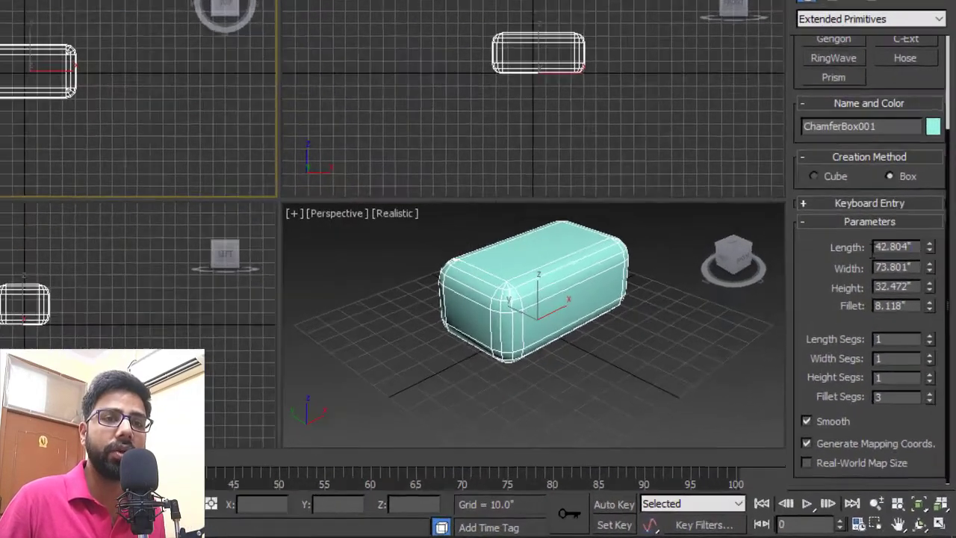
{"action": "left_click_drag", "start_coordinate": [922, 304], "coordinate": [864, 310]}
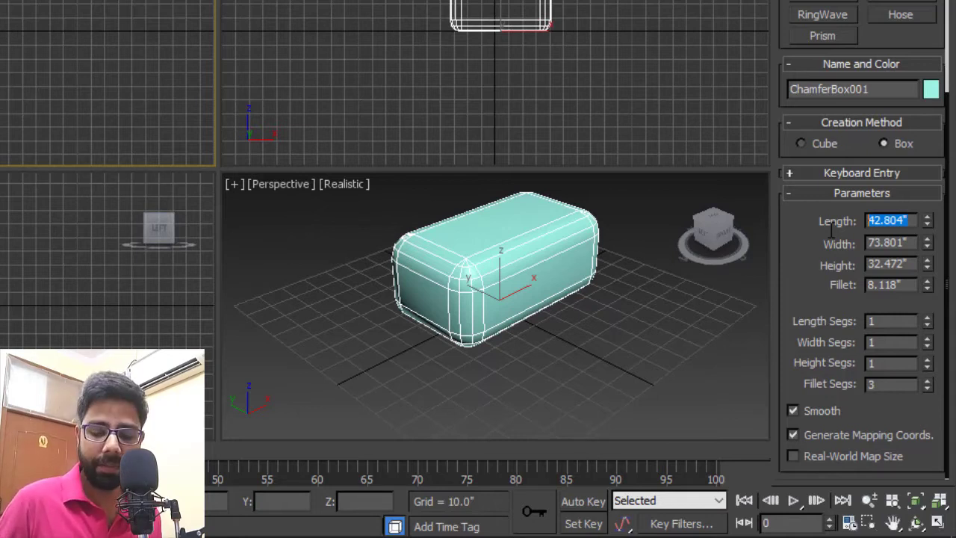
{"action": "type", "text": "24"}
{"action": "key", "text": "Tab"}
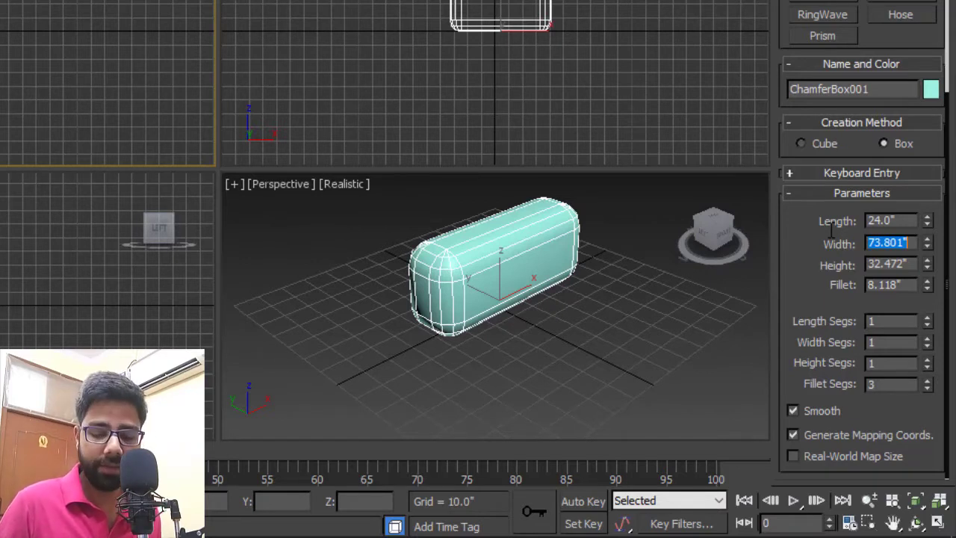
{"action": "type", "text": "72"}
{"action": "key", "text": "Return"}
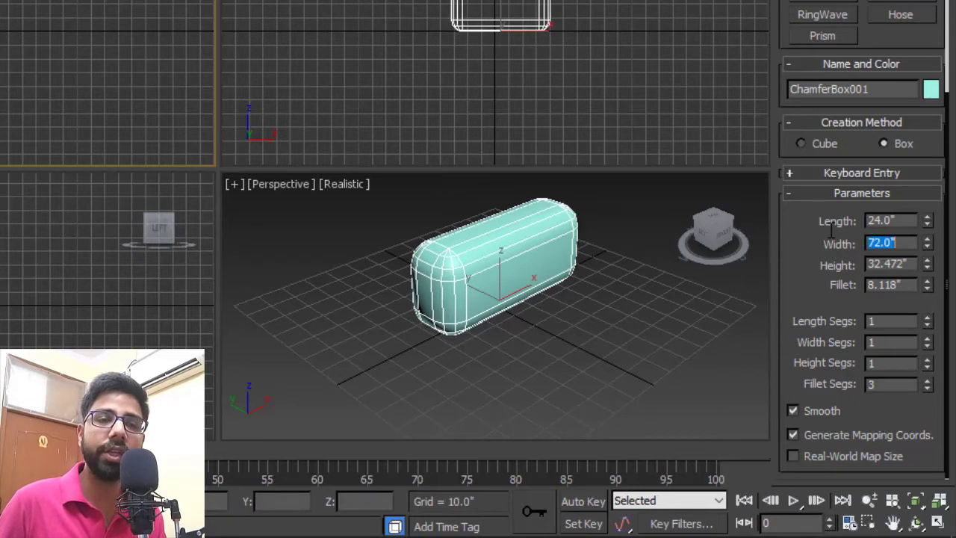
- Re-enter the chamfer box's width in feet as 6'
{"action": "key", "text": "Tab"}
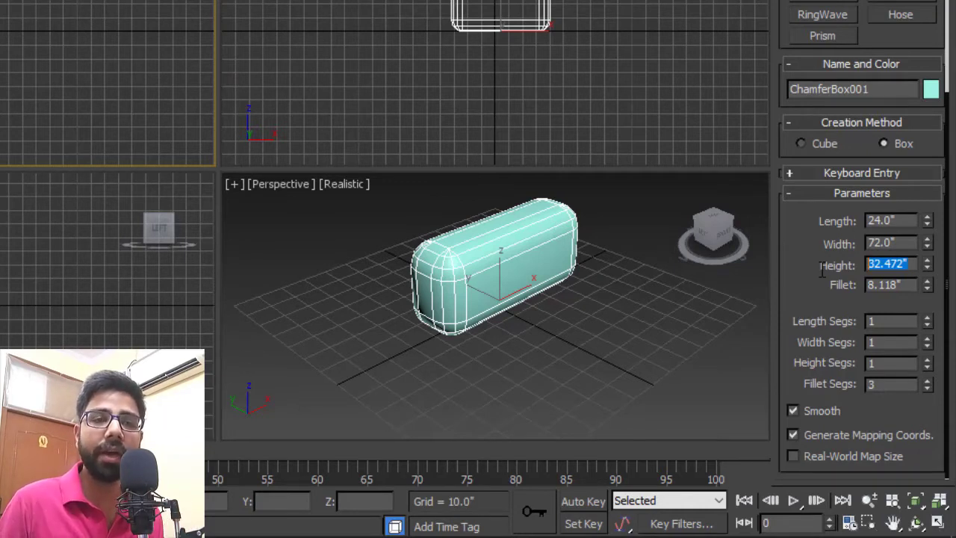
{"action": "double_click", "coordinate": [889, 243]}
{"action": "type", "text": "6"}
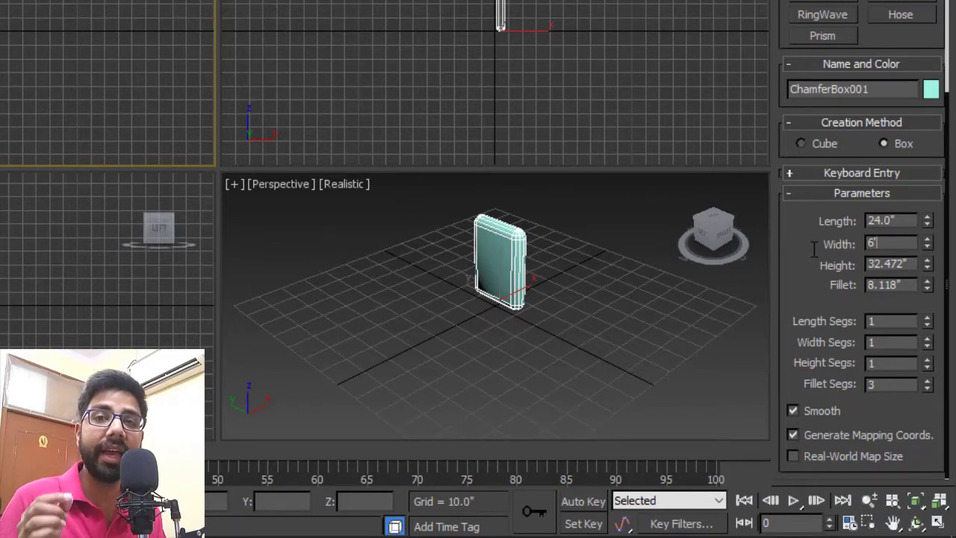
{"action": "key", "text": "Return"}
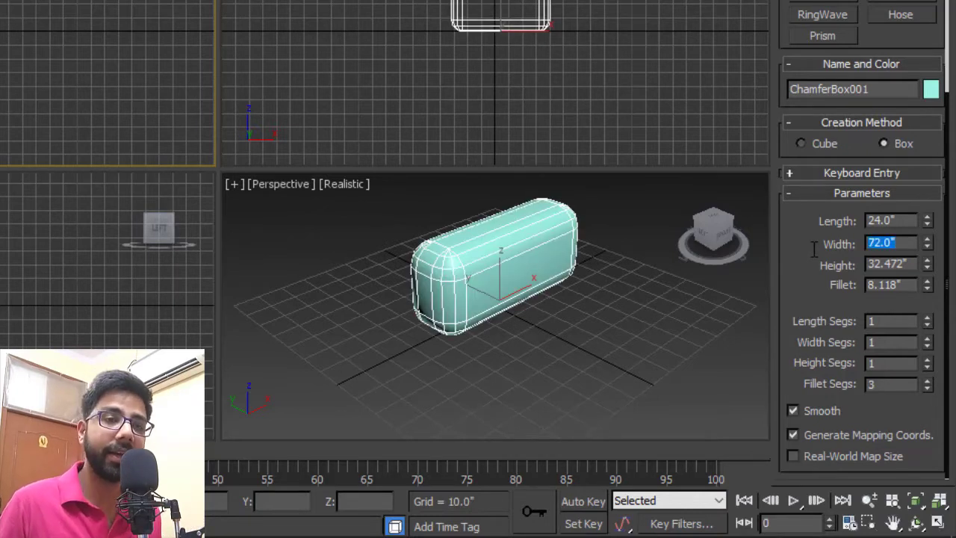
- Set the chamfer box's height to 1' and its fillet to 1"
{"action": "key", "text": "Tab"}
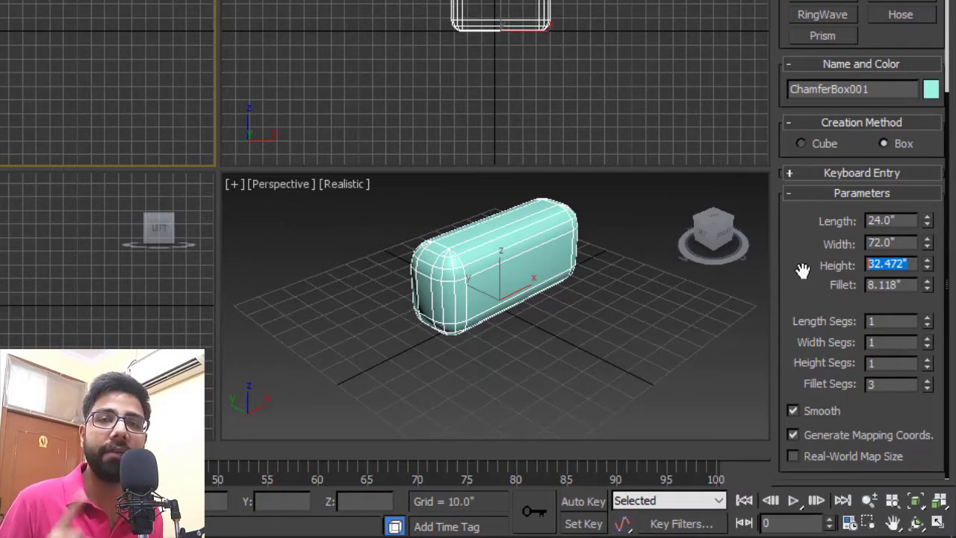
{"action": "type", "text": "1"}
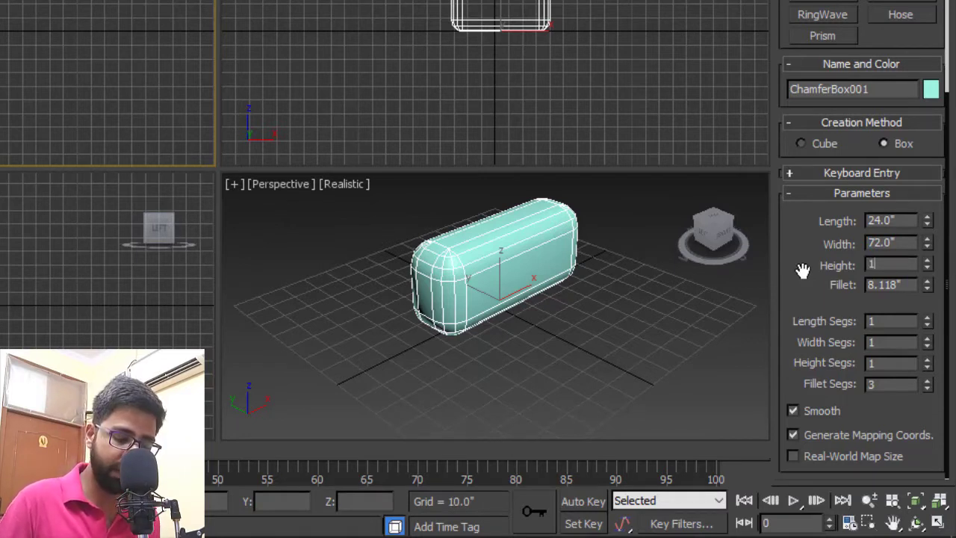
{"action": "type", "text": "'"}
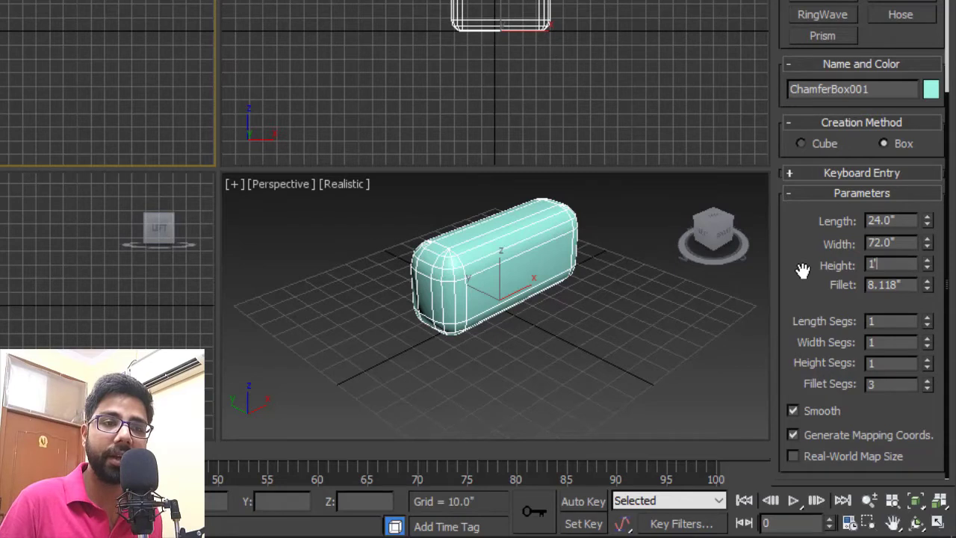
{"action": "key", "text": "Return"}
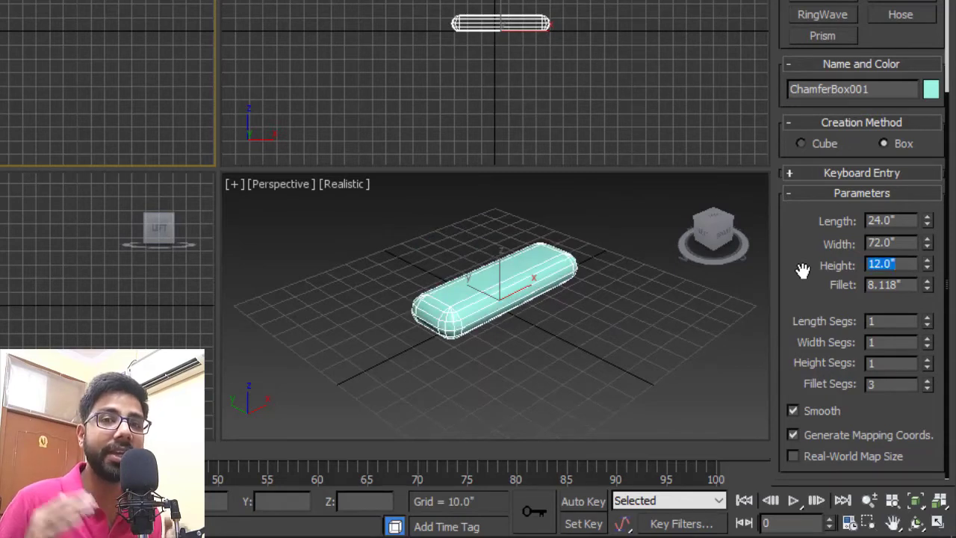
{"action": "left_click", "coordinate": [910, 285]}
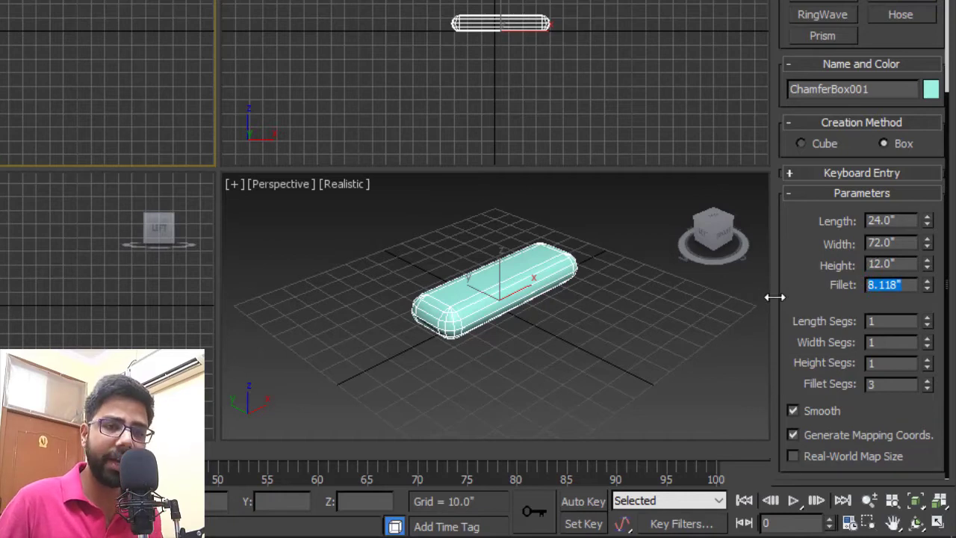
{"action": "type", "text": "1"}
{"action": "key", "text": "Return"}
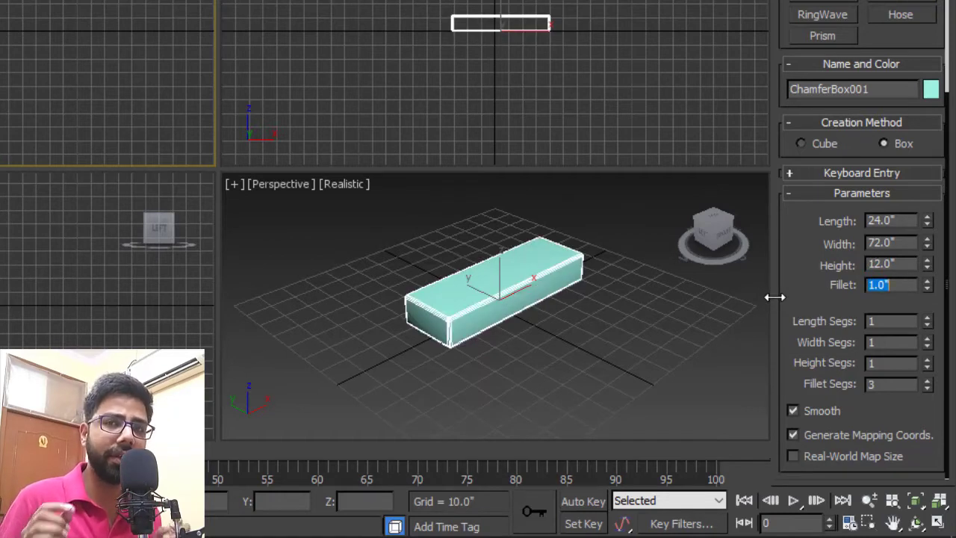
{"action": "left_click", "coordinate": [566, 273]}
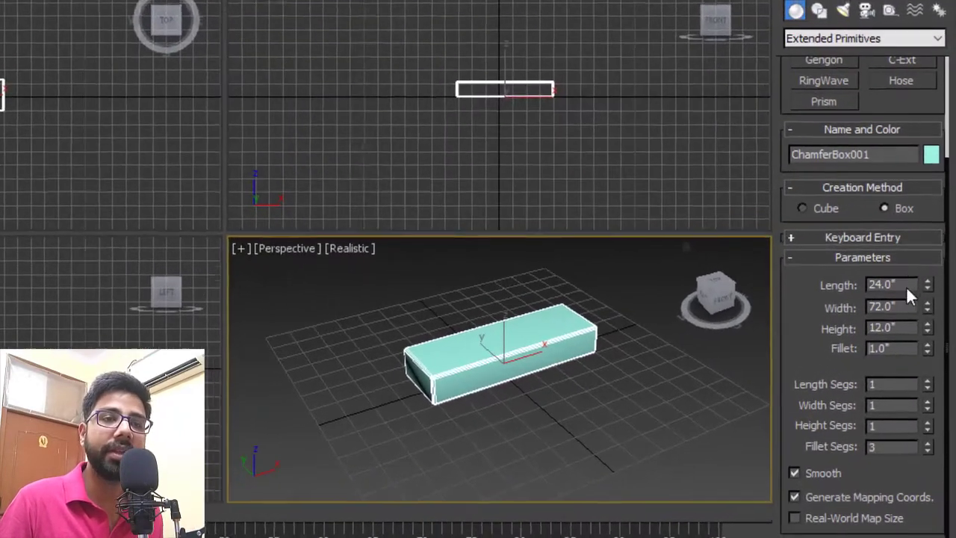
{"action": "double_click", "coordinate": [912, 304]}
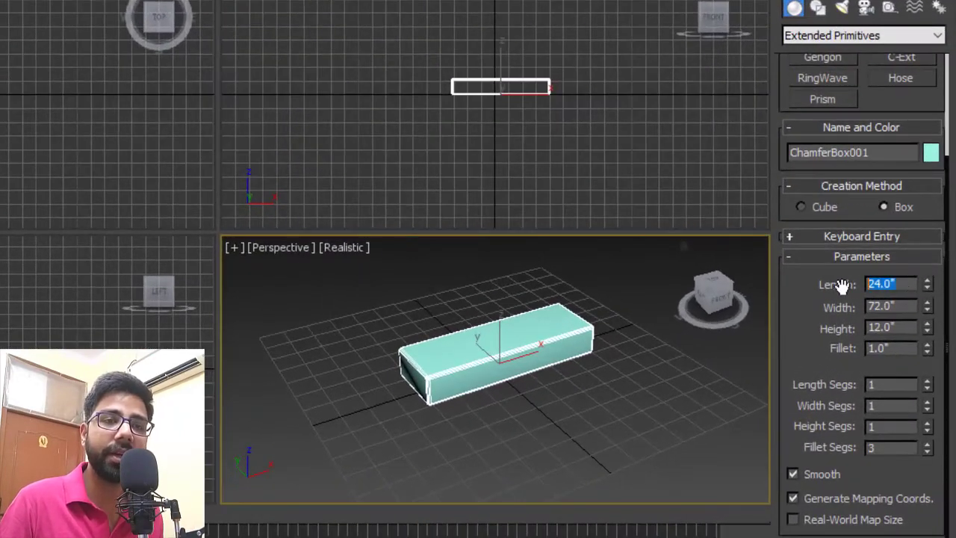
{"action": "key", "text": "Tab"}
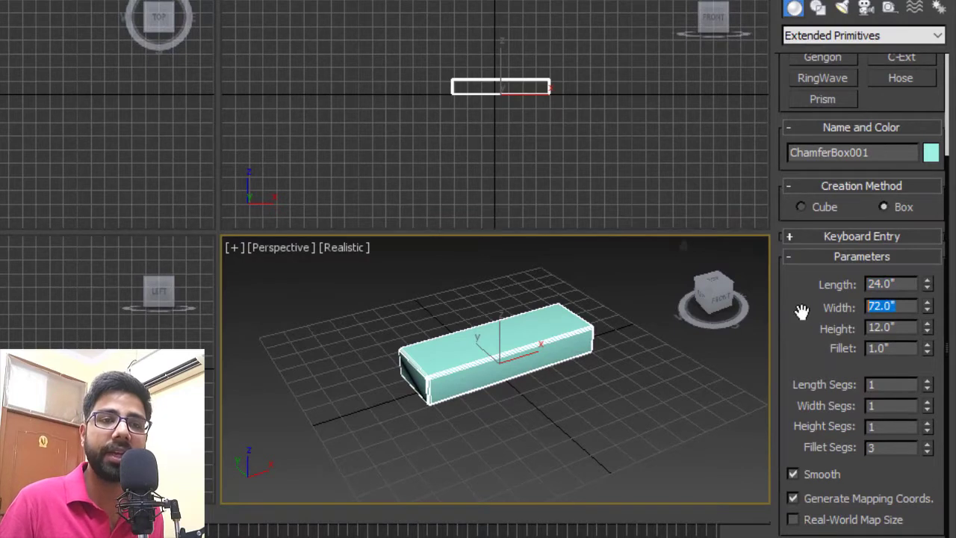
{"action": "key", "text": "Tab"}
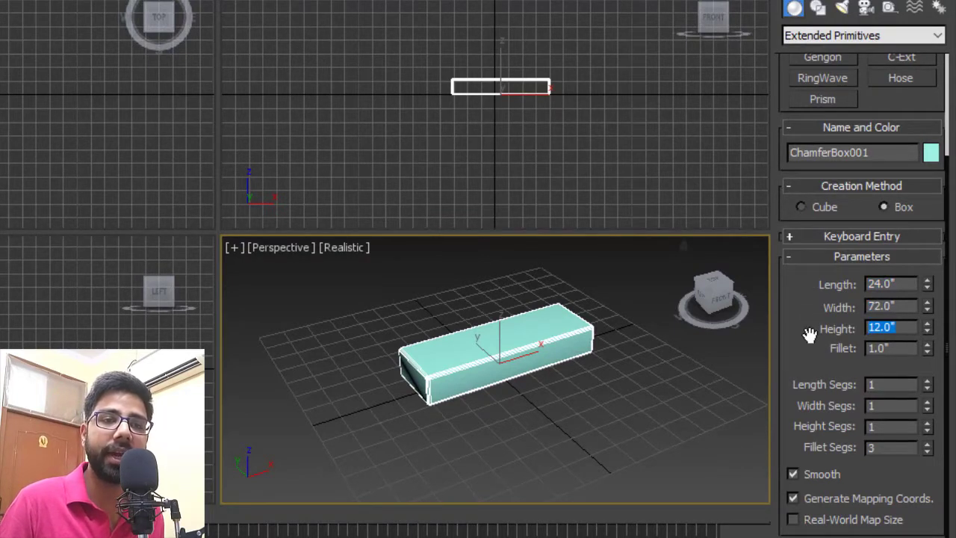
{"action": "key", "text": "Tab"}
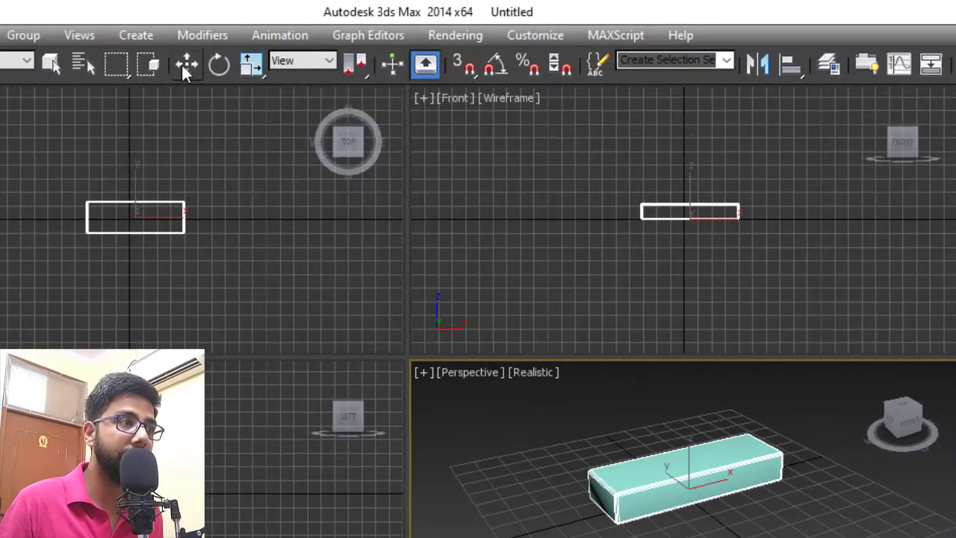
- Position the chamfer box with the Move tool at X 0, Y 0 and Z 2"
{"action": "left_click", "coordinate": [186, 66]}
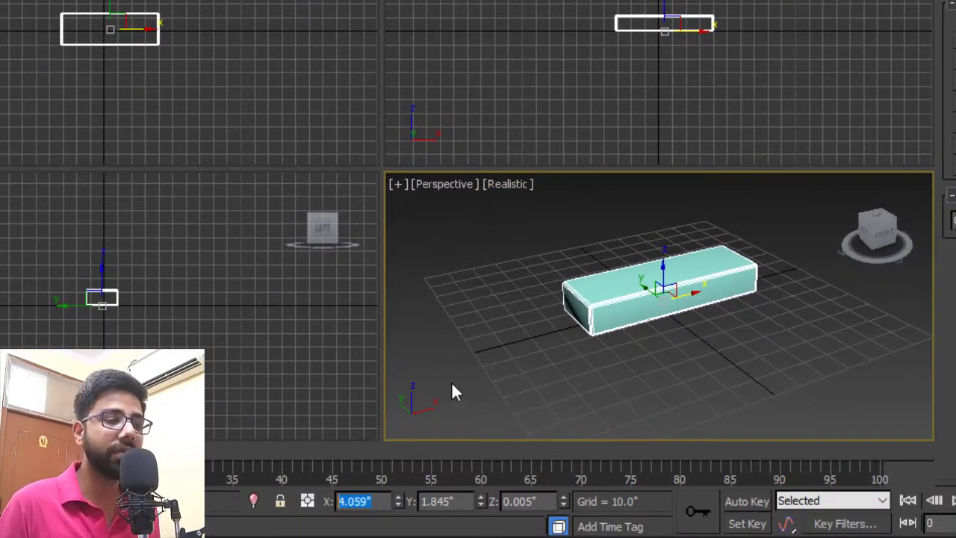
{"action": "type", "text": "0"}
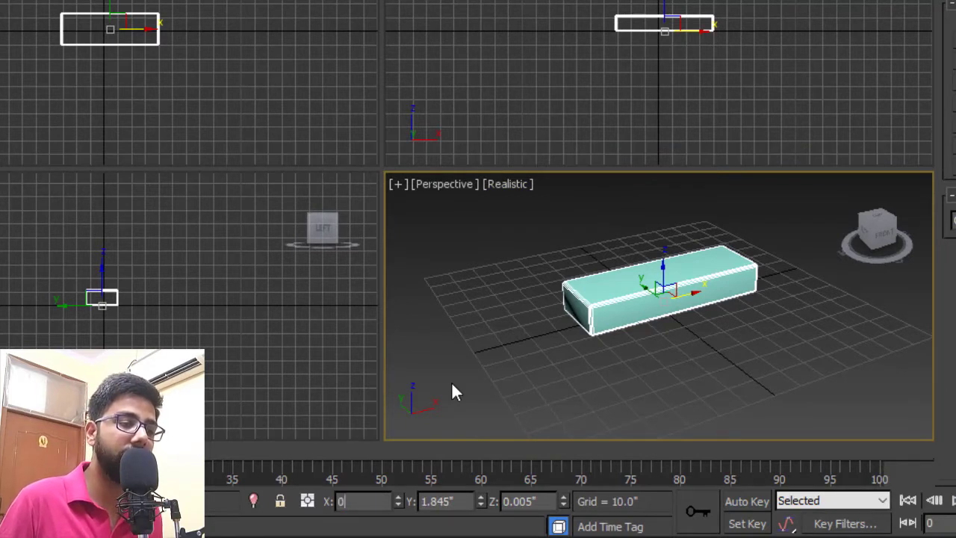
{"action": "key", "text": "Tab"}
{"action": "type", "text": "0"}
{"action": "key", "text": "Tab"}
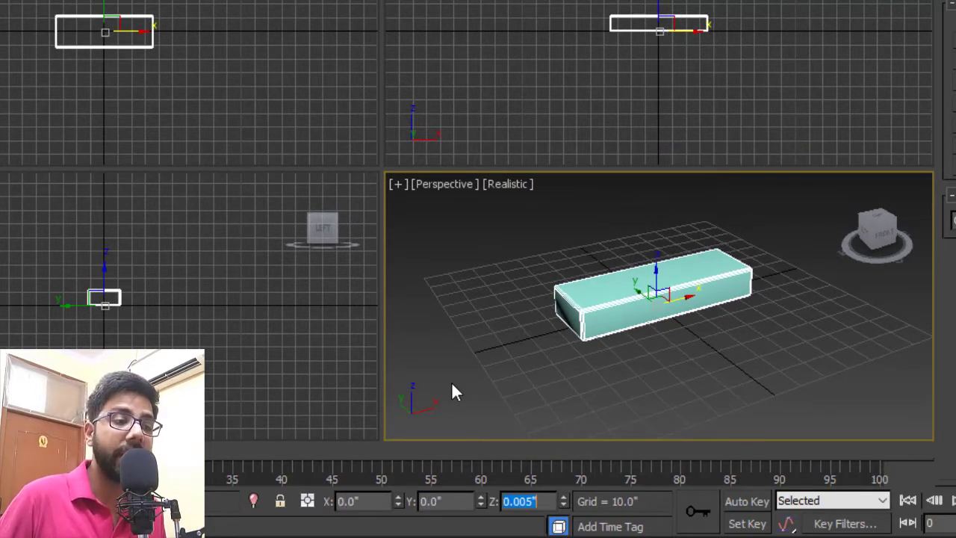
{"action": "type", "text": "2"}
{"action": "key", "text": "Tab"}
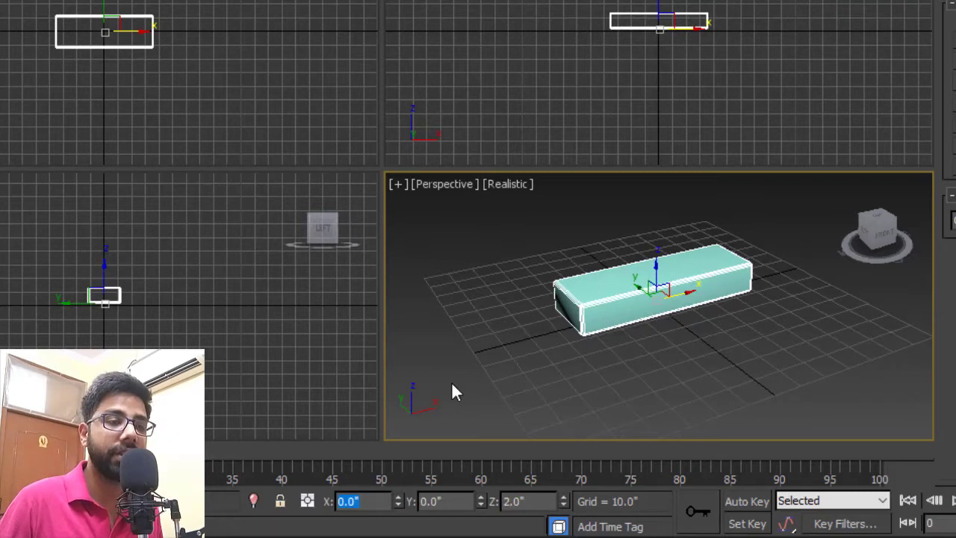
- Clone the chamfer box as one independent copy, moved about 40" along the negative X axis
{"action": "middle_click_drag", "start_coordinate": [451, 381], "coordinate": [670, 295], "text": "alt"}
{"action": "scroll", "coordinate": [641, 258], "scroll_direction": "up", "scroll_amount": 3}
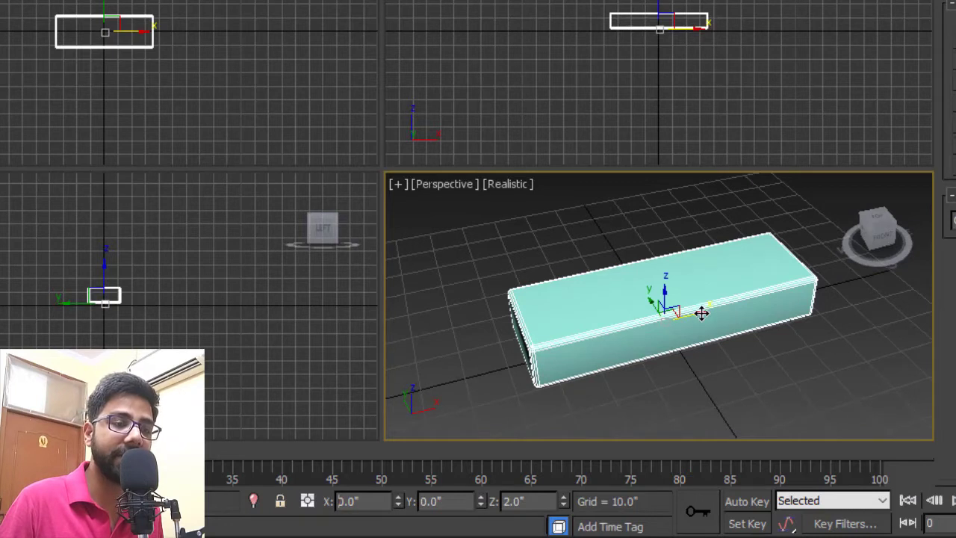
{"action": "mouse_move", "coordinate": [687, 314]}
{"action": "left_mouse_down", "text": "shift"}
{"action": "mouse_move", "coordinate": [613, 363]}
{"action": "mouse_move", "coordinate": [551, 384]}
{"action": "left_mouse_up", "text": "shift"}
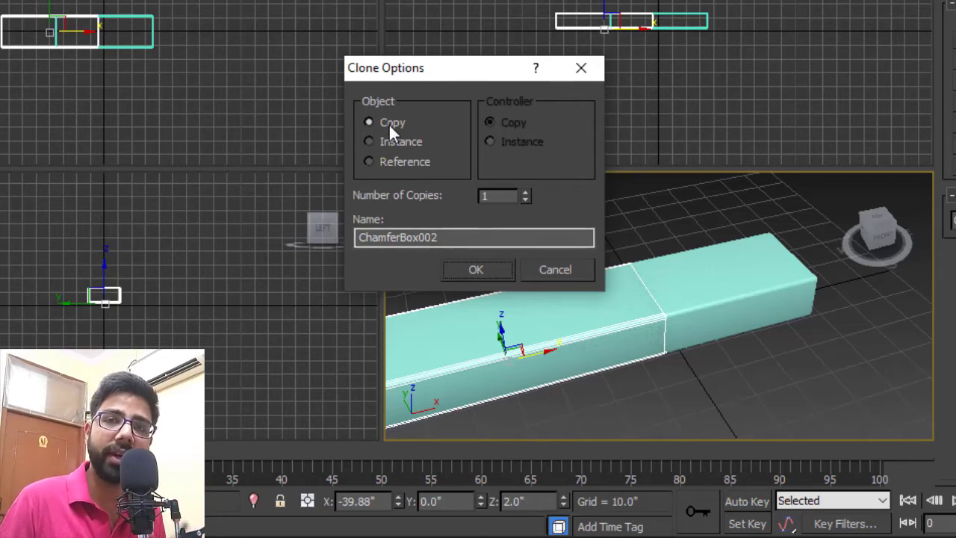
{"action": "left_click", "coordinate": [476, 270]}
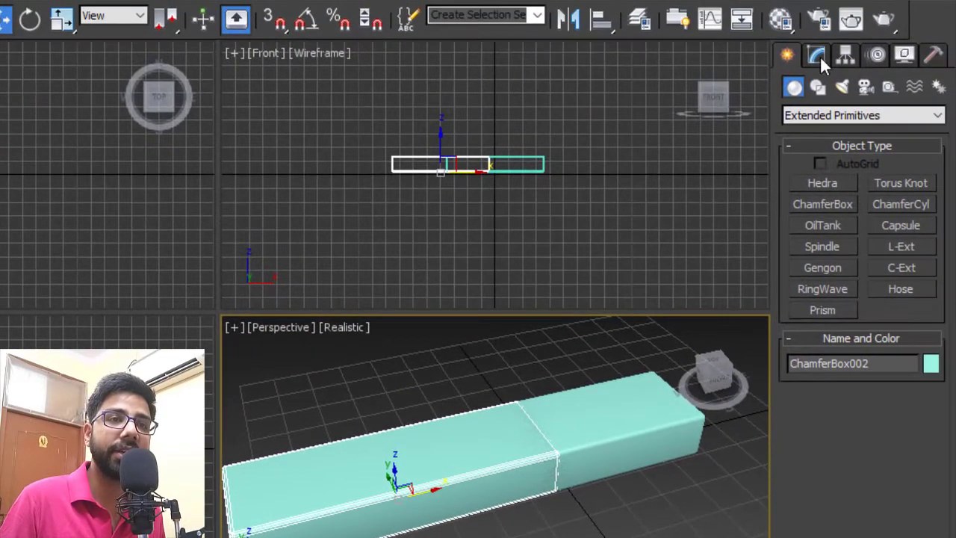
- Set the copied box's width to 6" and its height to 24" to form an upright end piece
{"action": "left_click", "coordinate": [817, 55]}
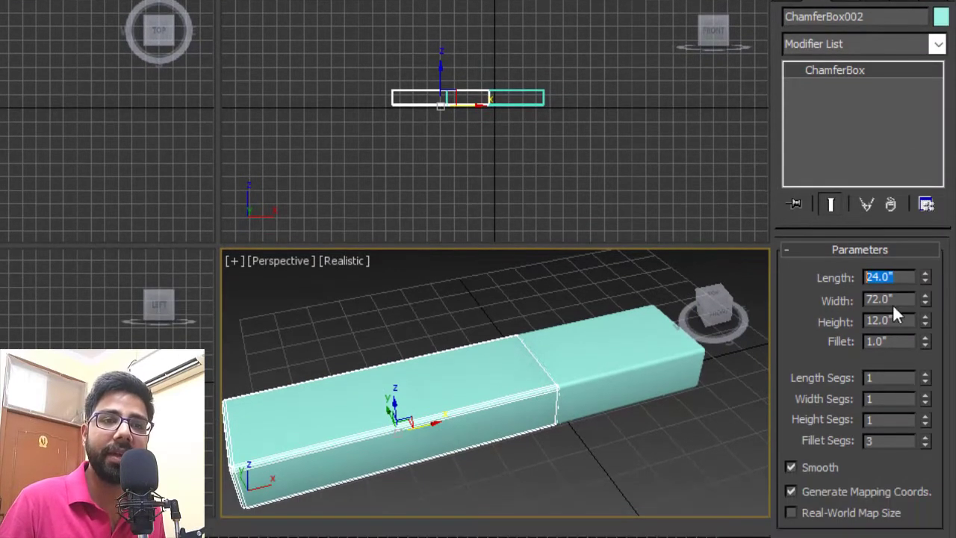
{"action": "double_click", "coordinate": [889, 365]}
{"action": "type", "text": "6"}
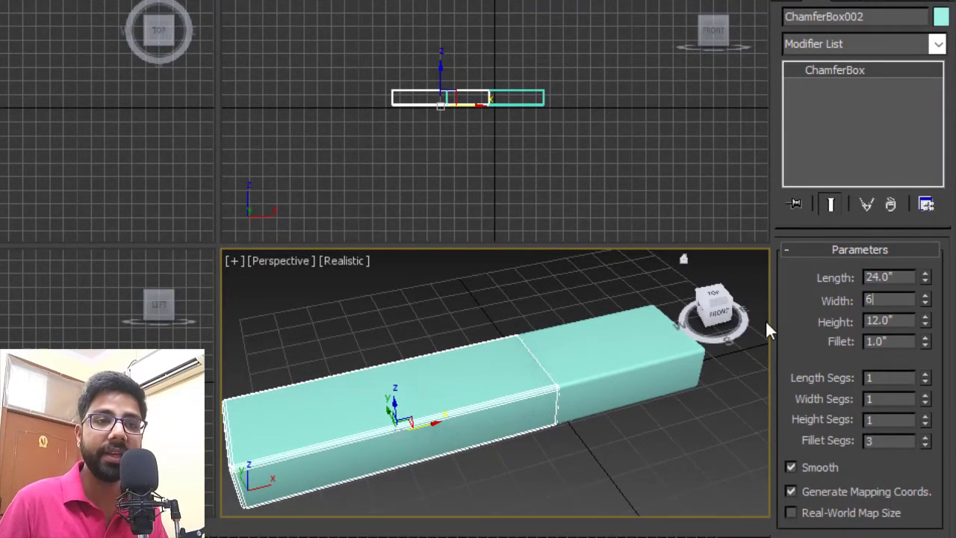
{"action": "key", "text": "Return"}
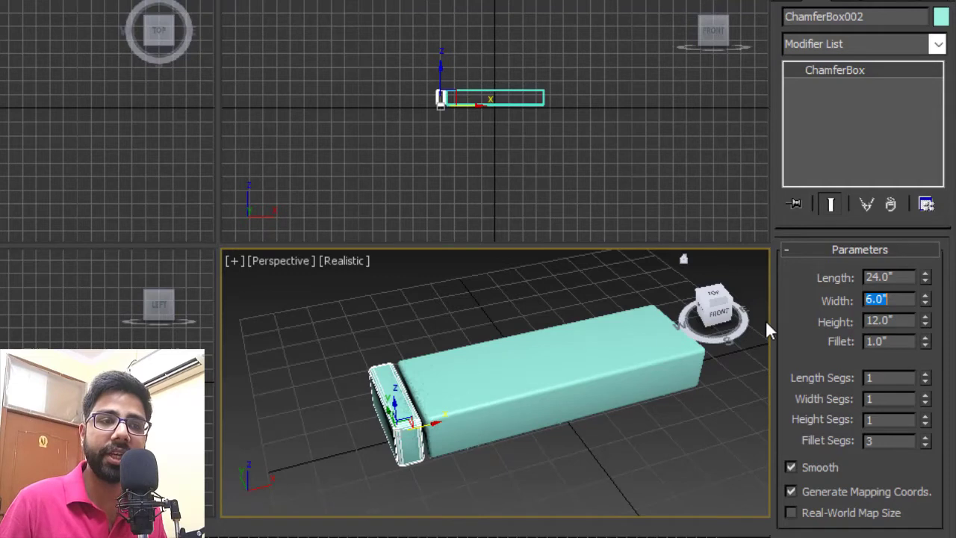
{"action": "double_click", "coordinate": [900, 321]}
{"action": "type", "text": "24"}
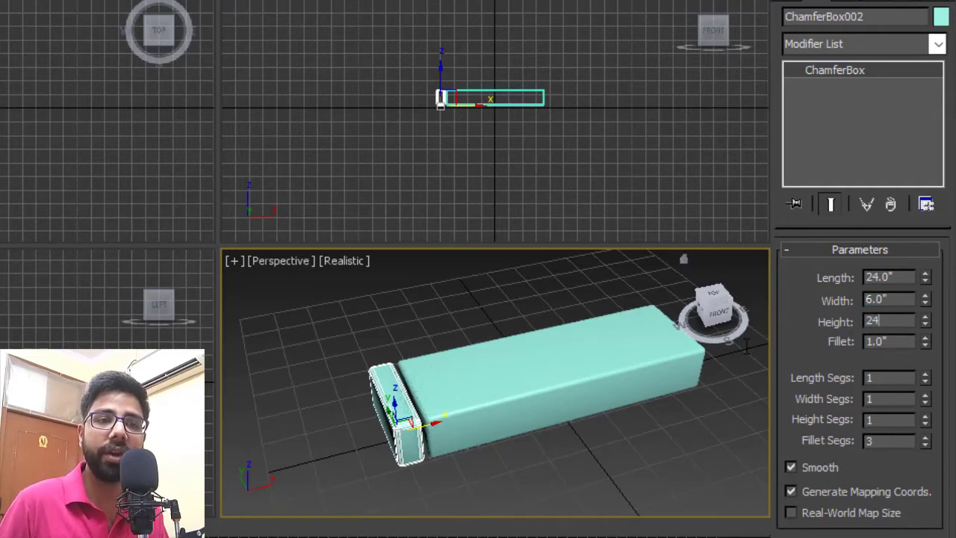
{"action": "key", "text": "Return"}
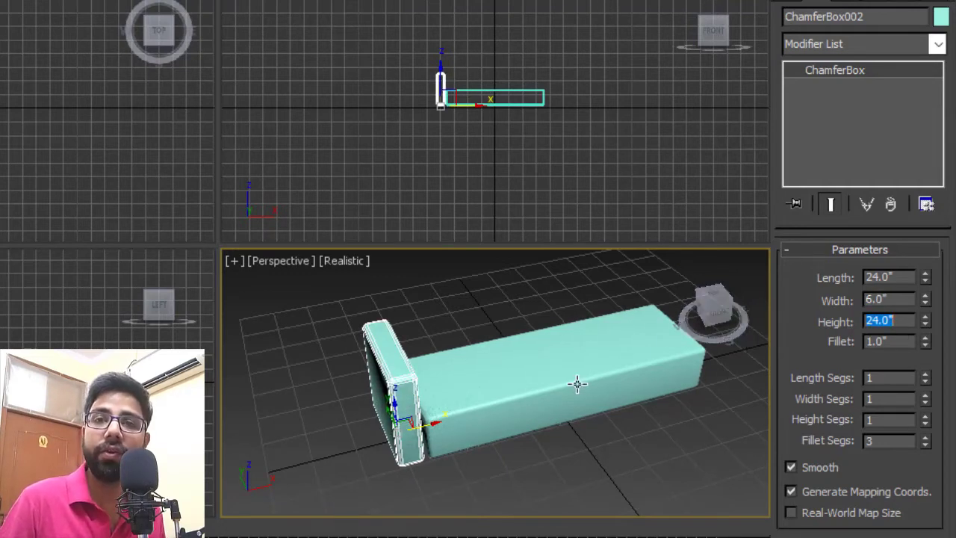
- Set the upright armrest's X position to -39" so it sits against the end of the seat base
{"action": "middle_click_drag", "start_coordinate": [576, 384], "coordinate": [566, 401], "text": "alt"}
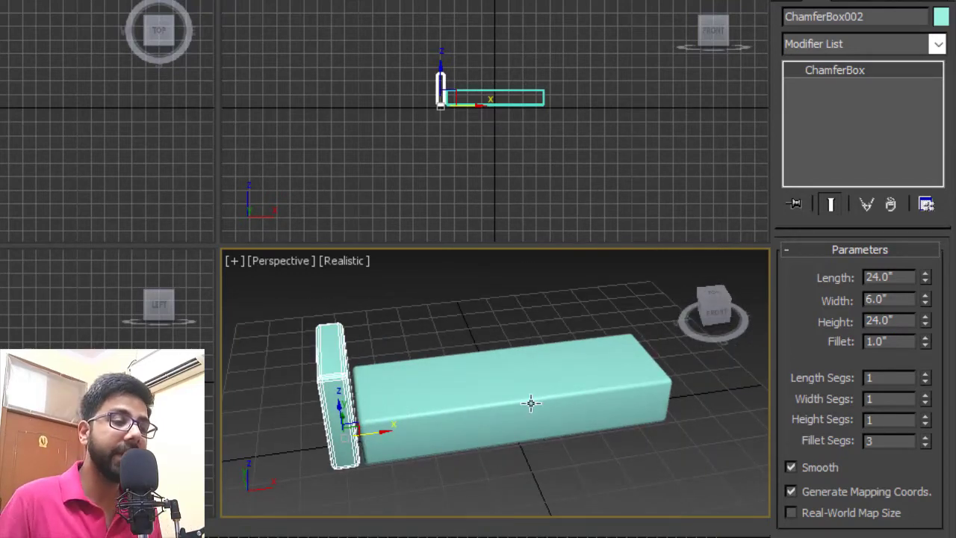
{"action": "middle_click_drag", "start_coordinate": [444, 386], "coordinate": [462, 391], "text": "alt"}
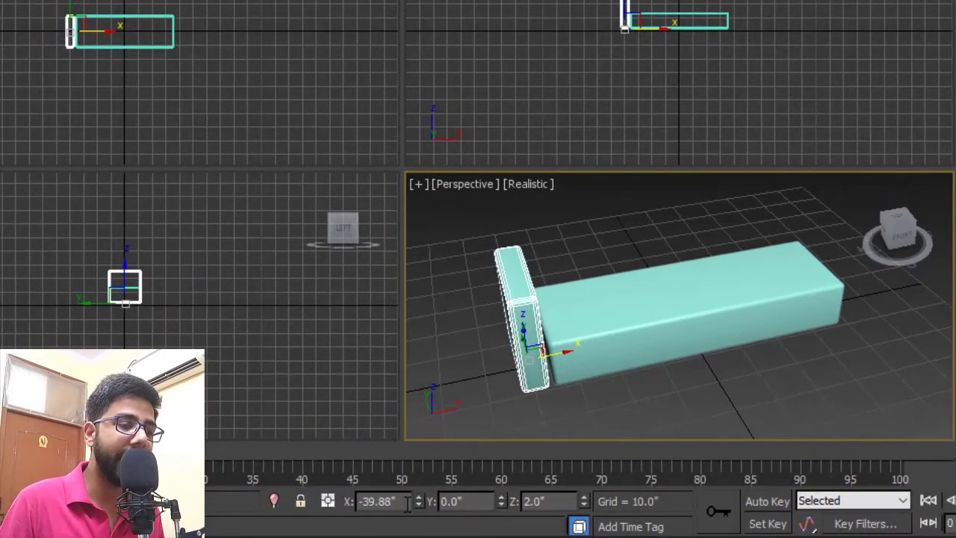
{"action": "left_click_drag", "start_coordinate": [408, 502], "coordinate": [217, 508]}
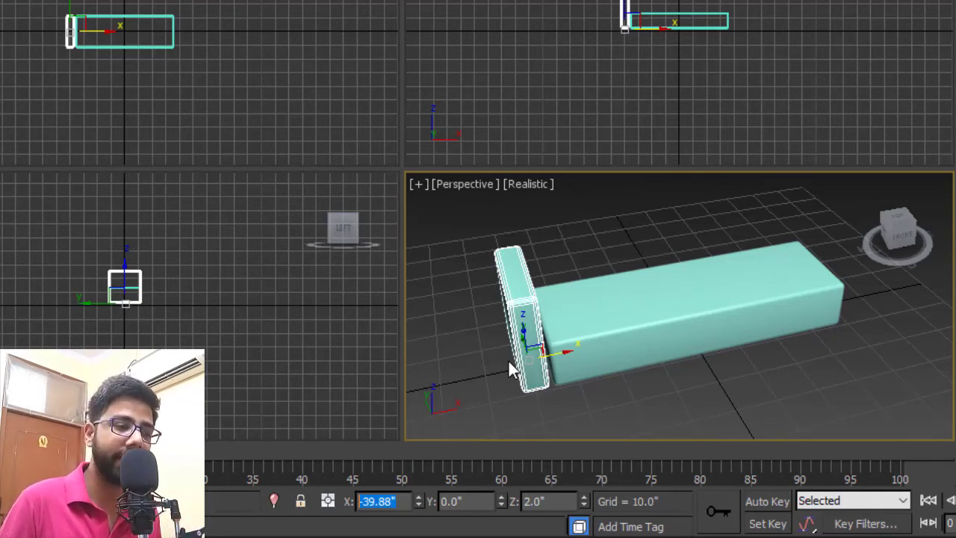
{"action": "type", "text": "-39"}
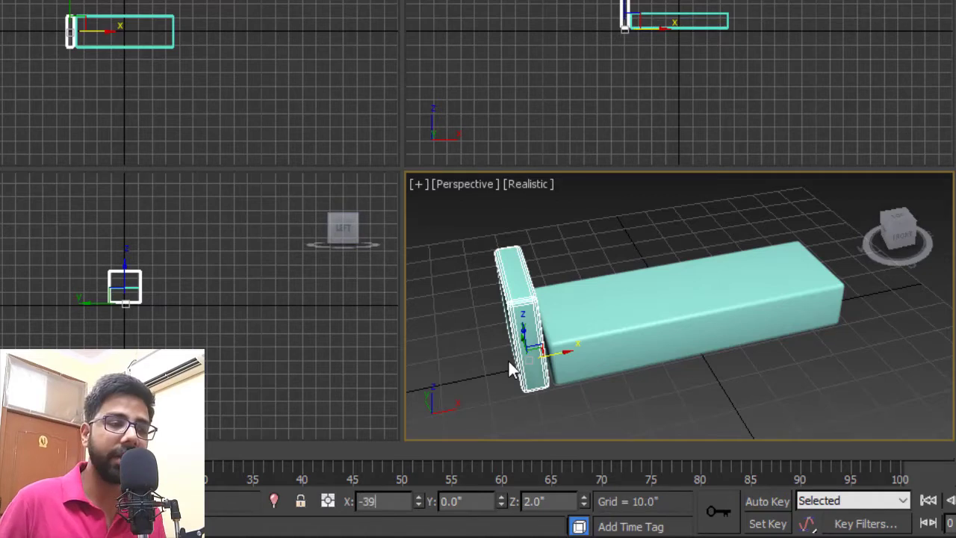
{"action": "key", "text": "Return"}
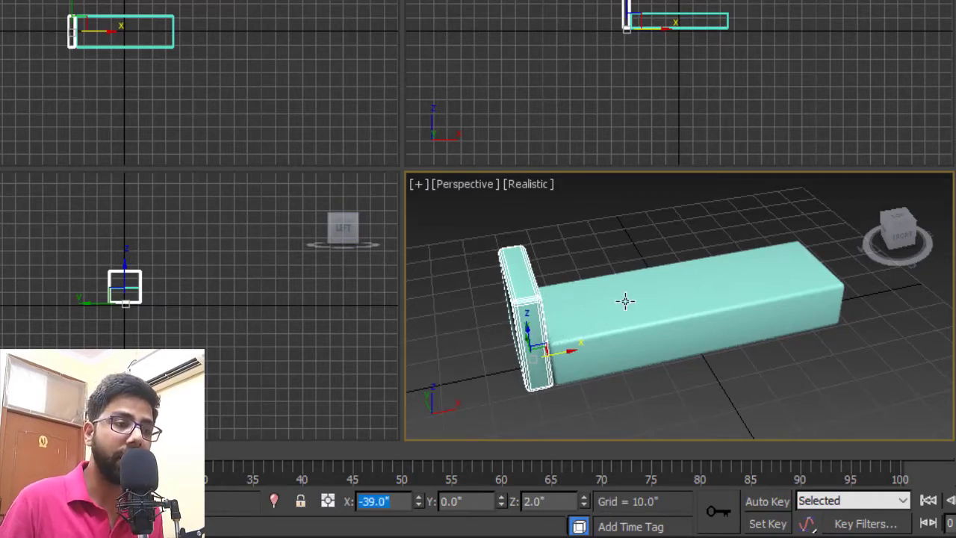
- Clone the armrest as one instance at the opposite end of the seat base and set its X position to 39"
{"action": "middle_click_drag", "start_coordinate": [625, 301], "coordinate": [627, 331], "text": "alt"}
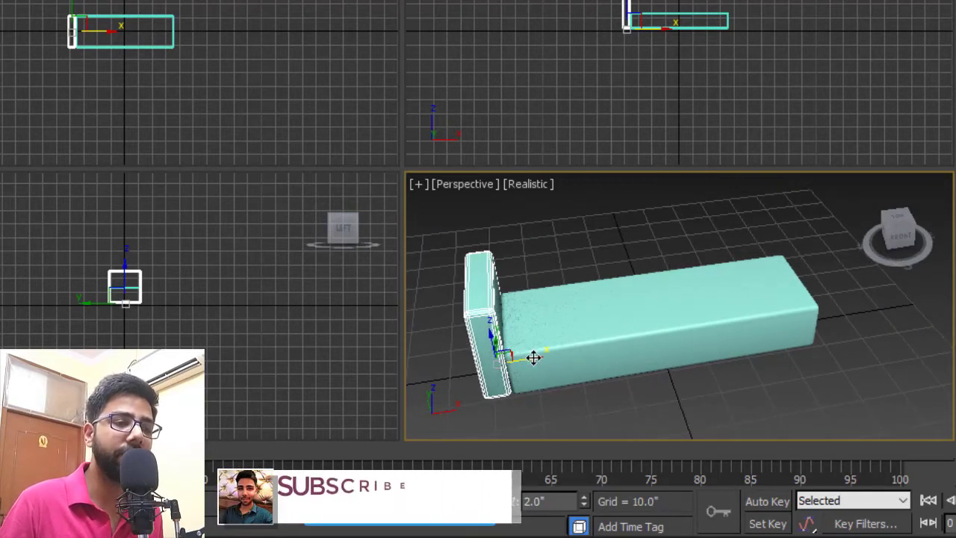
{"action": "left_click_drag", "start_coordinate": [532, 356], "coordinate": [847, 323], "text": "shift"}
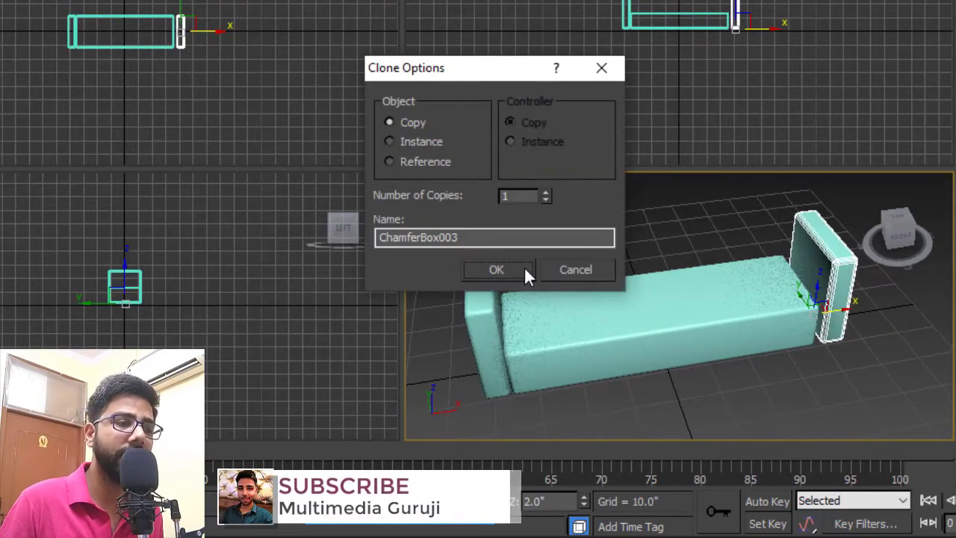
{"action": "left_click", "coordinate": [430, 144]}
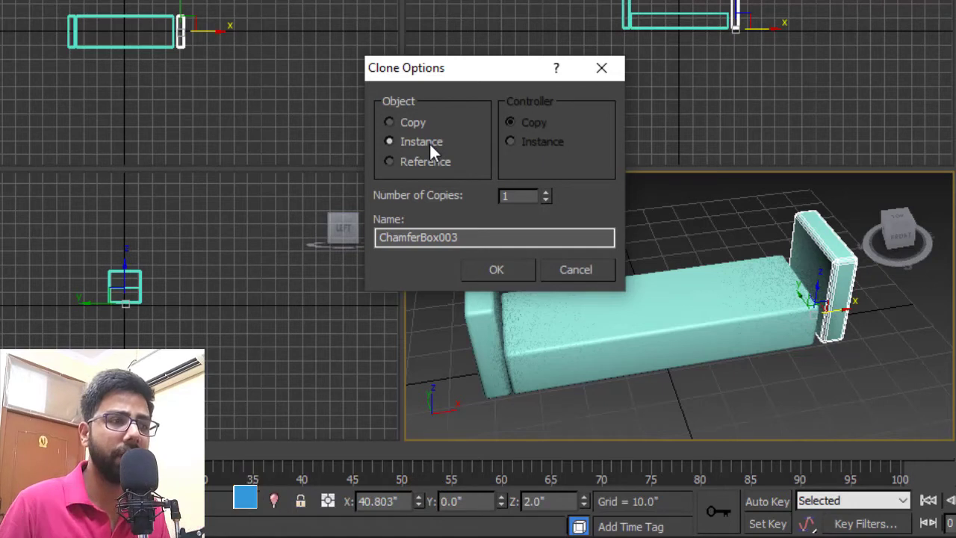
{"action": "left_click", "coordinate": [507, 266]}
{"action": "double_click", "coordinate": [382, 502]}
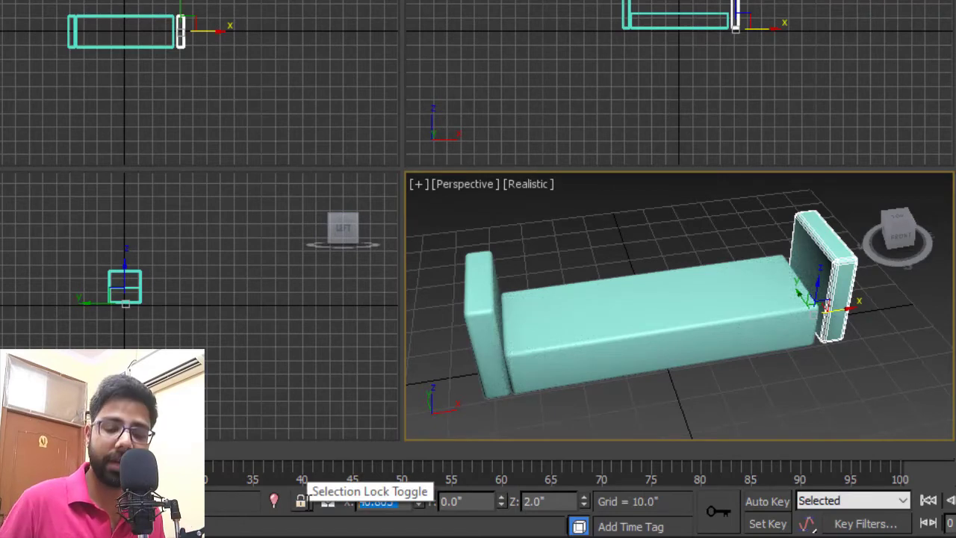
{"action": "type", "text": "39"}
{"action": "key", "text": "Return"}
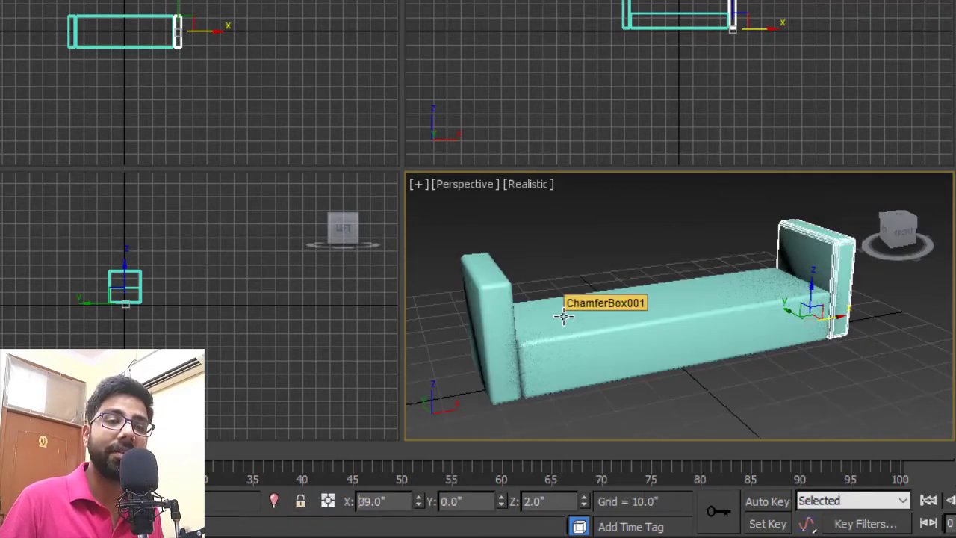
- Clone the seat base as one independent copy, moved about 28" along the positive Y axis
{"action": "middle_click_drag", "start_coordinate": [623, 331], "coordinate": [732, 317], "text": "alt"}
{"action": "left_click", "coordinate": [747, 351]}
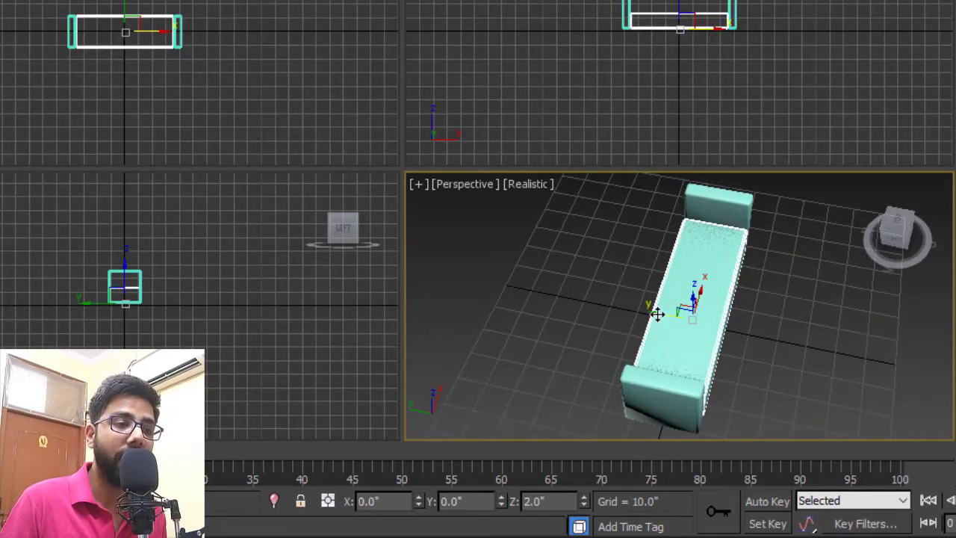
{"action": "left_click_drag", "start_coordinate": [647, 310], "coordinate": [581, 300], "text": "shift"}
{"action": "left_click", "coordinate": [412, 121]}
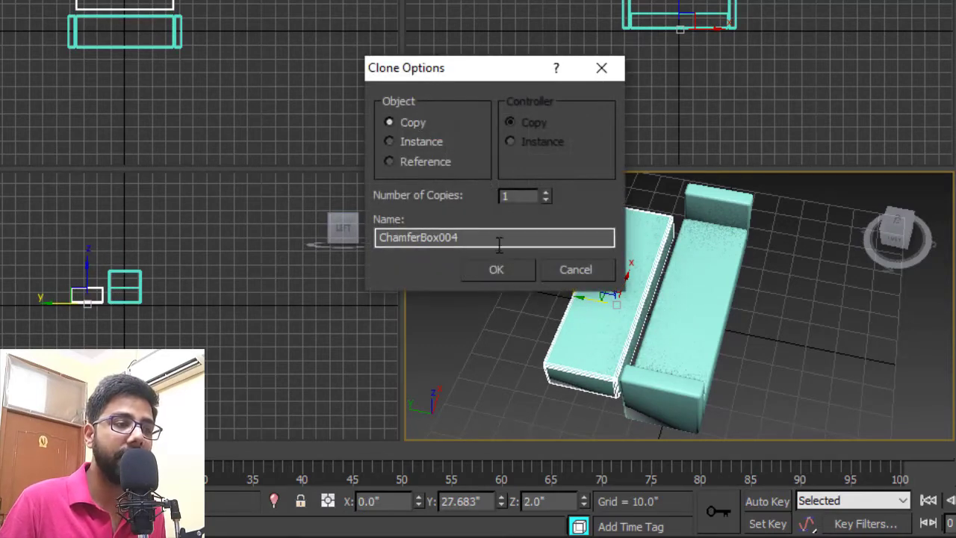
{"action": "left_click", "coordinate": [496, 270]}
- Set the copied box's length to 6", width to 78" and height to 33" to form the backrest
{"action": "middle_click_drag", "start_coordinate": [732, 335], "coordinate": [644, 303], "text": "alt"}
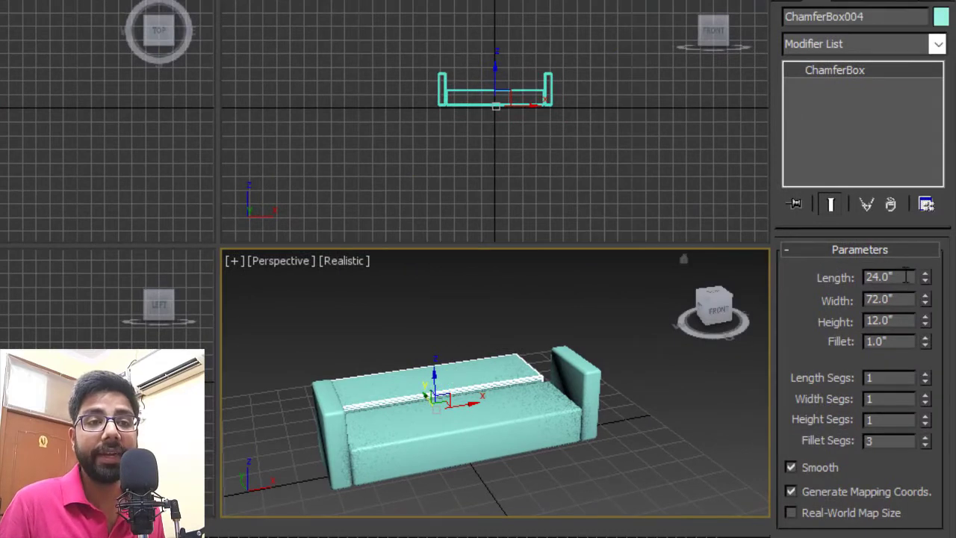
{"action": "left_click_drag", "start_coordinate": [900, 277], "coordinate": [793, 278]}
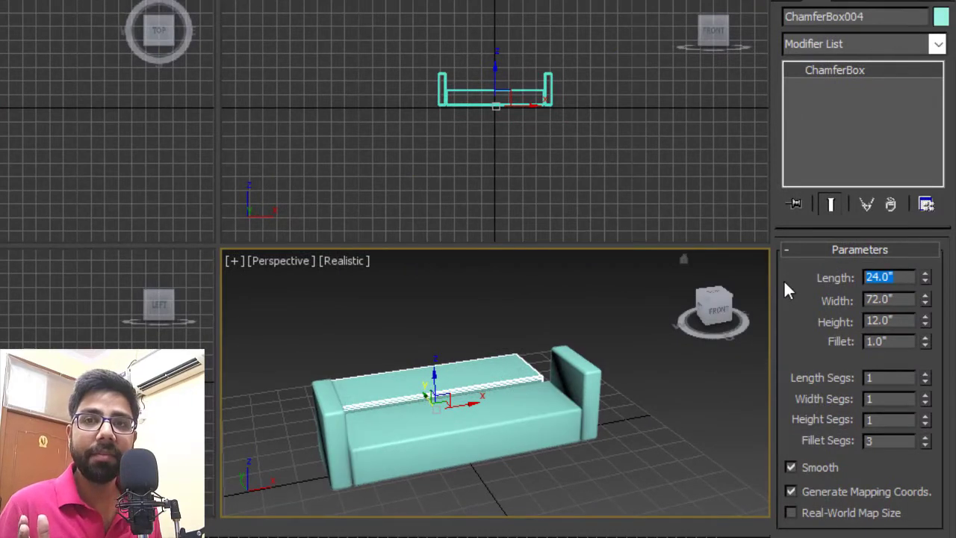
{"action": "type", "text": "6"}
{"action": "key", "text": "Tab"}
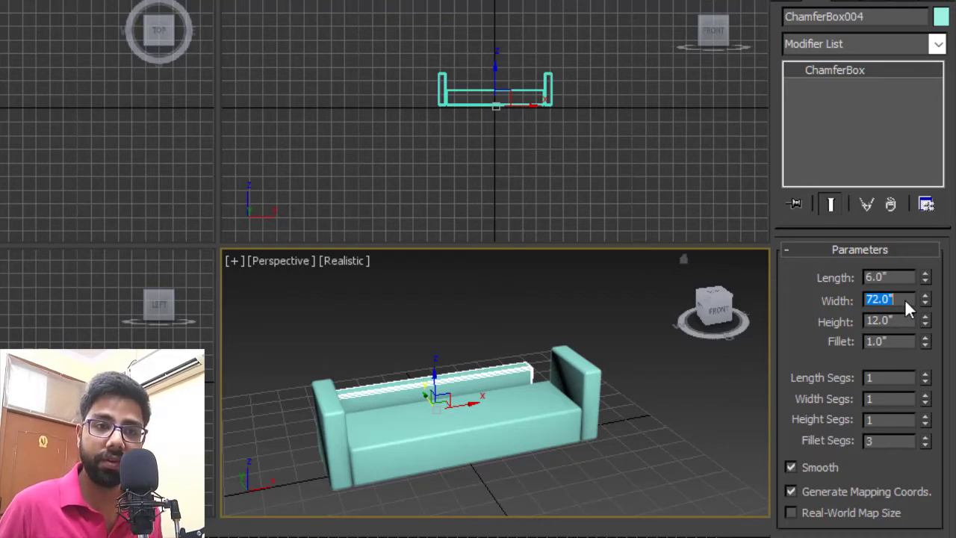
{"action": "type", "text": "78"}
{"action": "key", "text": "Tab"}
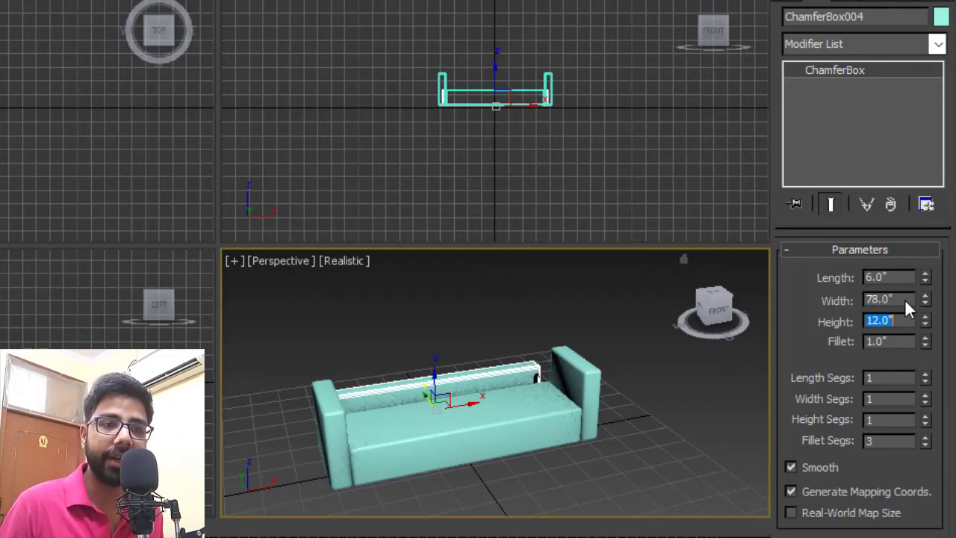
{"action": "left_click_drag", "start_coordinate": [886, 320], "coordinate": [827, 323]}
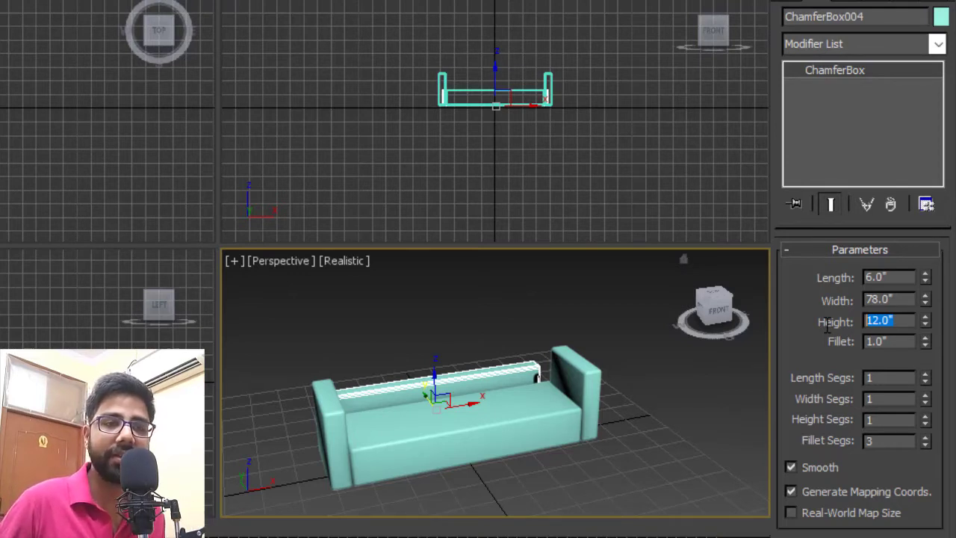
{"action": "type", "text": "33"}
{"action": "key", "text": "Tab"}
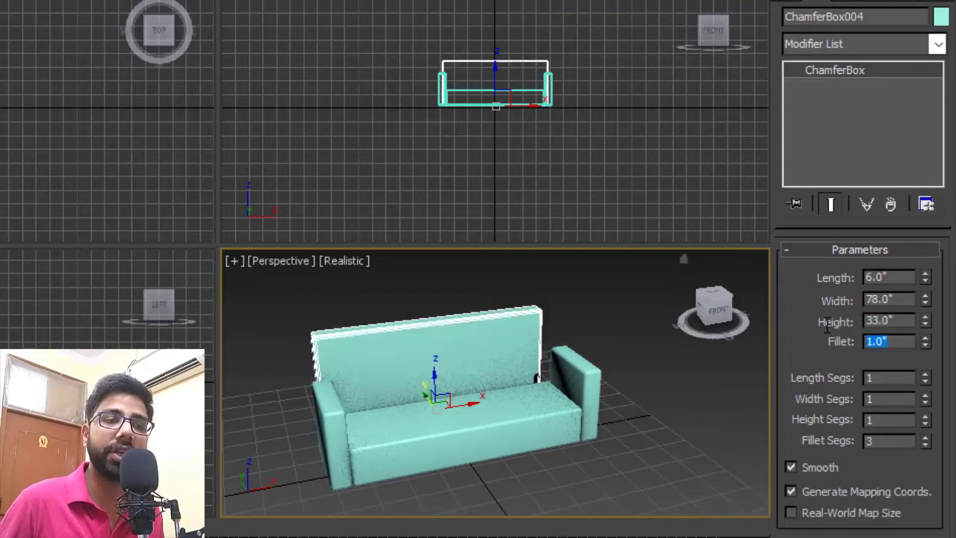
- Set the backrest's Y position to 15" so it sits against the rear of the seat base
{"action": "middle_click_drag", "start_coordinate": [589, 335], "coordinate": [616, 336], "text": "alt"}
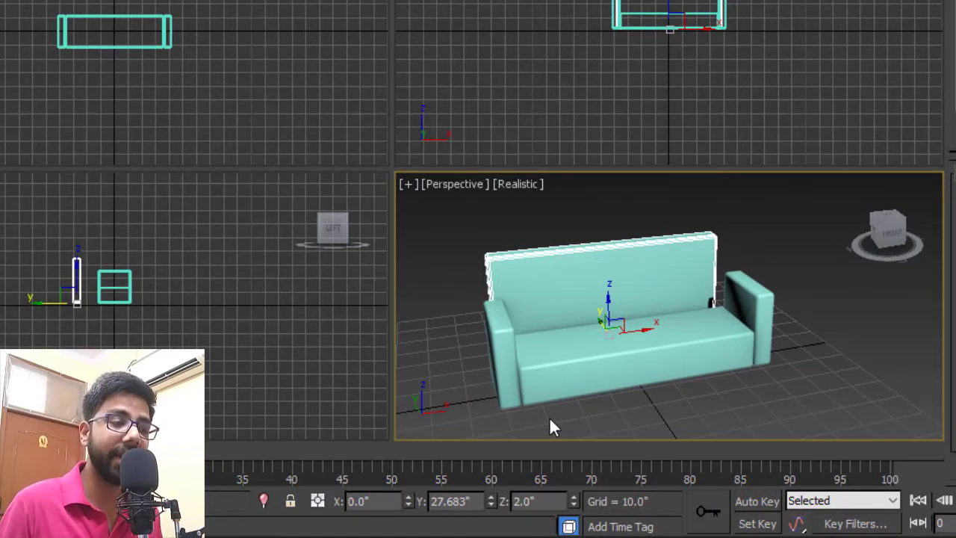
{"action": "key", "text": "Return"}
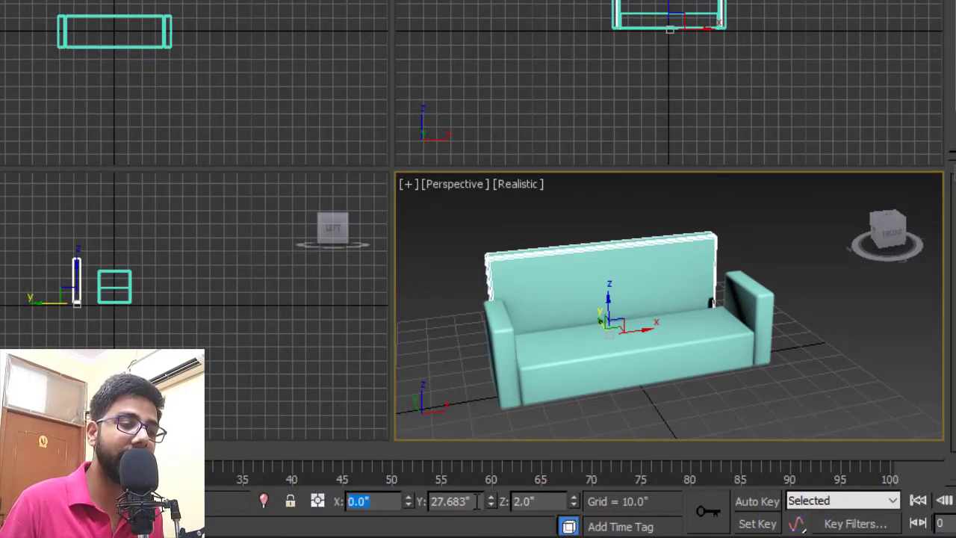
{"action": "key", "text": "Tab"}
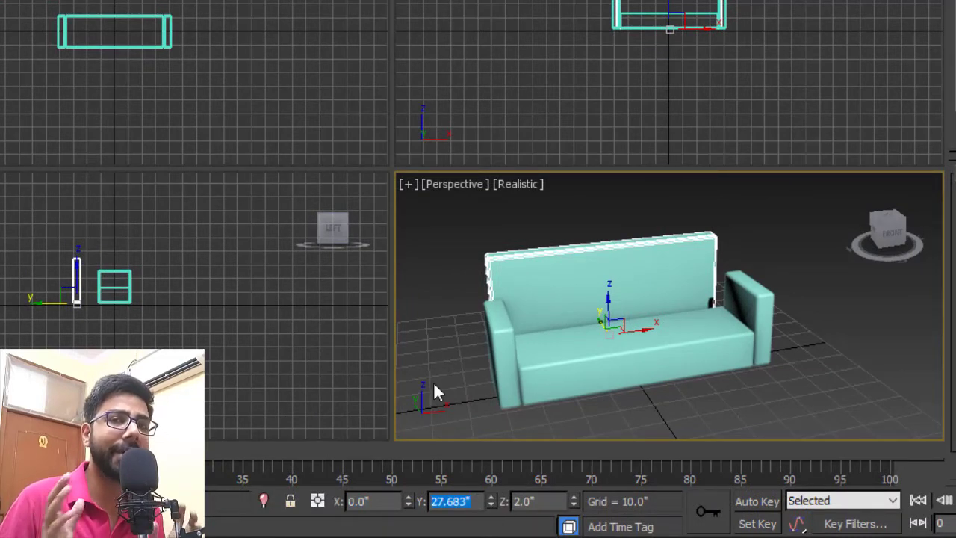
{"action": "middle_click_drag", "start_coordinate": [659, 331], "coordinate": [720, 360], "text": "alt"}
{"action": "scroll", "coordinate": [691, 388], "scroll_direction": "up", "scroll_amount": 3}
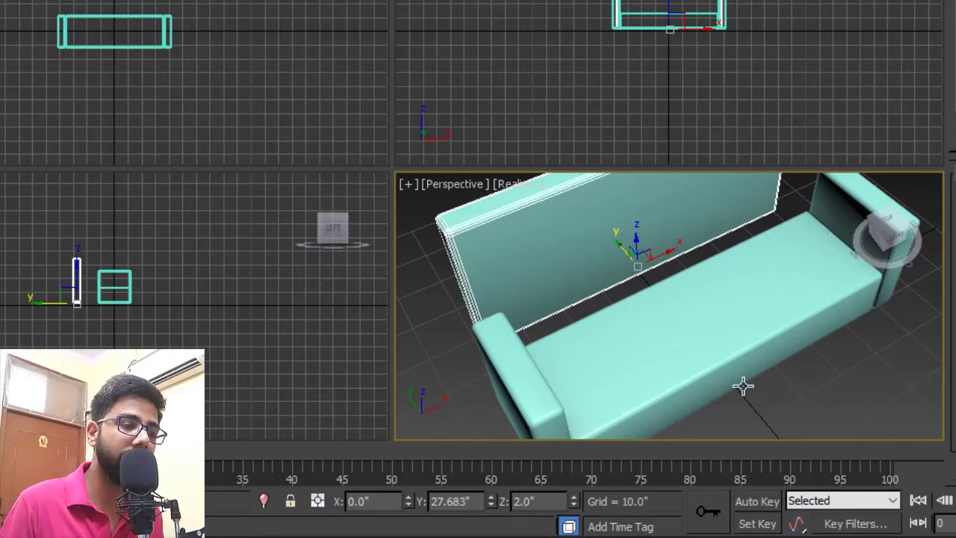
{"action": "double_click", "coordinate": [448, 500]}
{"action": "type", "text": "15"}
{"action": "key", "text": "Return"}
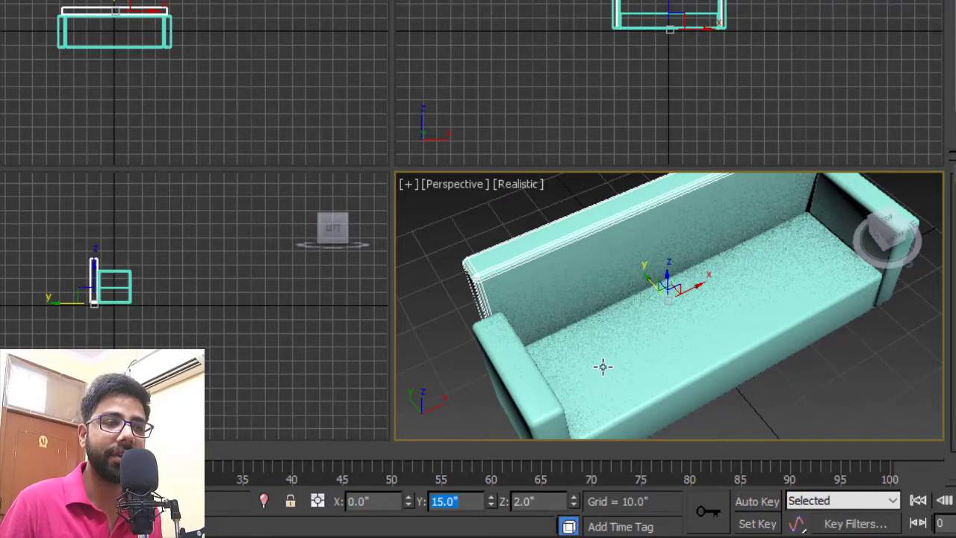
- Clone the seat base upward as one independent copy and set its Z position to 14", resting on the base
{"action": "scroll", "coordinate": [602, 367], "scroll_direction": "down", "scroll_amount": 4}
{"action": "mouse_move", "coordinate": [757, 341]}
{"action": "middle_mouse_down", "text": "alt"}
{"action": "mouse_move", "coordinate": [743, 297]}
{"action": "mouse_move", "coordinate": [747, 326]}
{"action": "middle_mouse_up", "text": "alt"}
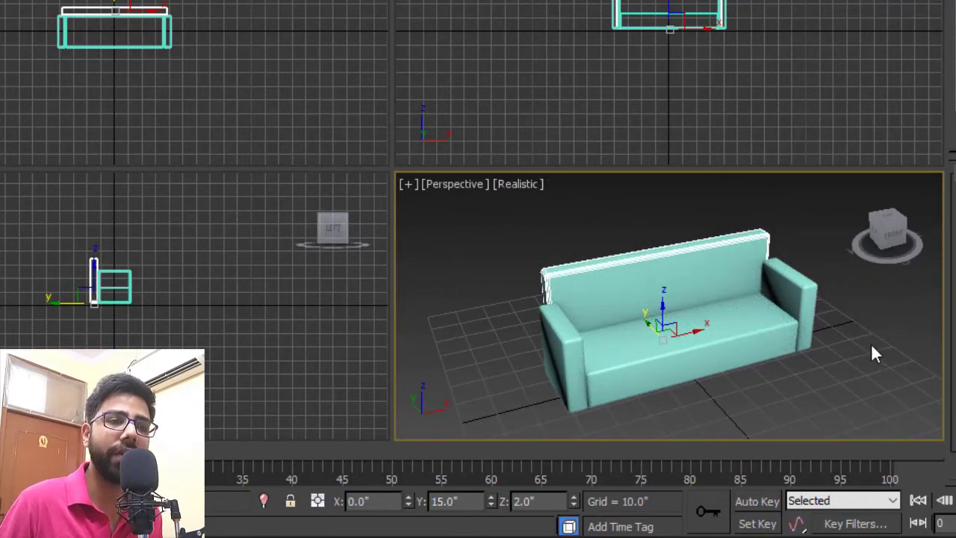
{"action": "middle_click_drag", "start_coordinate": [872, 345], "coordinate": [840, 336], "text": "alt"}
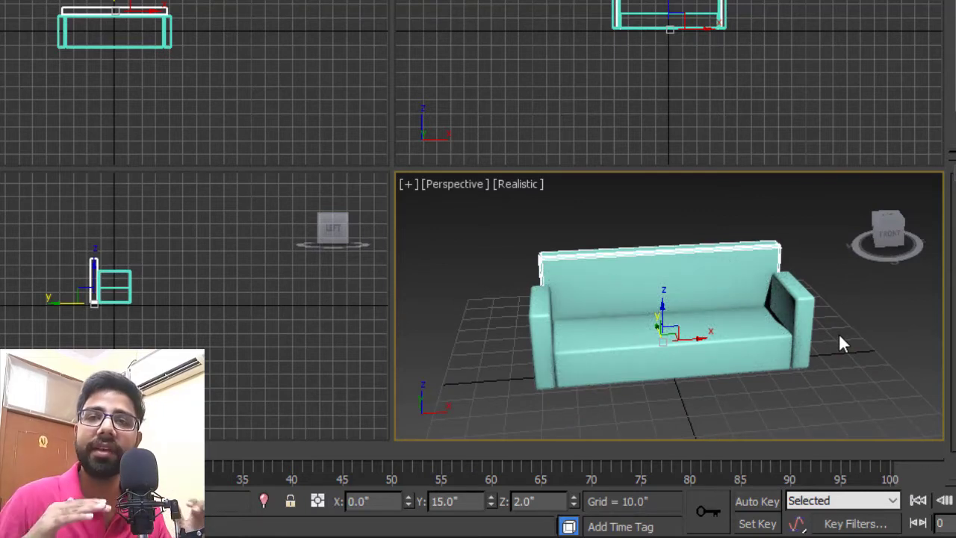
{"action": "left_click", "coordinate": [656, 348]}
{"action": "scroll", "coordinate": [670, 348], "scroll_direction": "up", "scroll_amount": 4}
{"action": "mouse_move", "coordinate": [670, 348]}
{"action": "left_mouse_down", "text": "shift"}
{"action": "mouse_move", "coordinate": [666, 262]}
{"action": "mouse_move", "coordinate": [670, 285]}
{"action": "left_mouse_up", "text": "shift"}
{"action": "left_click", "coordinate": [486, 270]}
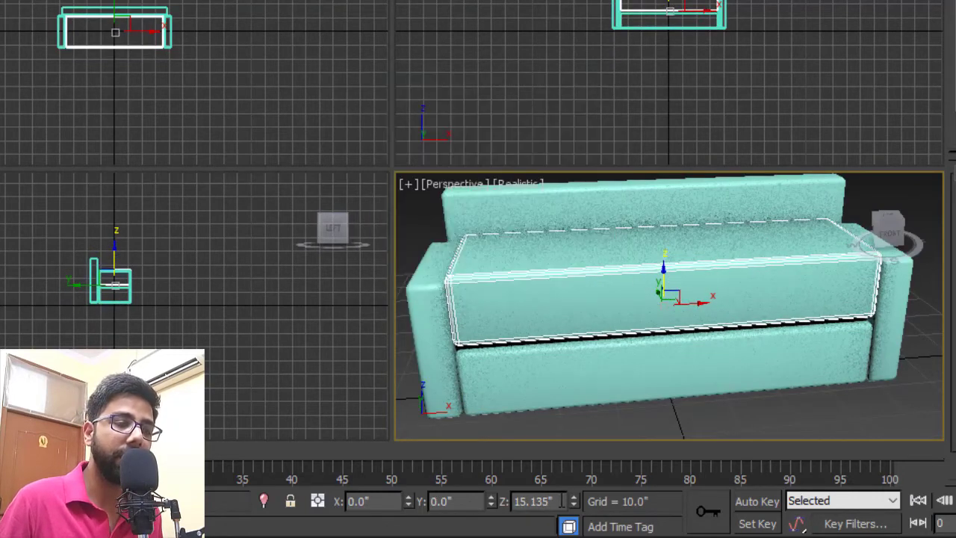
{"action": "double_click", "coordinate": [533, 500]}
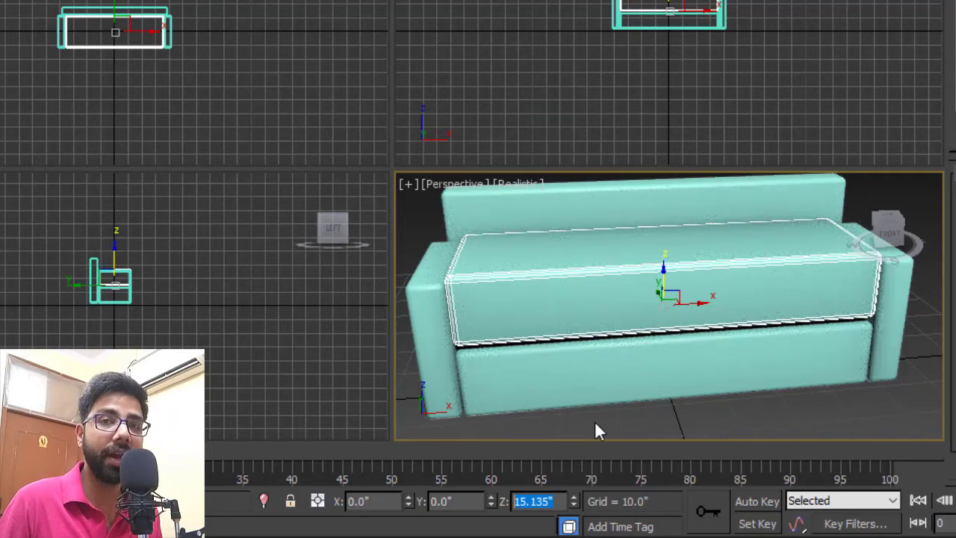
{"action": "type", "text": "14"}
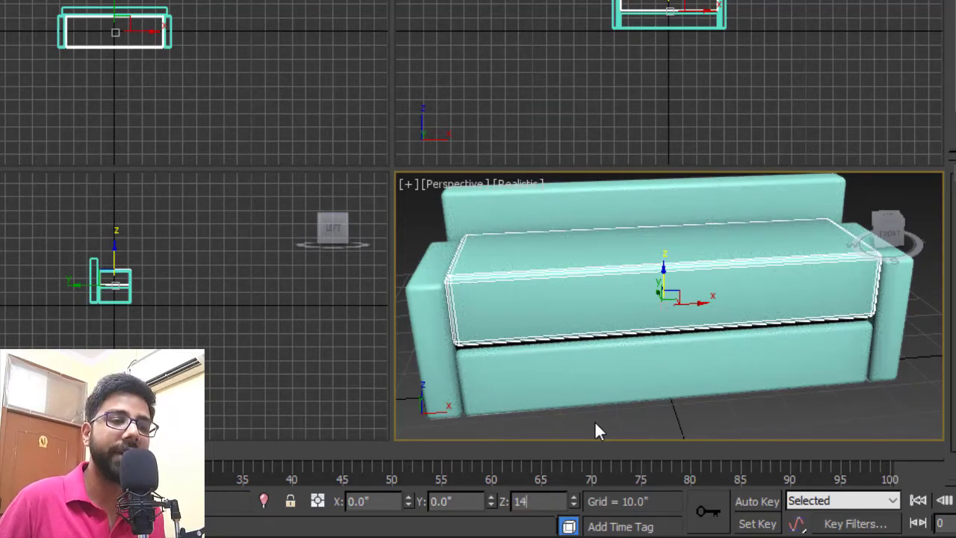
{"action": "key", "text": "Return"}
- Set the upper copy's width to 24" and height to 4" to form a seat cushion
{"action": "middle_click_drag", "start_coordinate": [595, 423], "coordinate": [744, 337]}
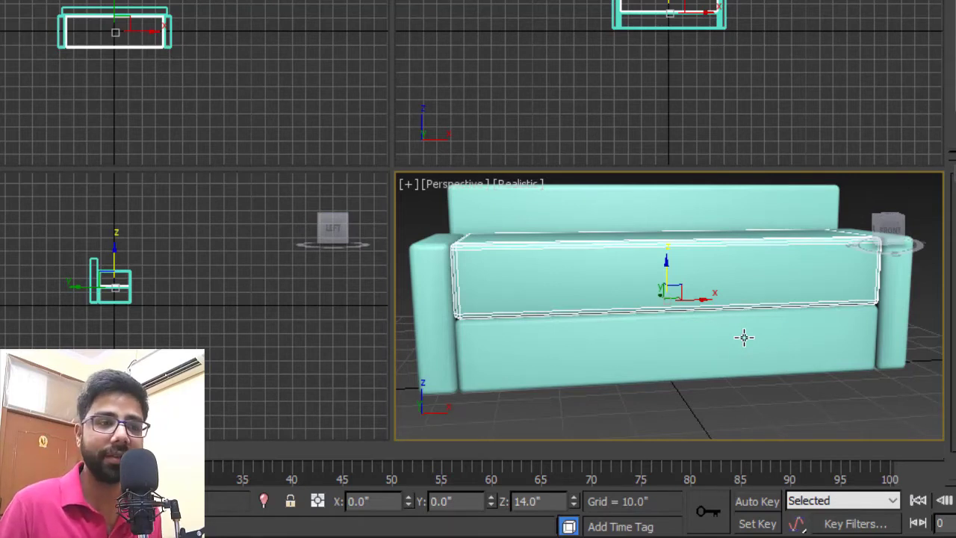
{"action": "middle_click_drag", "start_coordinate": [744, 338], "coordinate": [678, 304], "text": "alt"}
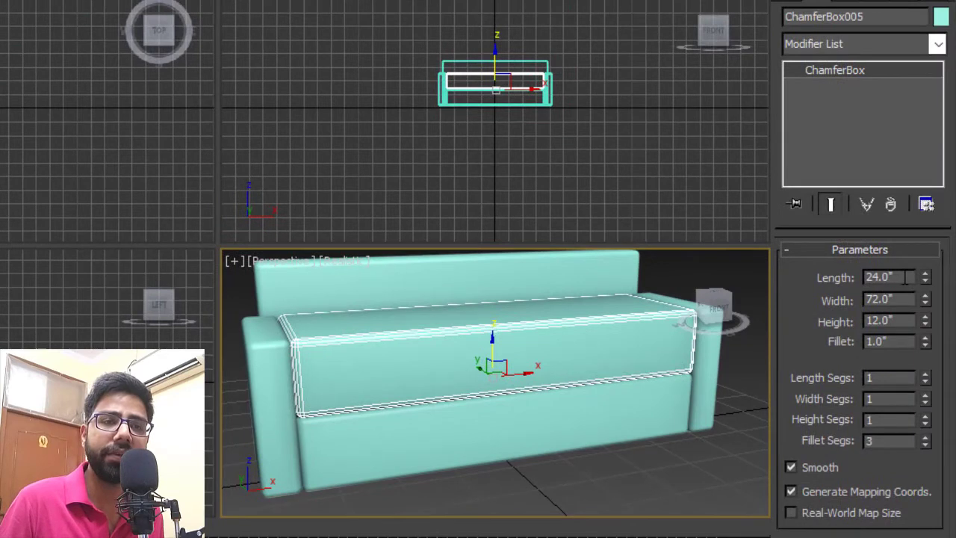
{"action": "left_click_drag", "start_coordinate": [904, 278], "coordinate": [785, 290]}
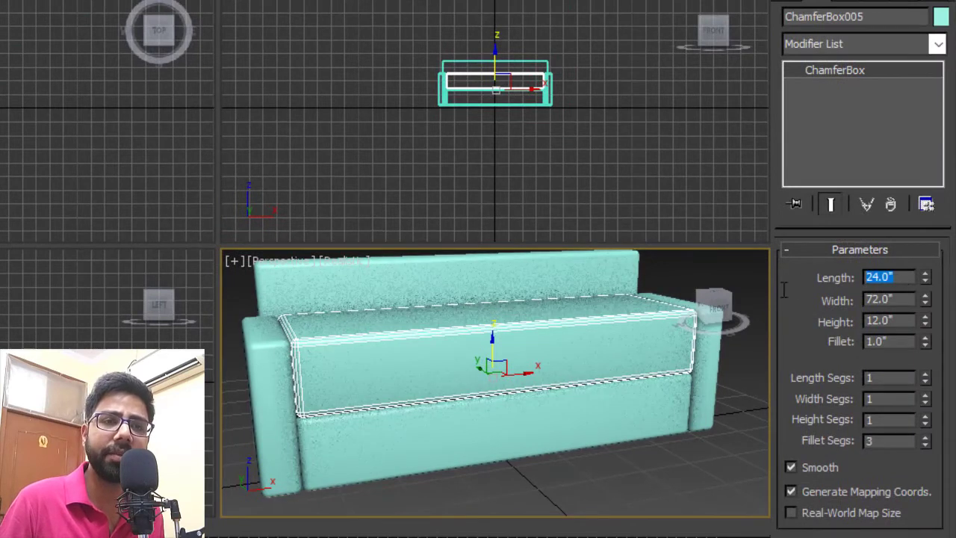
{"action": "left_click_drag", "start_coordinate": [899, 300], "coordinate": [767, 314]}
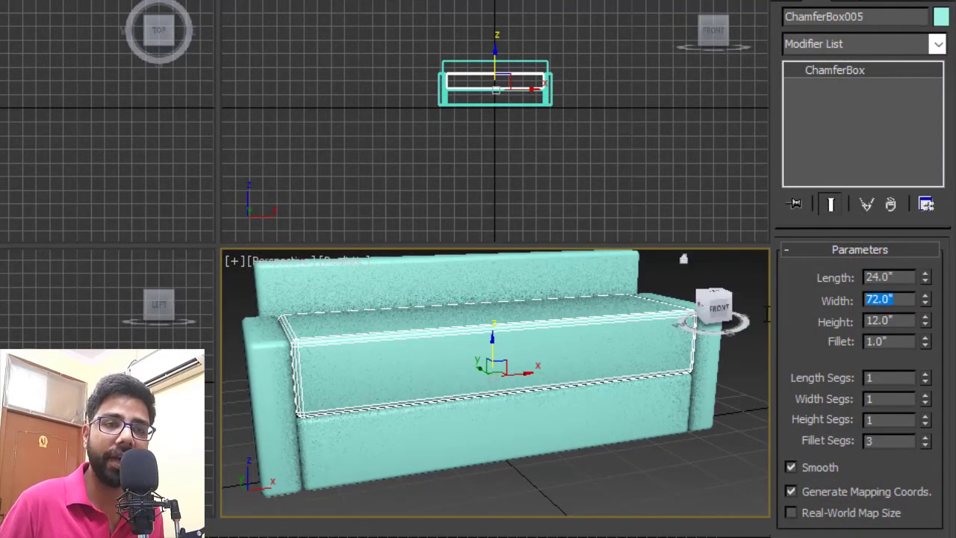
{"action": "type", "text": "24"}
{"action": "key", "text": "Tab"}
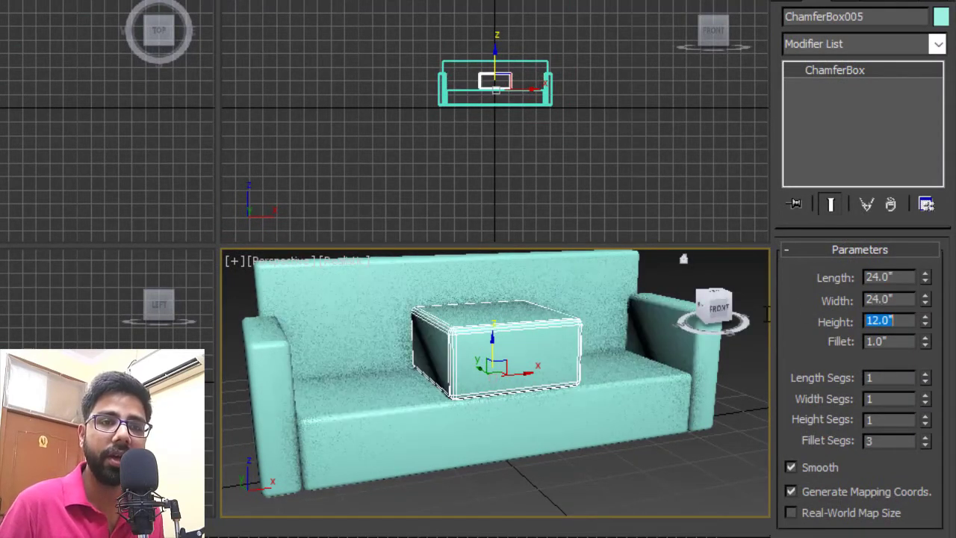
{"action": "type", "text": "4"}
{"action": "key", "text": "Return"}
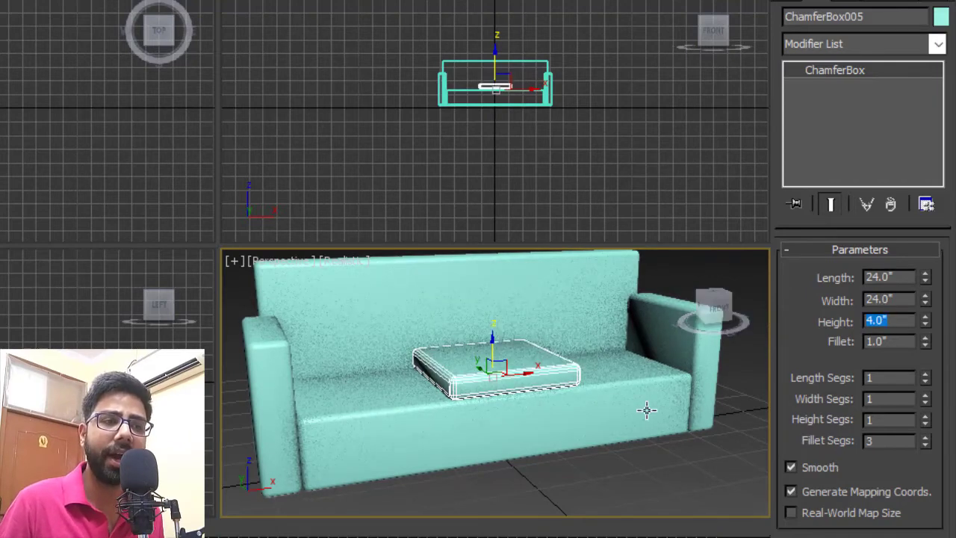
{"action": "middle_click_drag", "start_coordinate": [518, 410], "coordinate": [498, 446], "text": "alt"}
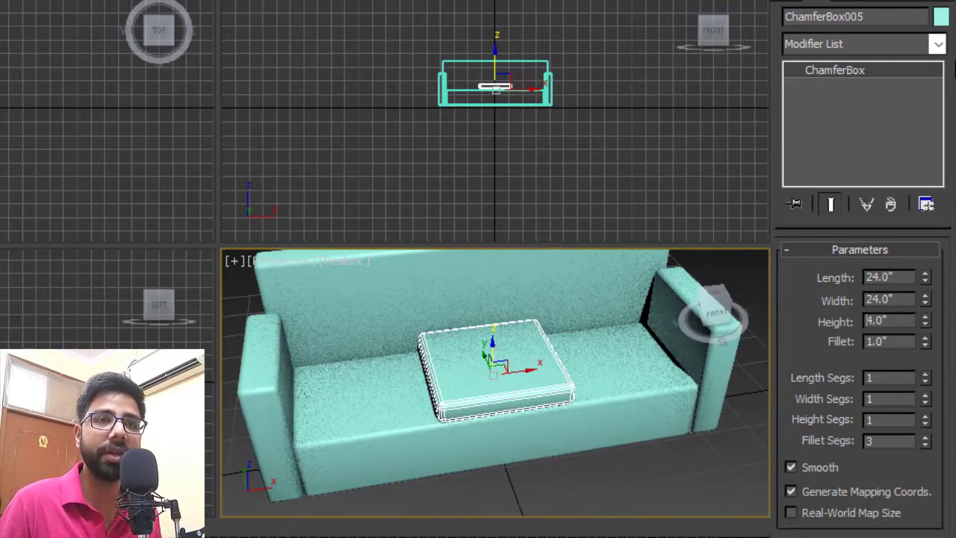
- Change the seat cushion's object color to the light violet-blue swatch of the 3ds Max palette
{"action": "left_click", "coordinate": [942, 17]}
{"action": "left_click", "coordinate": [553, 293]}
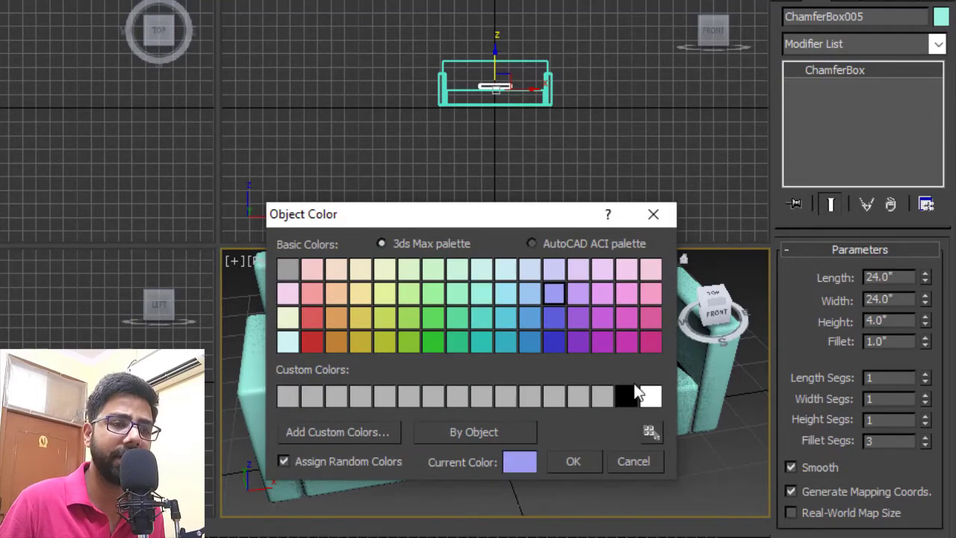
{"action": "left_click", "coordinate": [590, 457]}
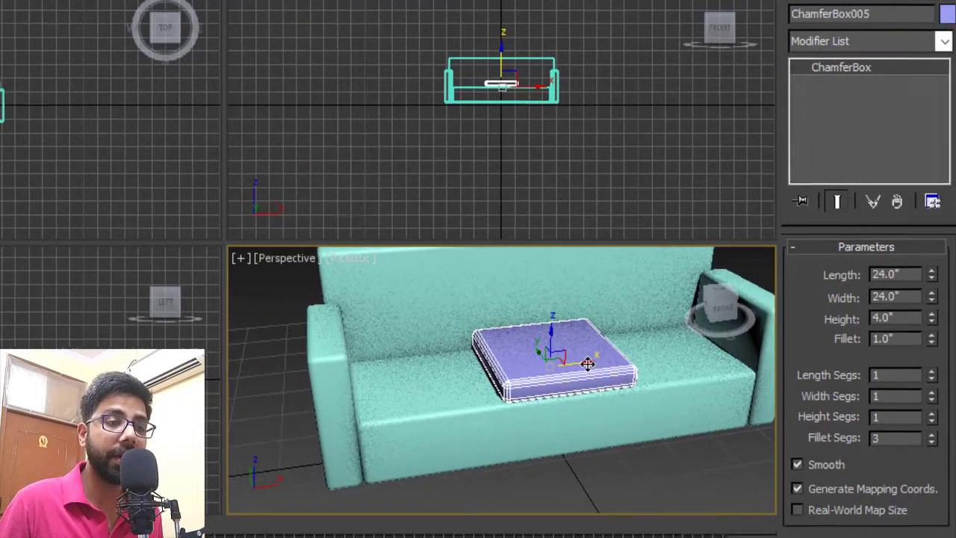
- Clone the seat cushion along the X axis and set the copy's X position to 24"
{"action": "left_click_drag", "start_coordinate": [575, 362], "coordinate": [474, 384], "text": "shift"}
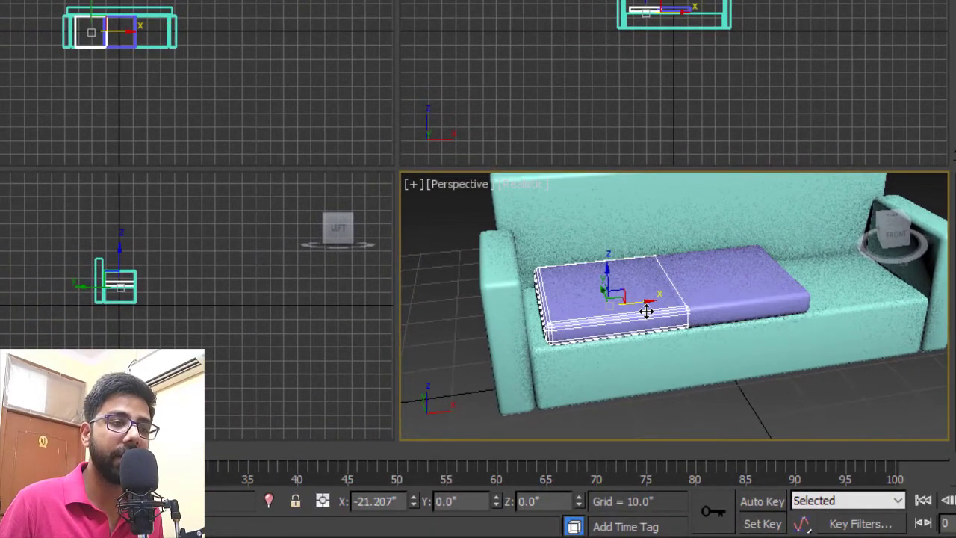
{"action": "left_click_drag", "start_coordinate": [646, 312], "coordinate": [649, 318], "text": "shift"}
{"action": "left_click", "coordinate": [517, 271]}
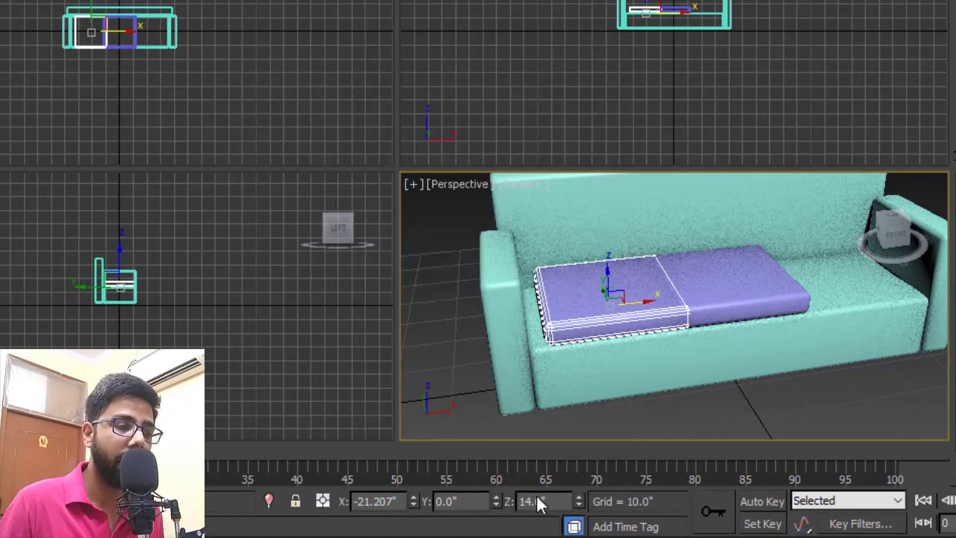
{"action": "left_click", "coordinate": [407, 501]}
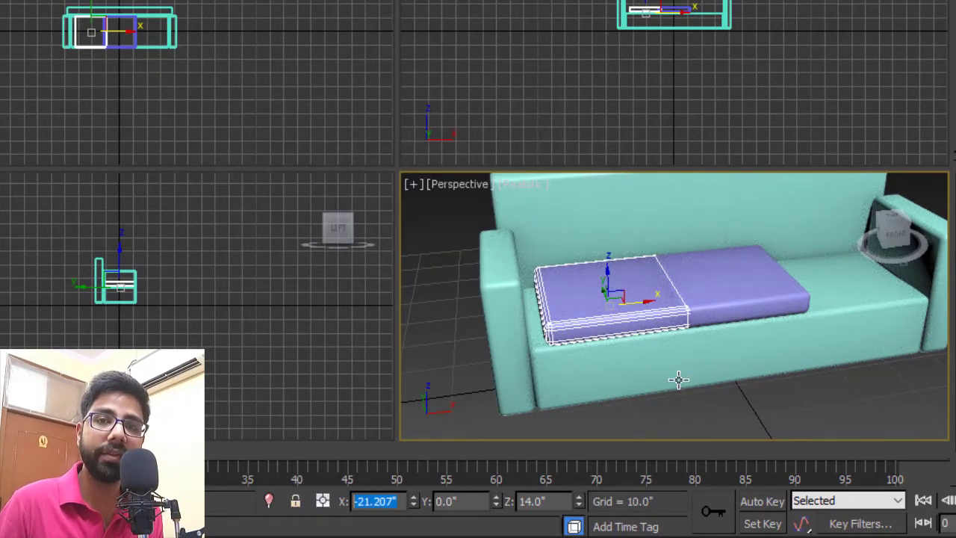
{"action": "type", "text": "24"}
{"action": "key", "text": "Return"}
- Clone the end cushion across the seat as one independent copy and set its X position to -24"
{"action": "middle_click_drag", "start_coordinate": [814, 363], "coordinate": [777, 337], "text": "alt"}
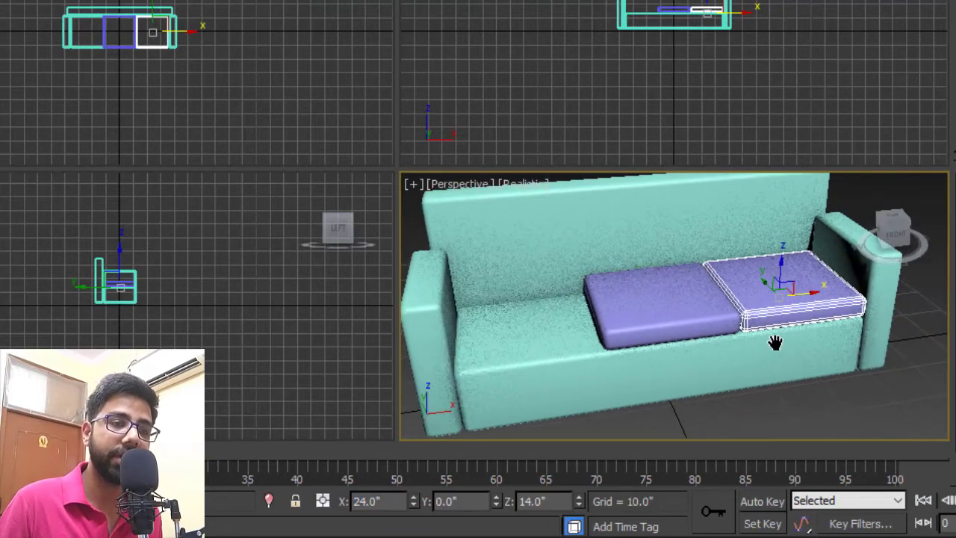
{"action": "left_click_drag", "start_coordinate": [809, 295], "coordinate": [590, 358], "text": "shift"}
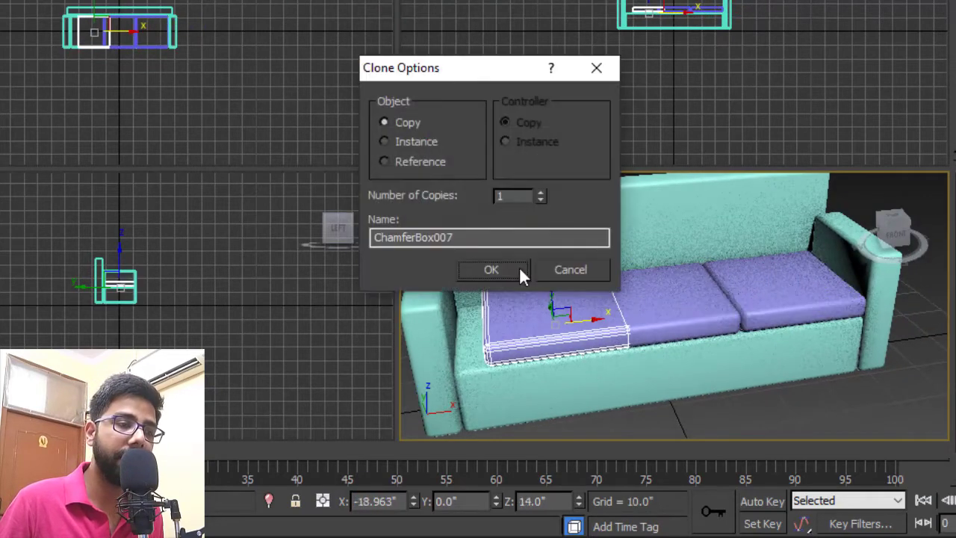
{"action": "left_click", "coordinate": [490, 269]}
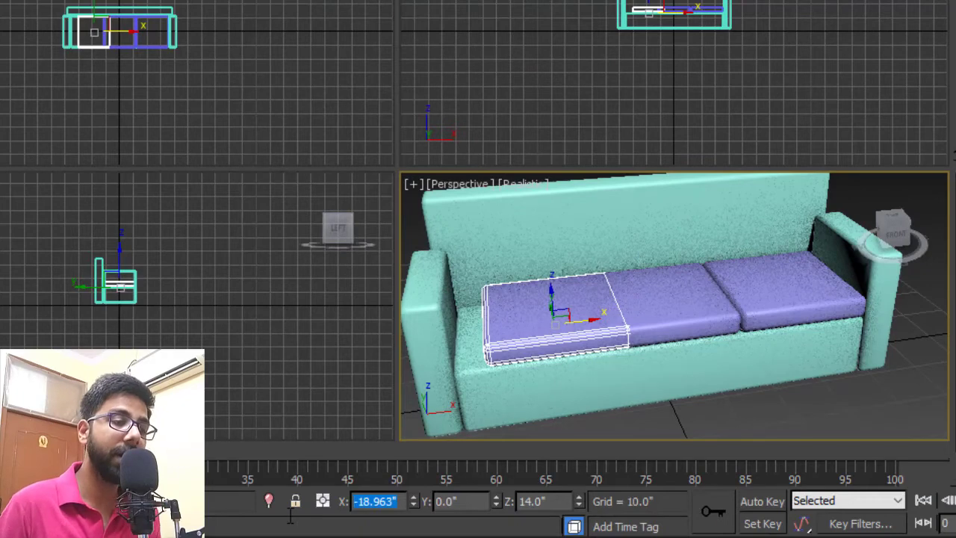
{"action": "type", "text": "-24"}
{"action": "key", "text": "Return"}
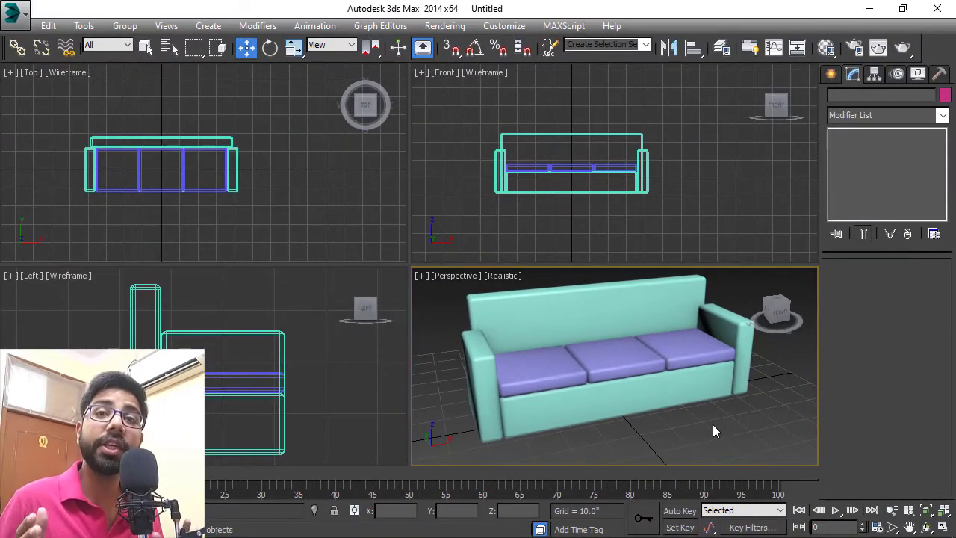
- Draw a standard box about 3.2" long, 3.5" wide and 0.8" high at the rear of the left armrest as a leg
{"action": "mouse_move", "coordinate": [714, 426]}
{"action": "middle_mouse_down", "text": "alt"}
{"action": "mouse_move", "coordinate": [707, 397]}
{"action": "mouse_move", "coordinate": [702, 412]}
{"action": "middle_mouse_up", "text": "alt"}
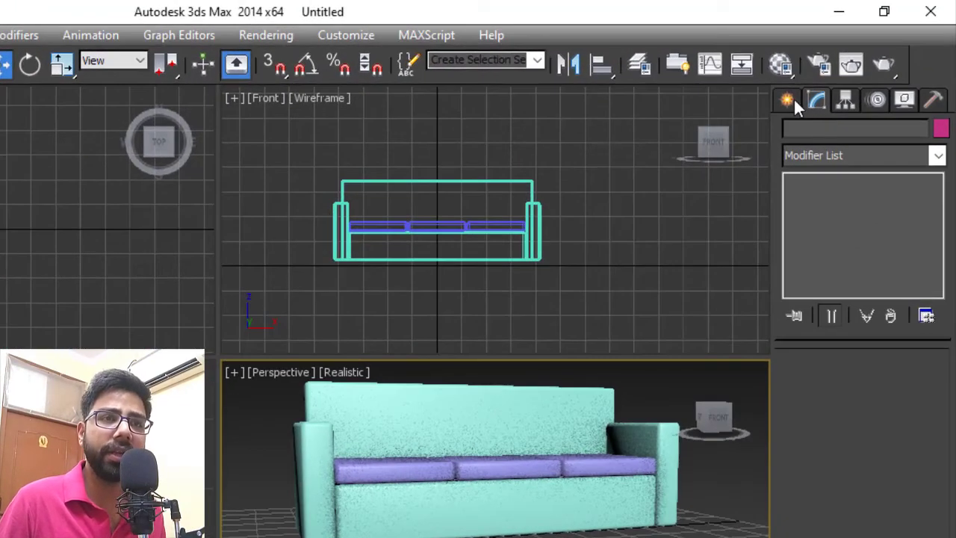
{"action": "left_click", "coordinate": [795, 100]}
{"action": "left_click", "coordinate": [799, 163]}
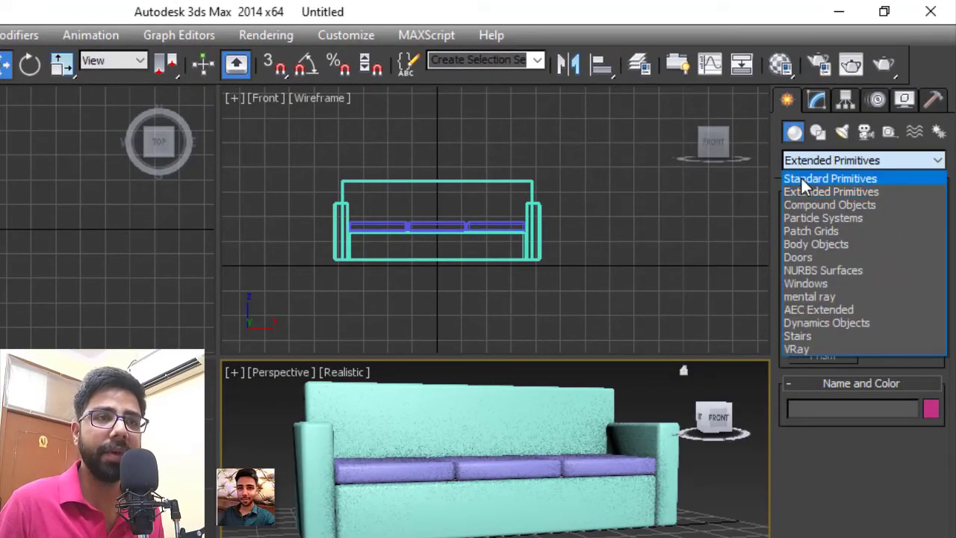
{"action": "left_click", "coordinate": [801, 176]}
{"action": "left_click", "coordinate": [822, 228]}
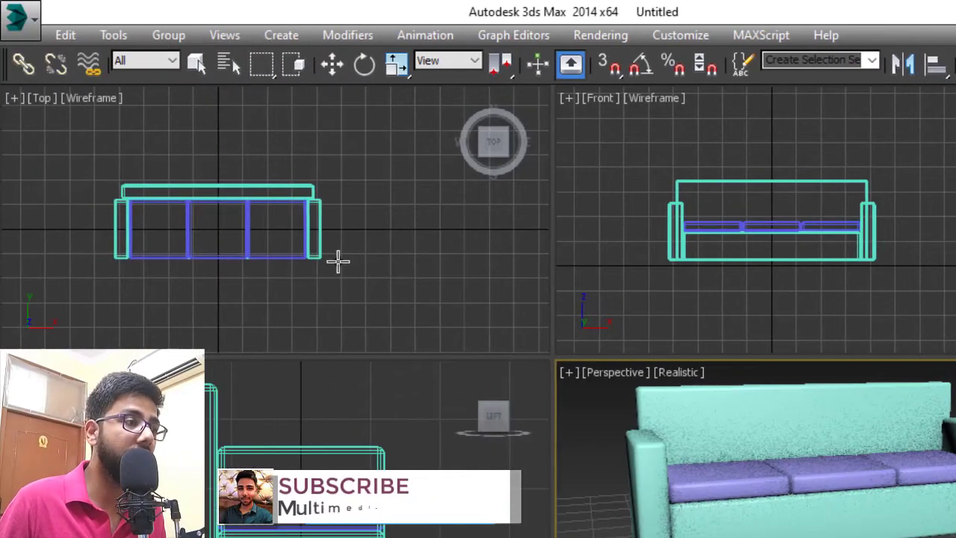
{"action": "scroll", "coordinate": [201, 209], "scroll_direction": "up", "scroll_amount": 10}
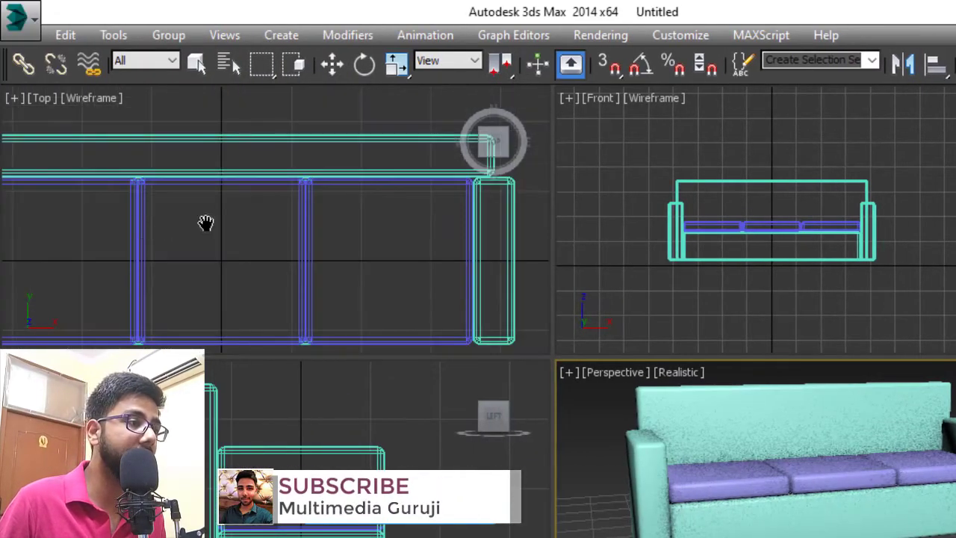
{"action": "left_click_drag", "start_coordinate": [262, 193], "coordinate": [310, 238]}
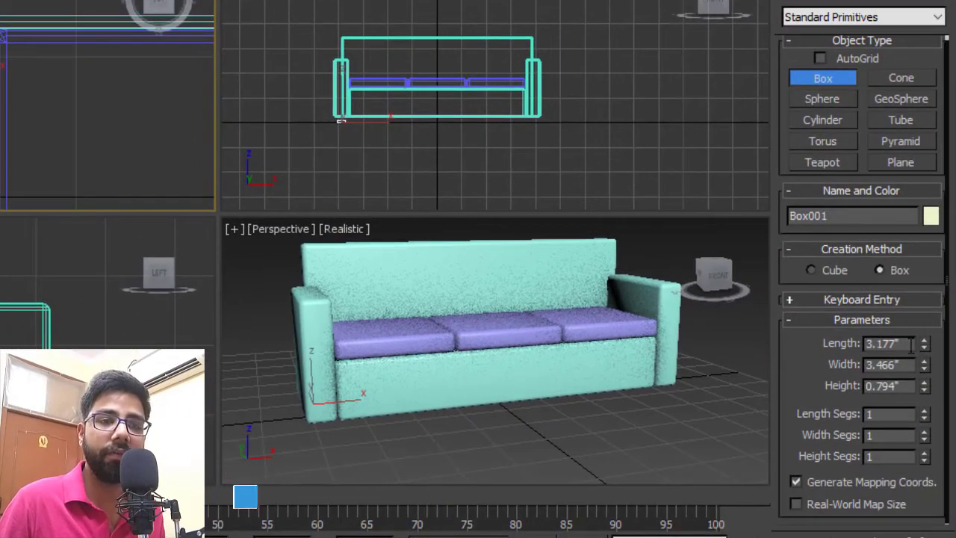
- Set the leg box's length to 3", width to 3" and height to 2"
{"action": "left_click_drag", "start_coordinate": [907, 347], "coordinate": [804, 356]}
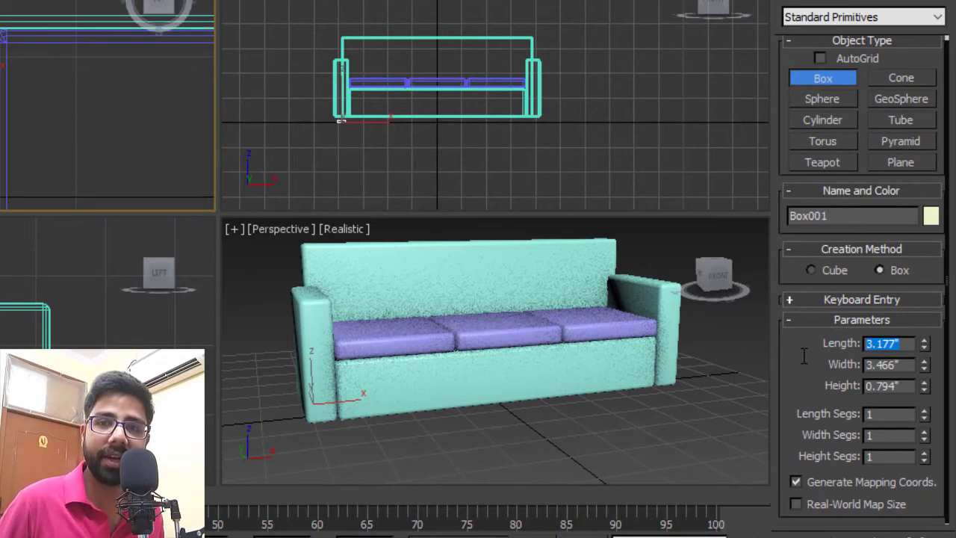
{"action": "type", "text": "3"}
{"action": "key", "text": "Tab"}
{"action": "type", "text": "3"}
{"action": "key", "text": "Tab"}
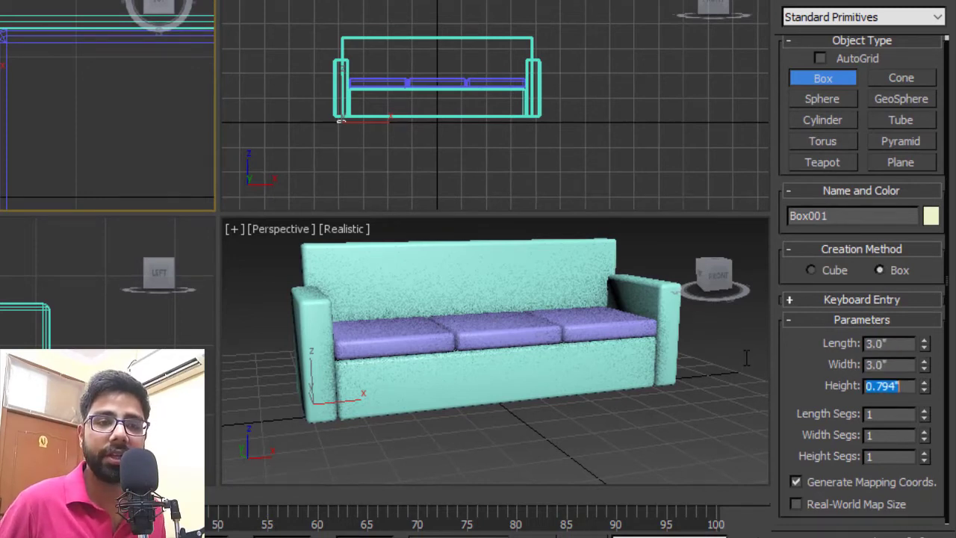
{"action": "type", "text": "2"}
{"action": "key", "text": "Return"}
- Enlarge the leg box to a length of 4" and a width of 4"
{"action": "middle_click_drag", "start_coordinate": [599, 330], "coordinate": [633, 320]}
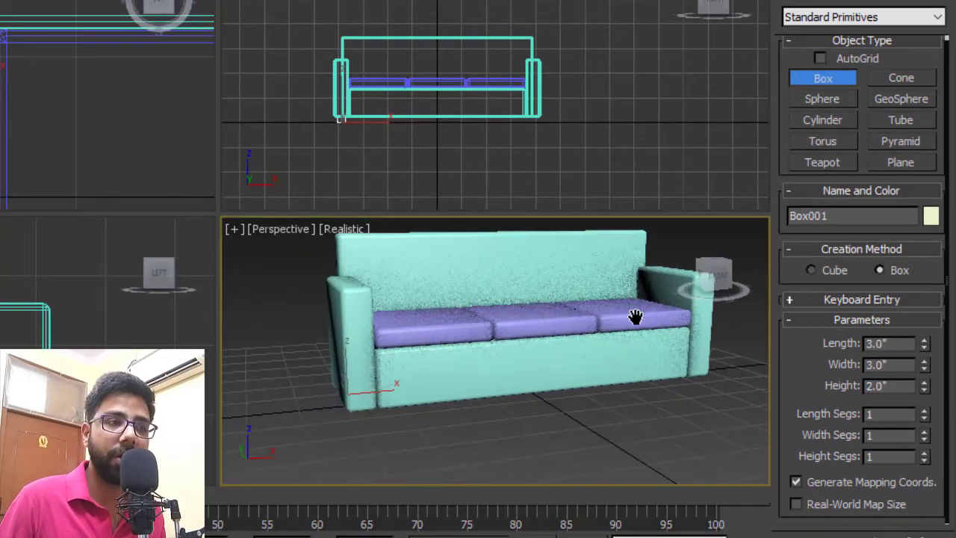
{"action": "scroll", "coordinate": [363, 127], "scroll_direction": "up", "scroll_amount": 6}
{"action": "middle_click_drag", "start_coordinate": [363, 136], "coordinate": [484, 181]}
{"action": "double_click", "coordinate": [876, 343]}
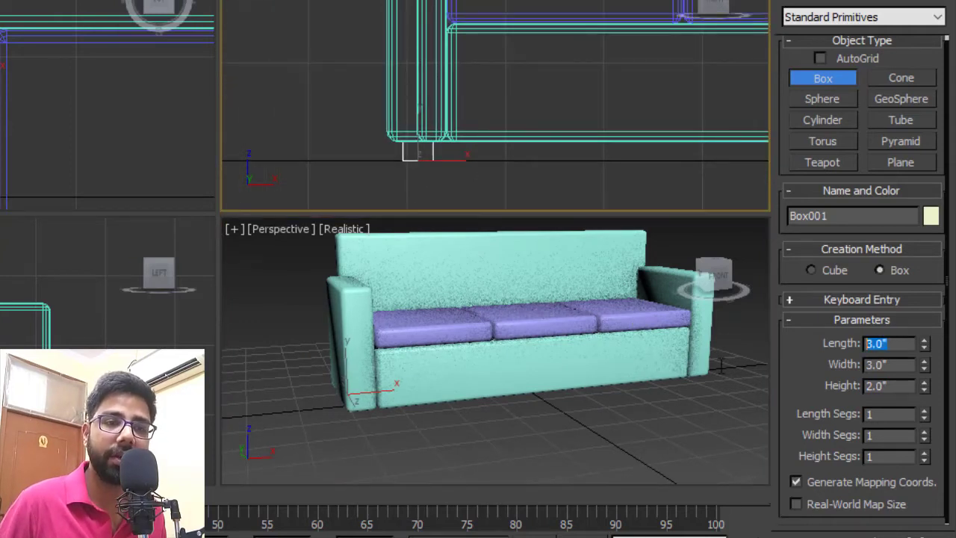
{"action": "type", "text": "4"}
{"action": "key", "text": "Tab"}
{"action": "type", "text": "4"}
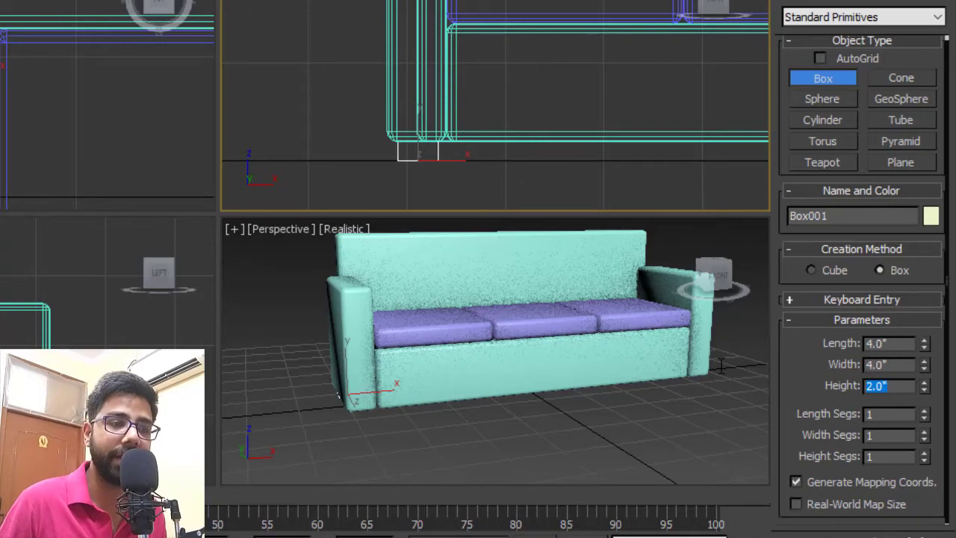
- Position the leg under the rear of the left armrest at X -39" and Y 9"
{"action": "scroll", "coordinate": [540, 413], "scroll_direction": "up", "scroll_amount": 8}
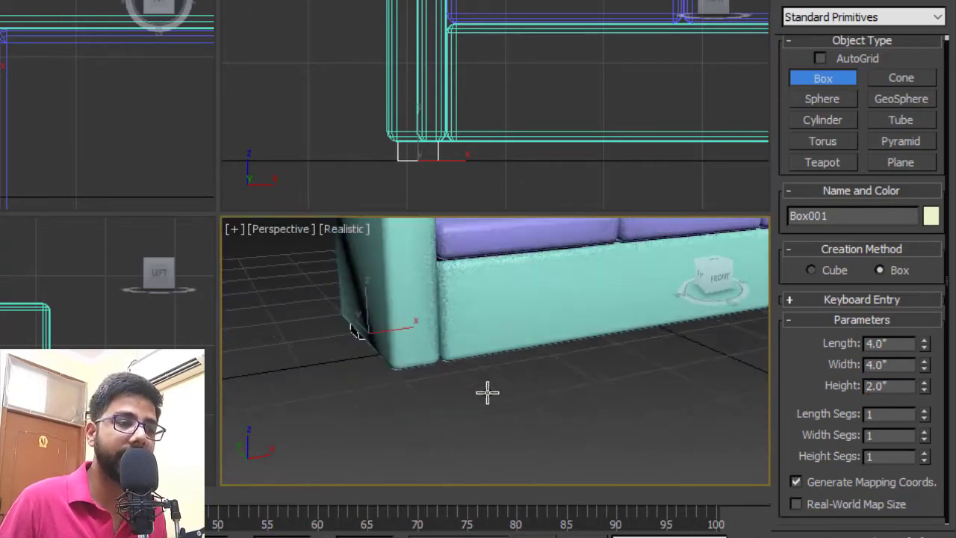
{"action": "scroll", "coordinate": [487, 392], "scroll_direction": "up", "scroll_amount": 1}
{"action": "left_click", "coordinate": [172, 65]}
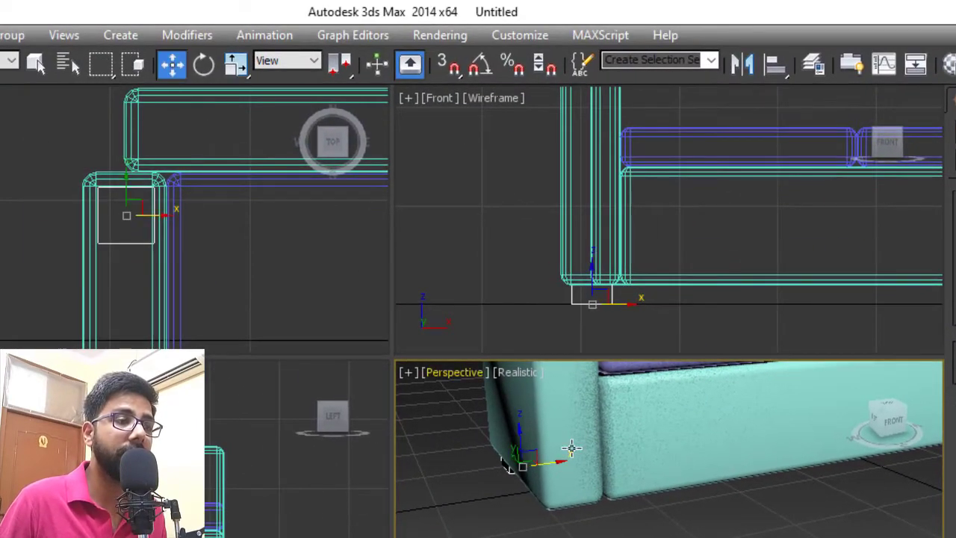
{"action": "scroll", "coordinate": [572, 449], "scroll_direction": "down", "scroll_amount": 6}
{"action": "middle_click_drag", "start_coordinate": [640, 466], "coordinate": [634, 512], "text": "alt"}
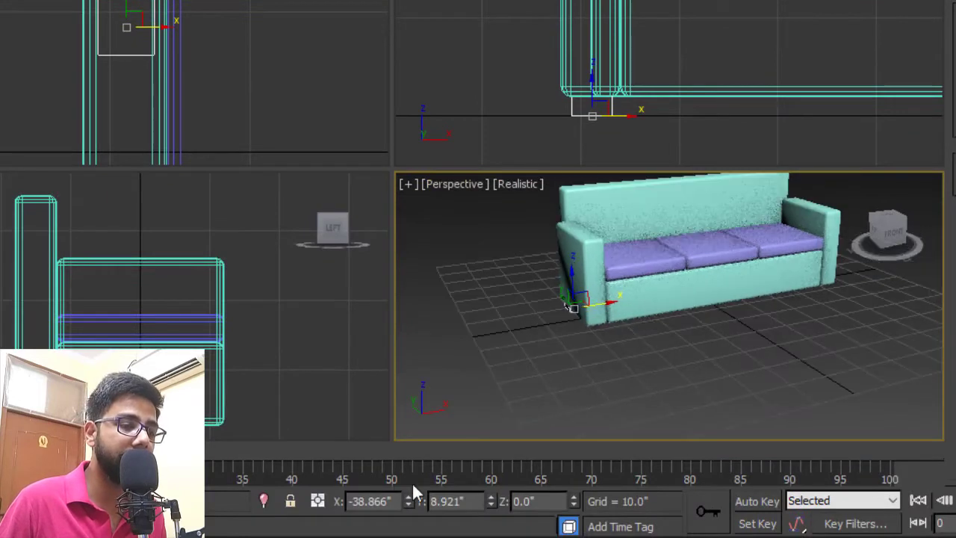
{"action": "double_click", "coordinate": [397, 501]}
{"action": "key", "text": "BackSpace"}
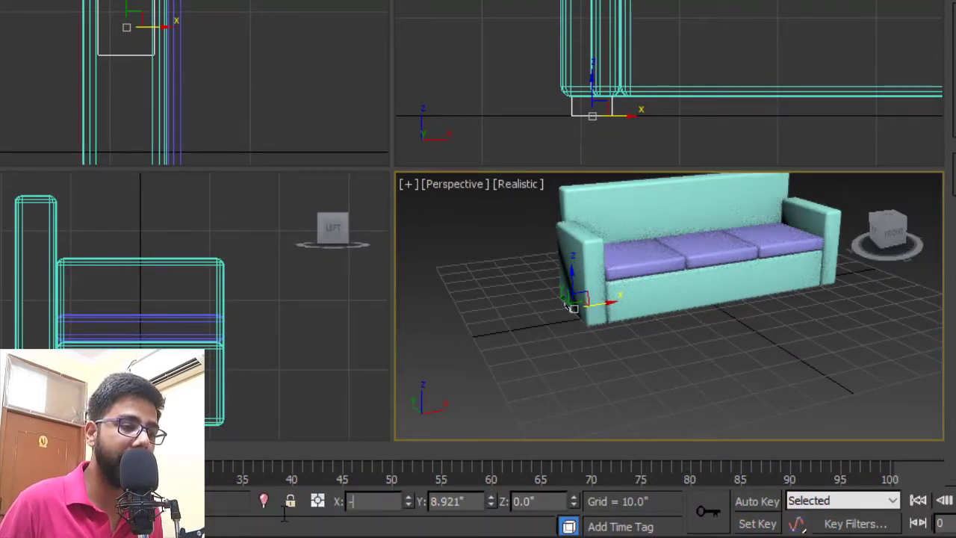
{"action": "type", "text": "-39"}
{"action": "key", "text": "Tab"}
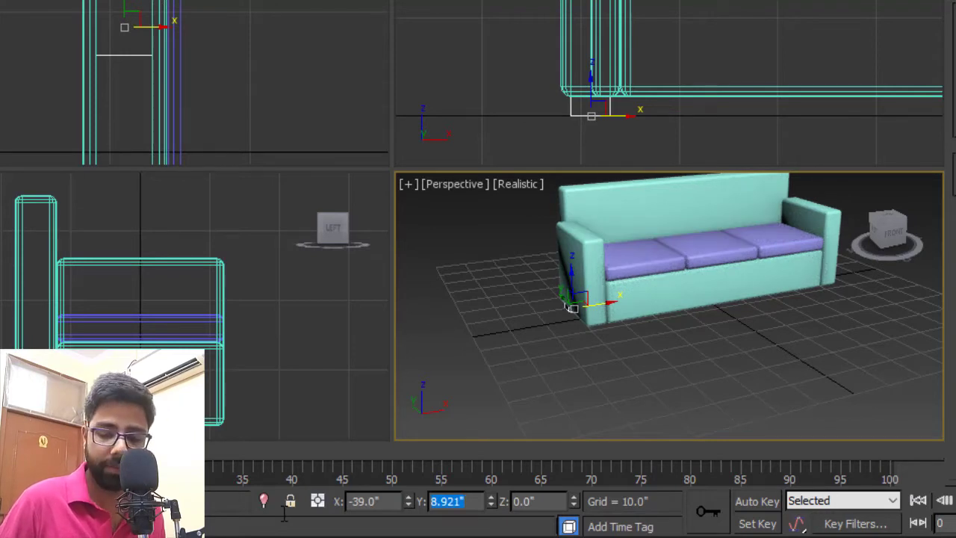
{"action": "type", "text": "9"}
{"action": "key", "text": "Tab"}
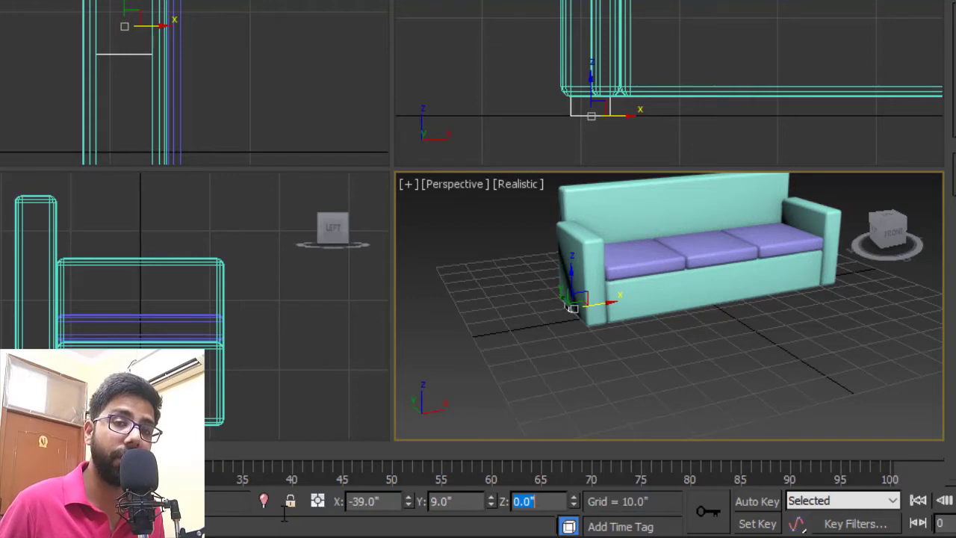
{"action": "mouse_move", "coordinate": [657, 374]}
{"action": "middle_mouse_down", "text": "alt"}
{"action": "mouse_move", "coordinate": [672, 260]}
{"action": "mouse_move", "coordinate": [627, 348]}
{"action": "mouse_move", "coordinate": [634, 393]}
{"action": "mouse_move", "coordinate": [650, 365]}
{"action": "middle_mouse_up", "text": "alt"}
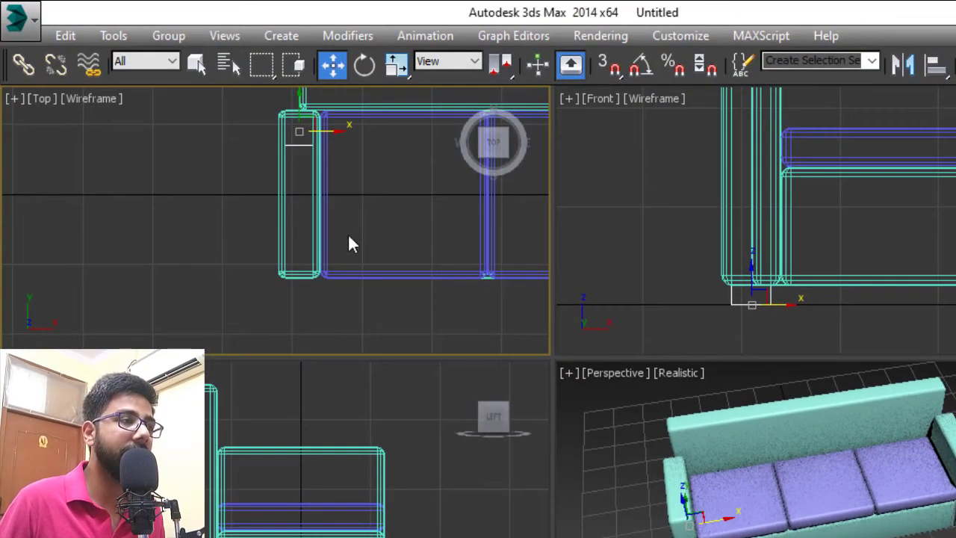
- Clone the leg along the Y axis as one instance under the front of the left armrest
{"action": "middle_click_drag", "start_coordinate": [188, 48], "coordinate": [182, 18]}
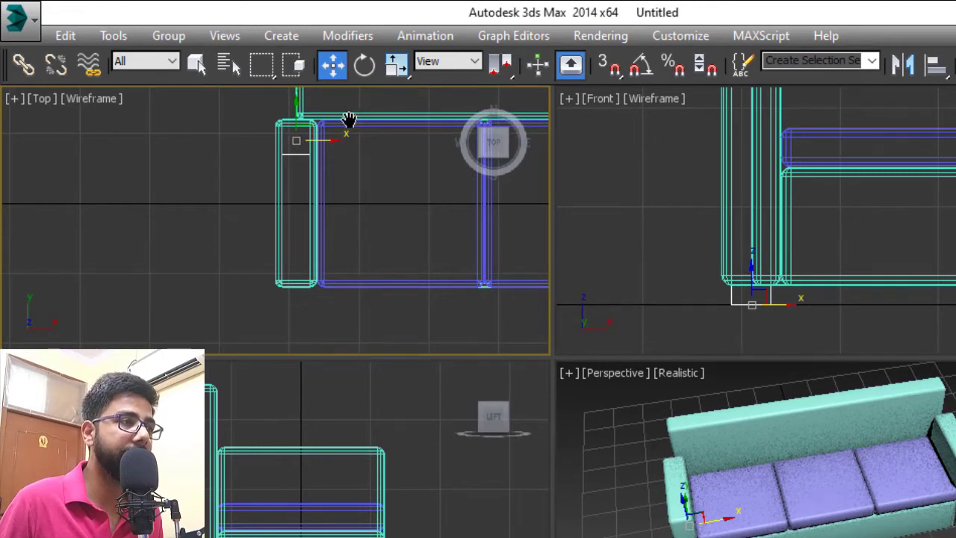
{"action": "middle_click_drag", "start_coordinate": [348, 122], "coordinate": [350, 158]}
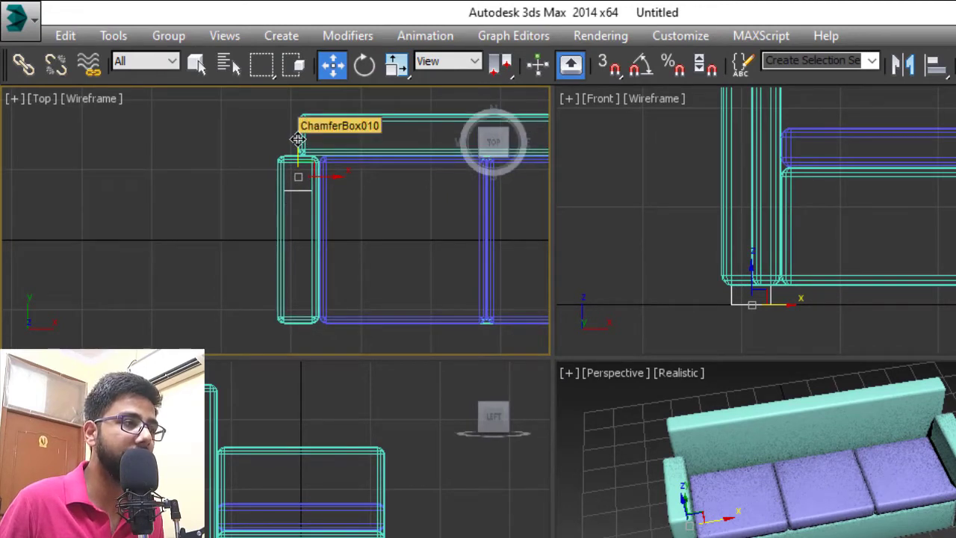
{"action": "left_click_drag", "start_coordinate": [298, 139], "coordinate": [310, 258]}
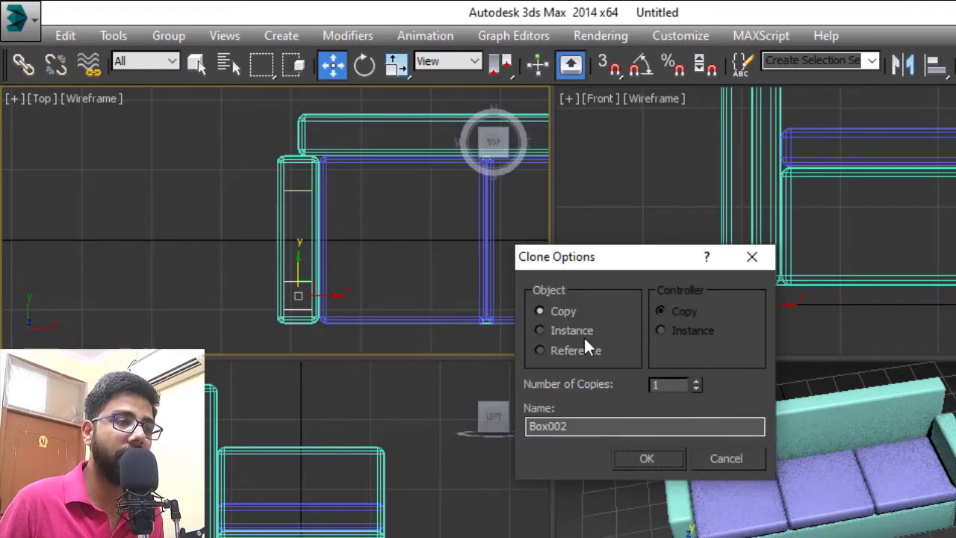
{"action": "left_click", "coordinate": [582, 334]}
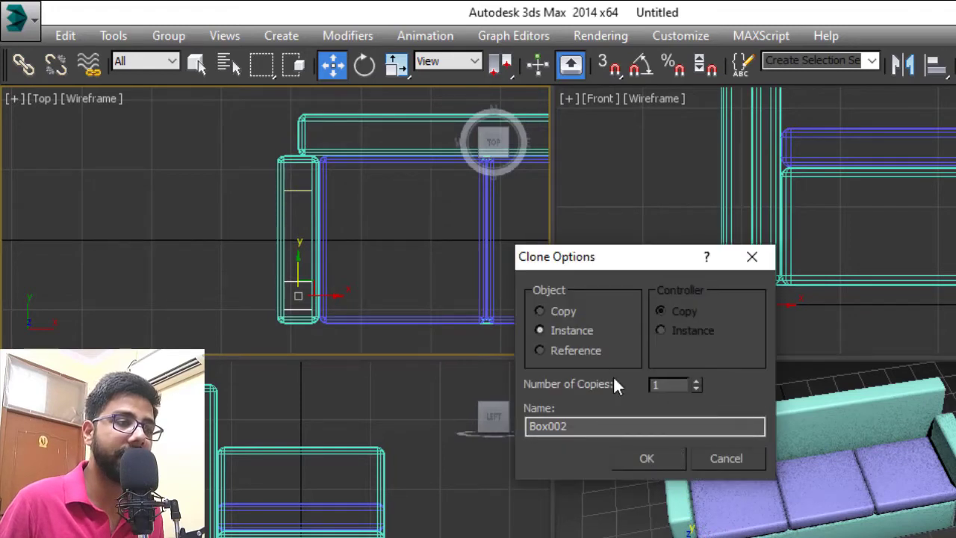
{"action": "left_click", "coordinate": [658, 460]}
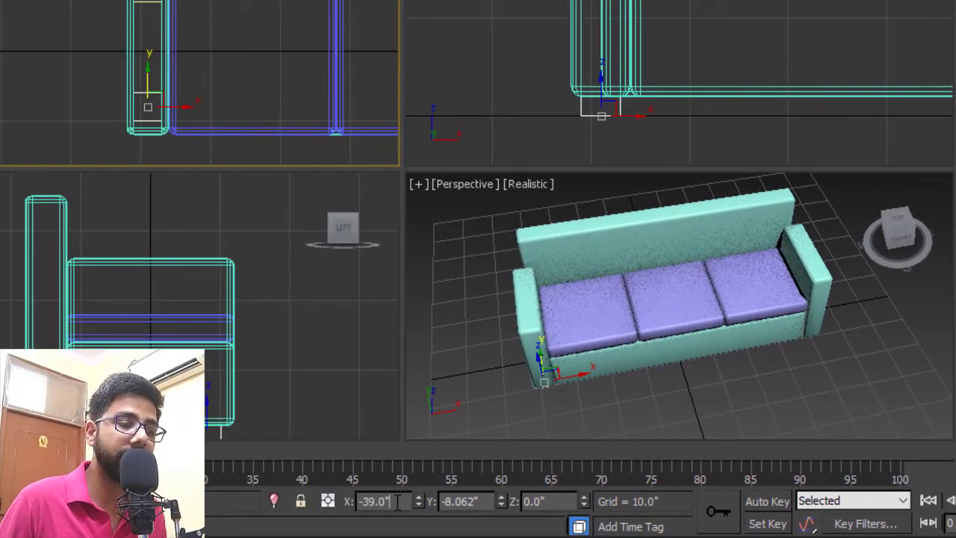
- Set the front leg's Y position to -9"
{"action": "key", "text": "Tab"}
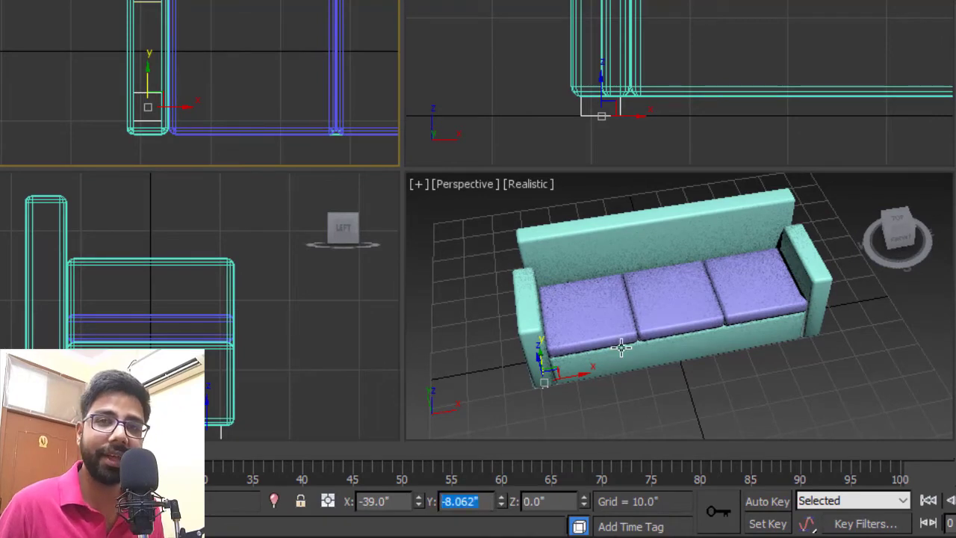
{"action": "type", "text": "-"}
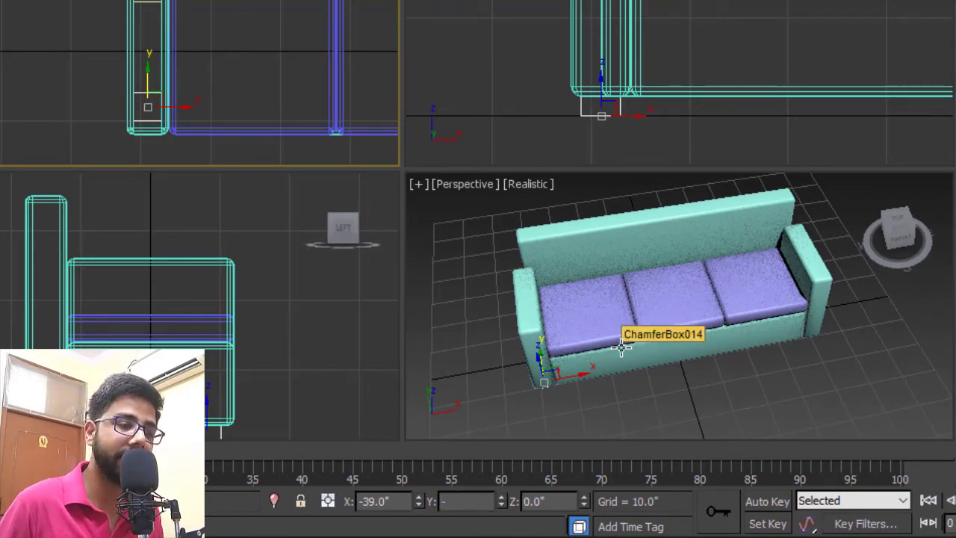
{"action": "type", "text": "9"}
{"action": "key", "text": "Return"}
- Clone both legs under the left armrest along the X axis as one instance set under the right armrest
{"action": "scroll", "coordinate": [286, 67], "scroll_direction": "down", "scroll_amount": 2}
{"action": "middle_click_drag", "start_coordinate": [286, 67], "coordinate": [65, 84]}
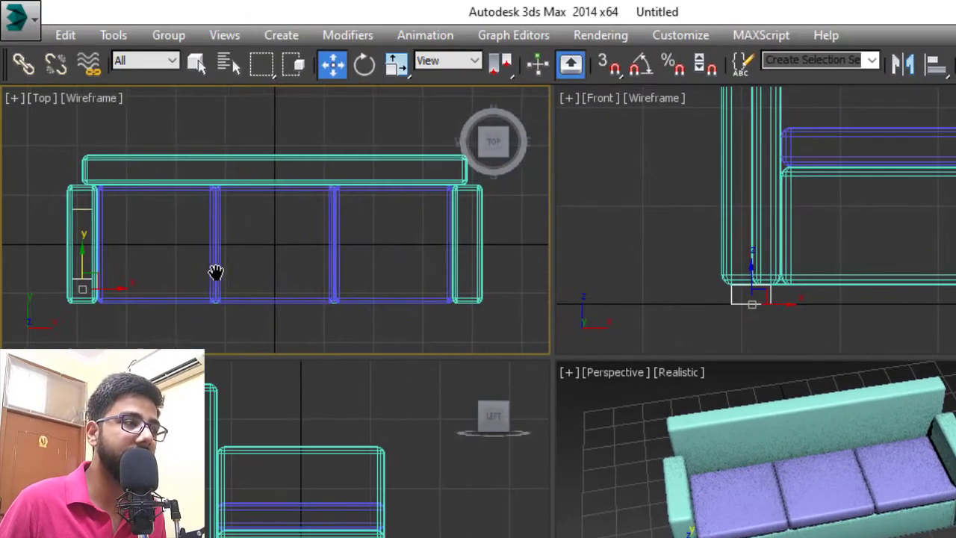
{"action": "middle_click_drag", "start_coordinate": [216, 273], "coordinate": [219, 273]}
{"action": "left_click", "coordinate": [83, 210]}
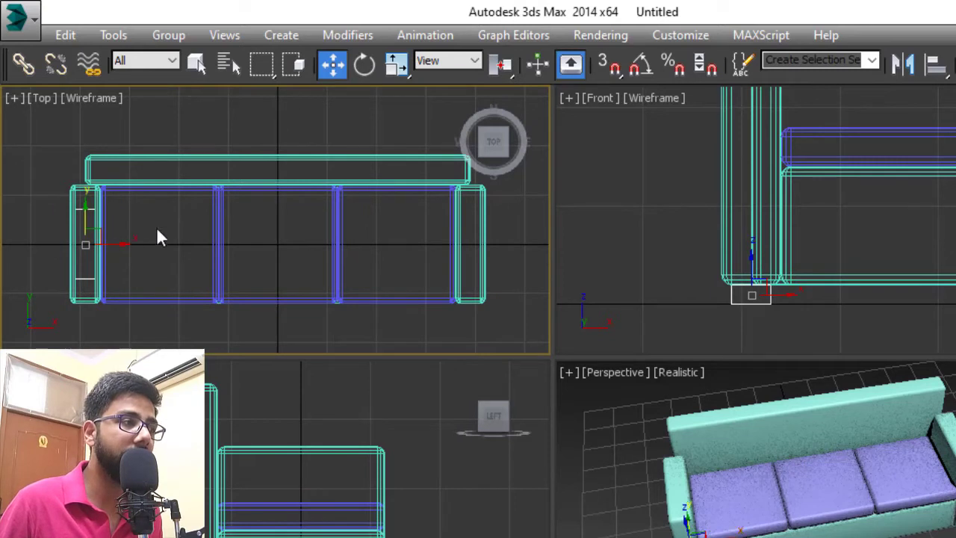
{"action": "mouse_move", "coordinate": [121, 247]}
{"action": "left_mouse_down"}
{"action": "mouse_move", "coordinate": [510, 263]}
{"action": "mouse_move", "coordinate": [504, 274]}
{"action": "left_mouse_up"}
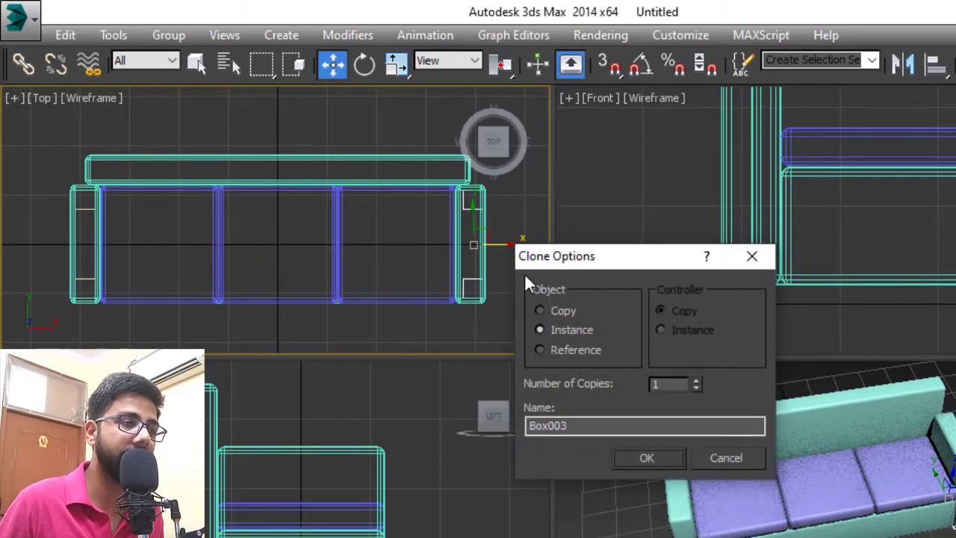
{"action": "left_click", "coordinate": [647, 458]}
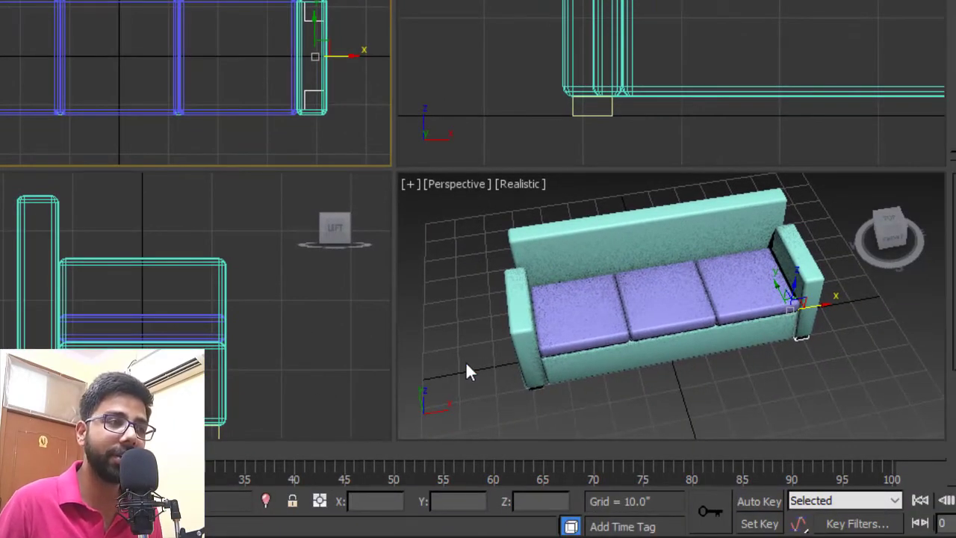
- Select the whole sofa and clone it along the X axis as one independent copy beside the original
{"action": "middle_click_drag", "start_coordinate": [466, 366], "coordinate": [681, 396], "text": "alt"}
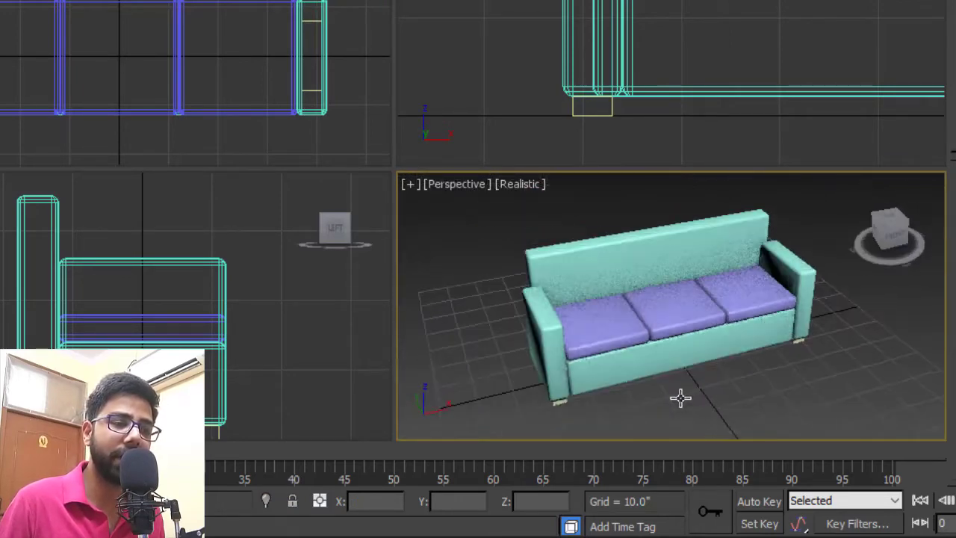
{"action": "scroll", "coordinate": [658, 391], "scroll_direction": "up", "scroll_amount": 3}
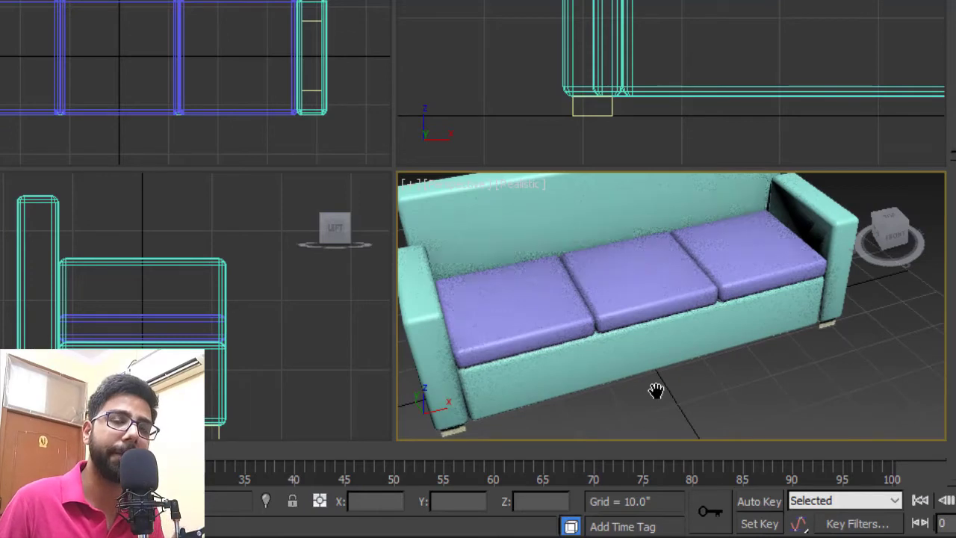
{"action": "scroll", "coordinate": [700, 334], "scroll_direction": "down", "scroll_amount": 4}
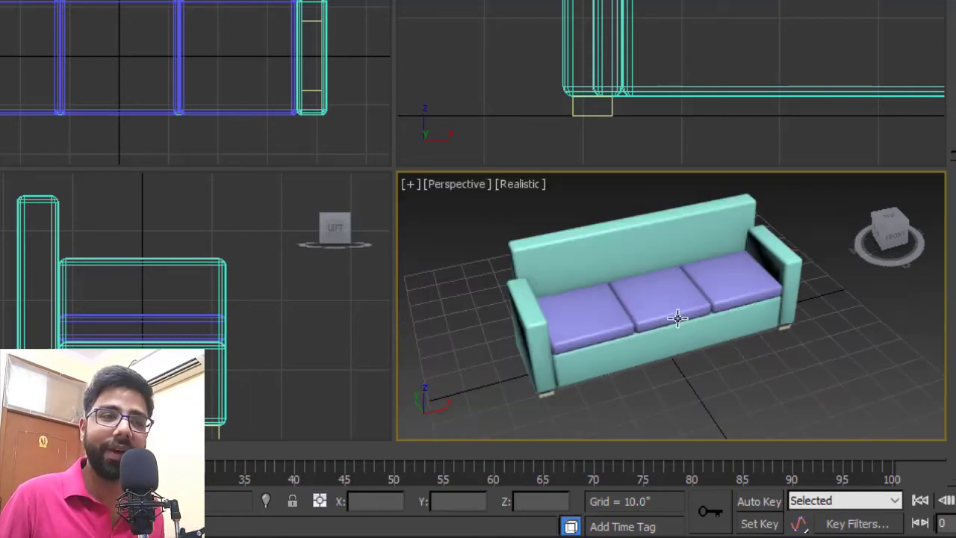
{"action": "scroll", "coordinate": [678, 321], "scroll_direction": "down", "scroll_amount": 2}
{"action": "middle_click_drag", "start_coordinate": [758, 340], "coordinate": [747, 299], "text": "alt"}
{"action": "left_click_drag", "start_coordinate": [730, 219], "coordinate": [516, 378]}
{"action": "scroll", "coordinate": [561, 366], "scroll_direction": "up", "scroll_amount": 2}
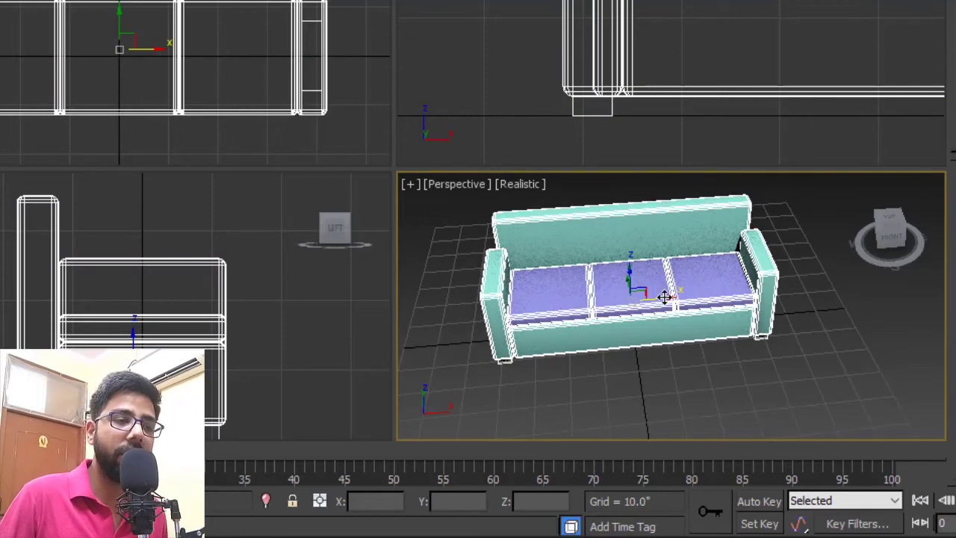
{"action": "mouse_move", "coordinate": [662, 298]}
{"action": "left_mouse_down", "text": "shift"}
{"action": "mouse_move", "coordinate": [800, 299]}
{"action": "mouse_move", "coordinate": [950, 319]}
{"action": "left_mouse_up", "text": "shift"}
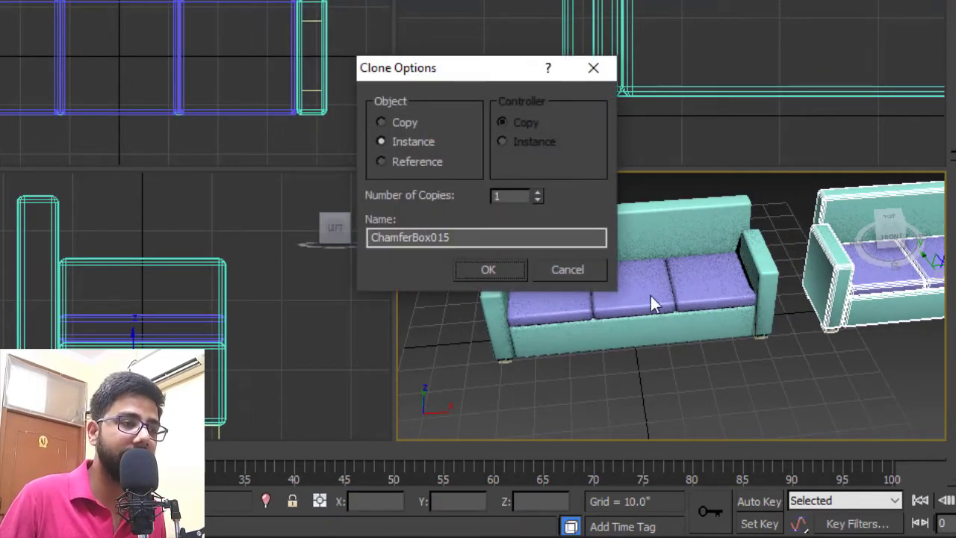
{"action": "left_click", "coordinate": [393, 122]}
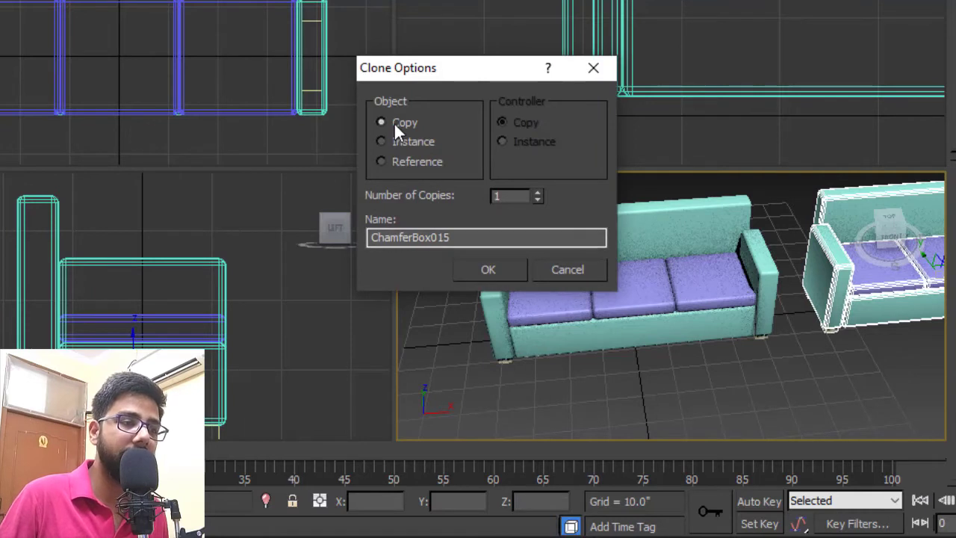
{"action": "left_click", "coordinate": [490, 269]}
{"action": "left_click", "coordinate": [737, 409]}
- Set the width of the original sofa's seat base to 48"
{"action": "middle_click_drag", "start_coordinate": [690, 356], "coordinate": [709, 307], "text": "alt"}
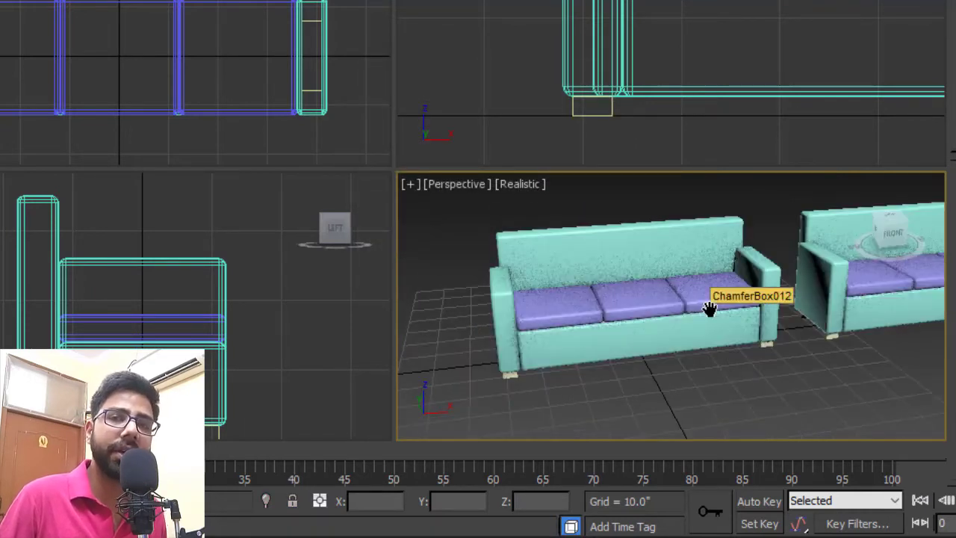
{"action": "left_click", "coordinate": [676, 338]}
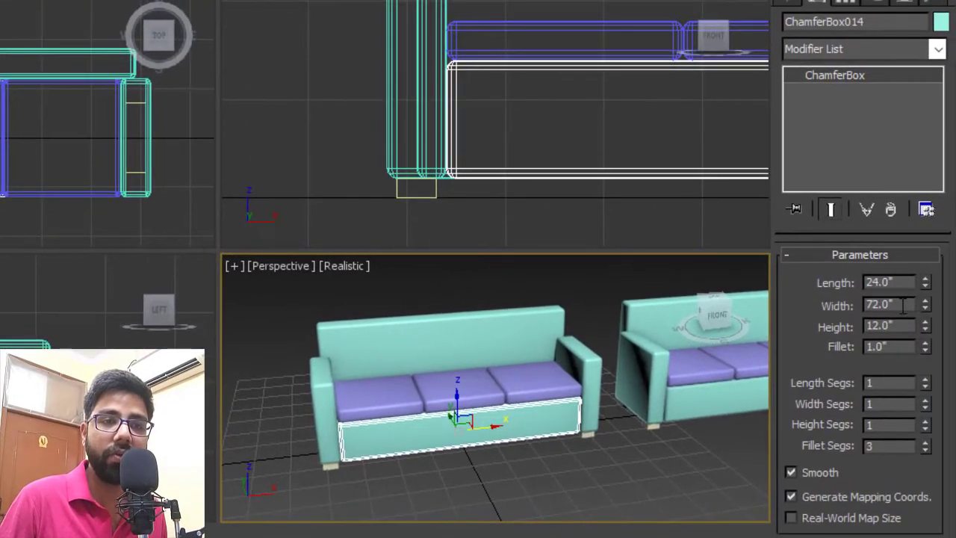
{"action": "left_click_drag", "start_coordinate": [904, 306], "coordinate": [814, 309]}
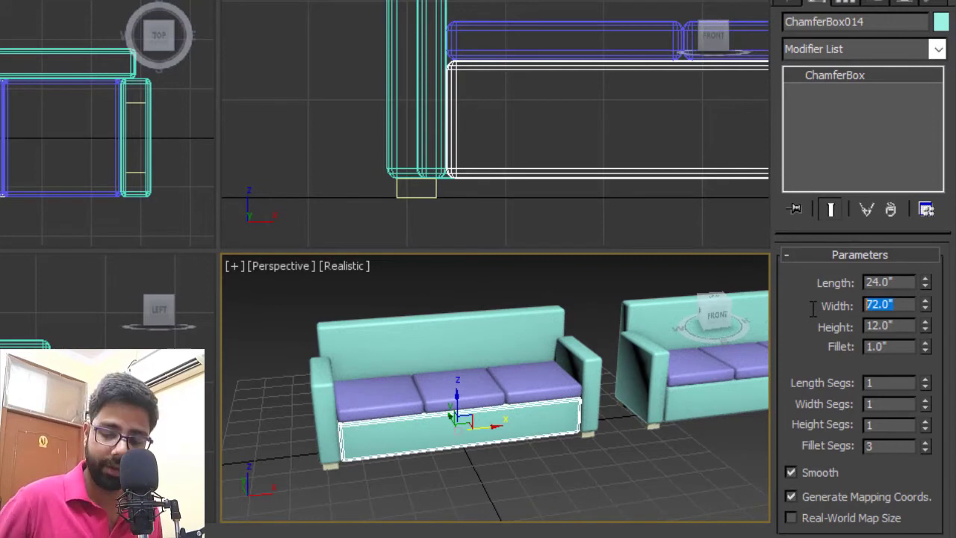
{"action": "type", "text": "48"}
{"action": "key", "text": "Return"}
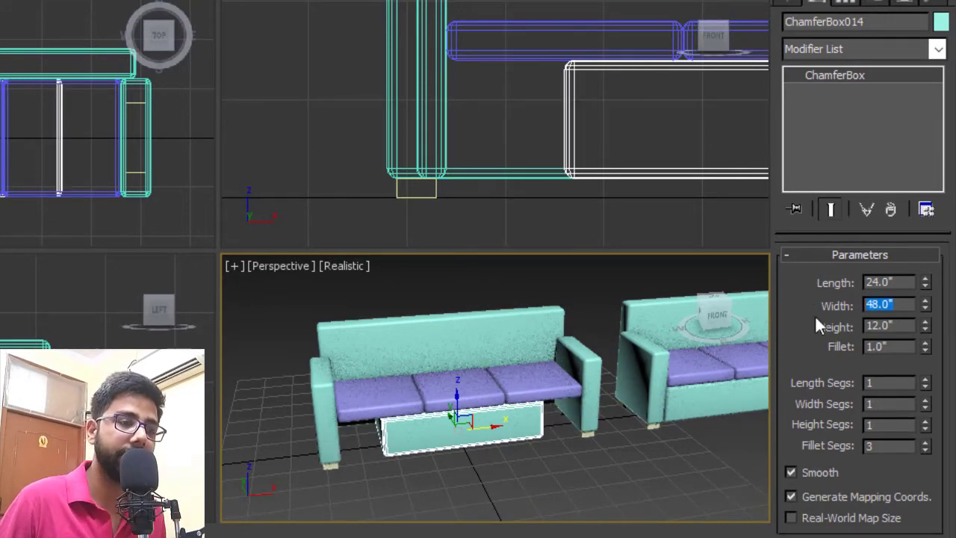
- Delete the original sofa's right seat cushion and move the middle cushion to X 12"
{"action": "left_click", "coordinate": [555, 378]}
{"action": "key", "text": "Delete"}
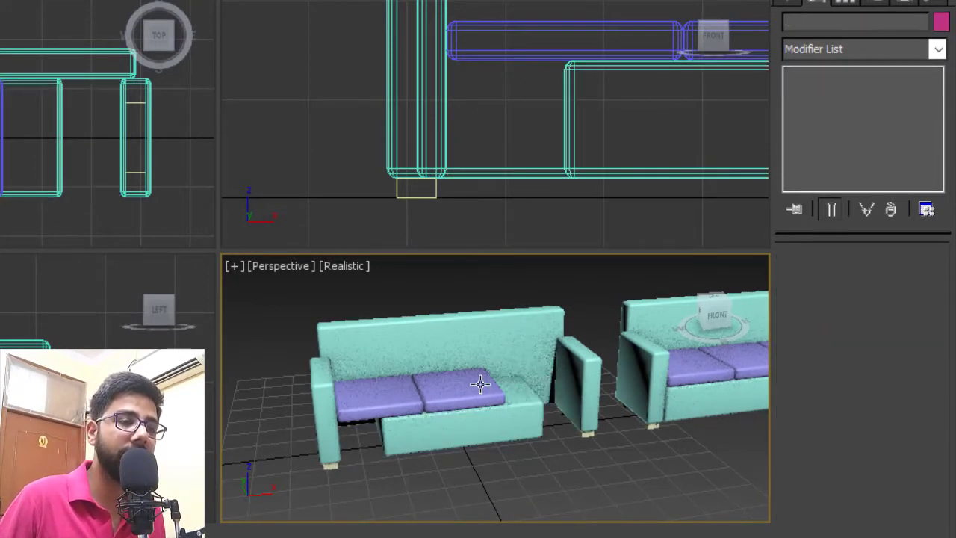
{"action": "left_click", "coordinate": [480, 384]}
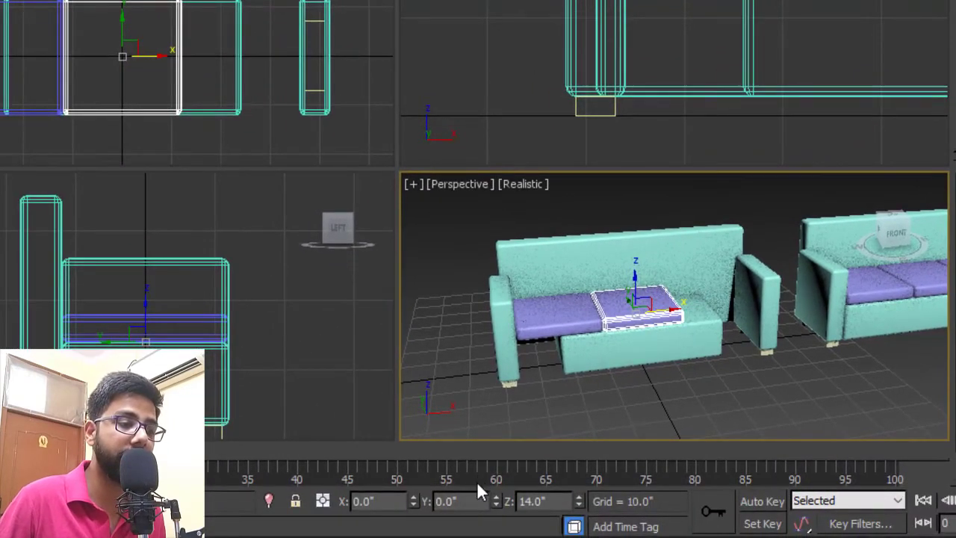
{"action": "left_click_drag", "start_coordinate": [384, 502], "coordinate": [297, 504]}
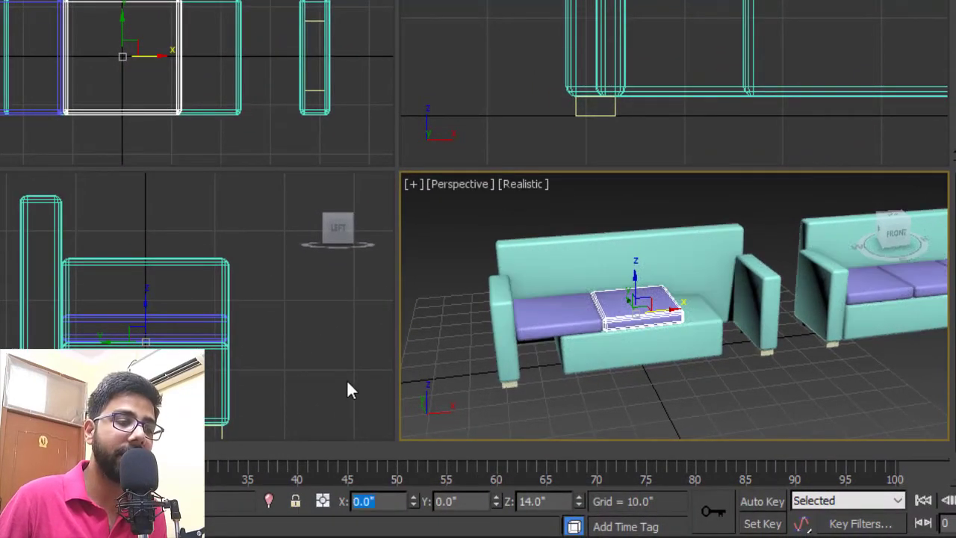
{"action": "type", "text": "12"}
{"action": "key", "text": "Return"}
- Move the left seat cushion to X -12"
{"action": "type", "text": "-24"}
{"action": "key", "text": "Return"}
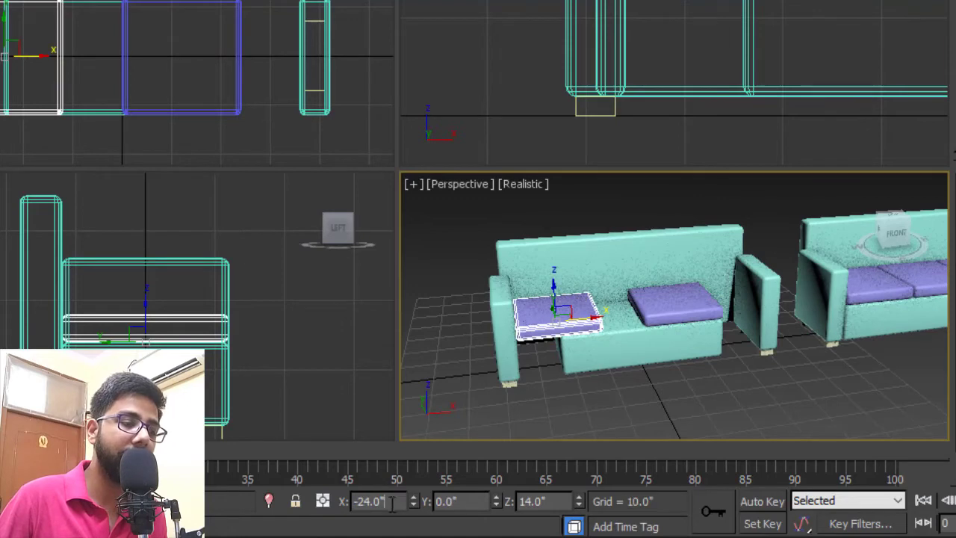
{"action": "type", "text": "-12"}
{"action": "key", "text": "Return"}
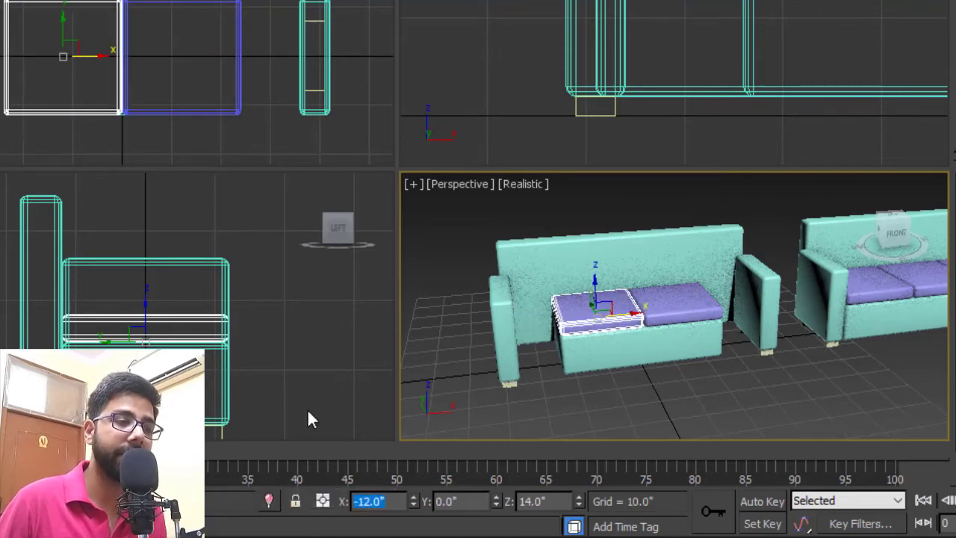
- Set the backrest's width to 54" on the sofa with the shortened base
{"action": "middle_click_drag", "start_coordinate": [686, 225], "coordinate": [692, 258], "text": "alt"}
{"action": "left_click", "coordinate": [692, 251]}
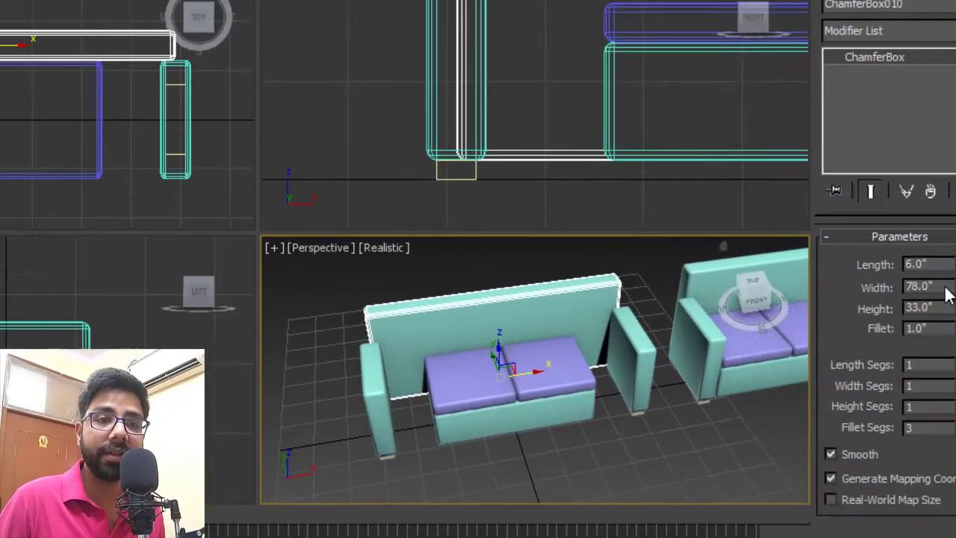
{"action": "left_click_drag", "start_coordinate": [902, 305], "coordinate": [795, 307]}
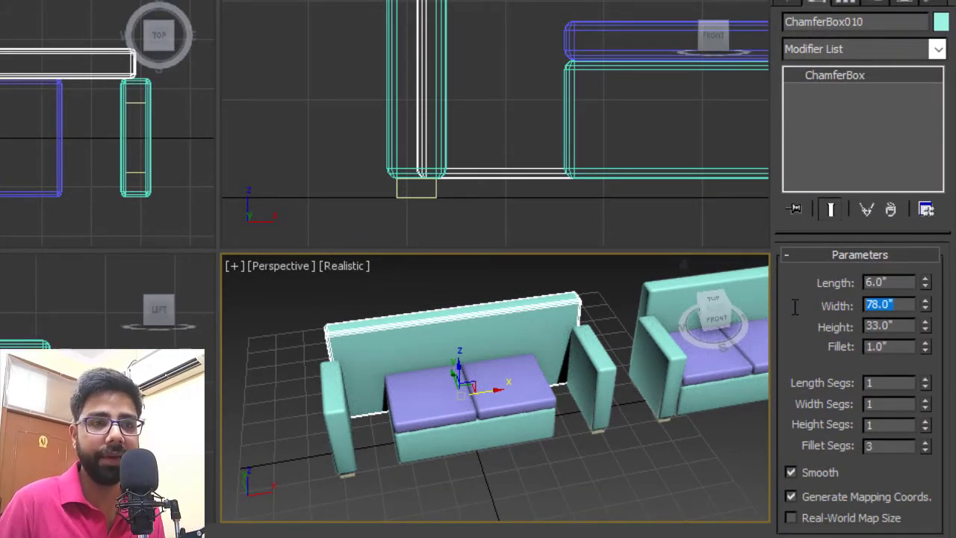
{"action": "type", "text": "54"}
{"action": "key", "text": "Return"}
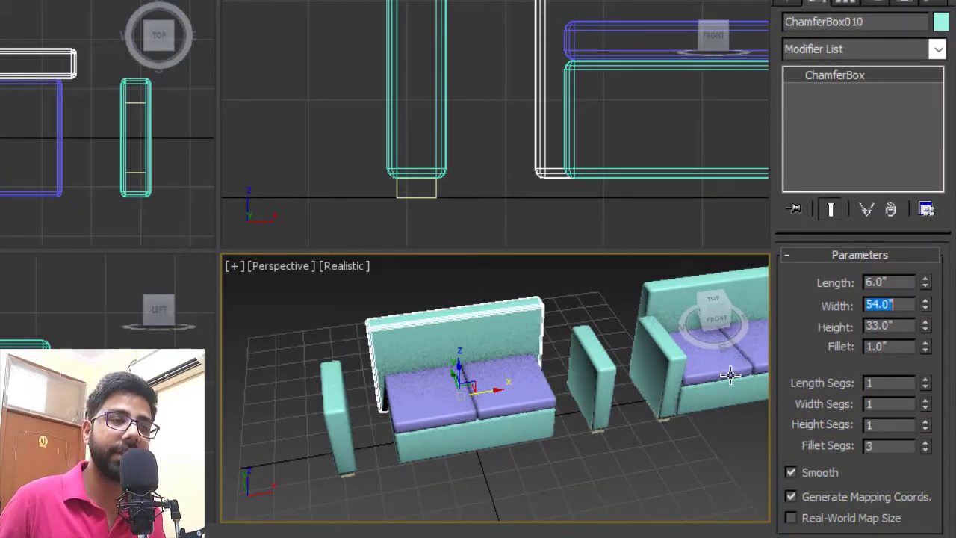
- Move the right armrest against the shortened base at X 27"
{"action": "middle_click_drag", "start_coordinate": [731, 375], "coordinate": [604, 391], "text": "alt"}
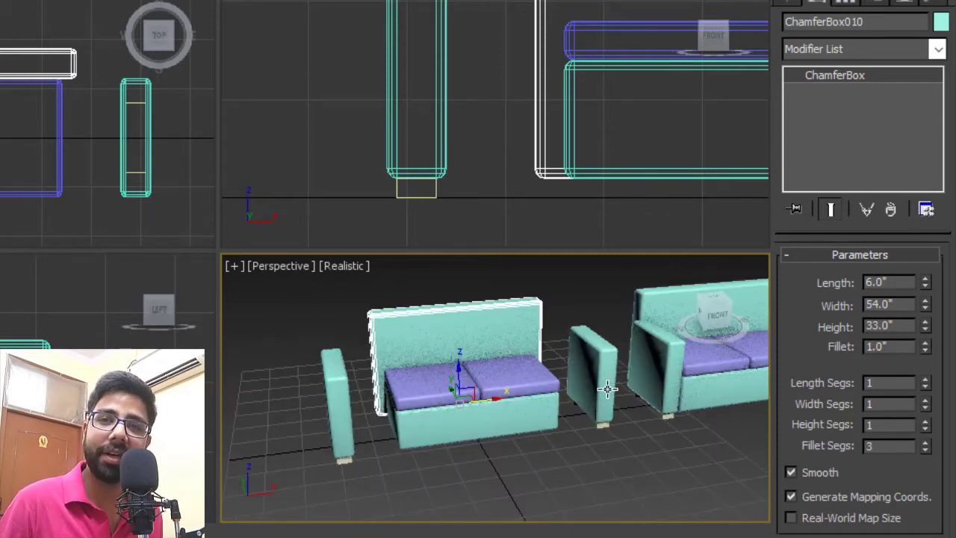
{"action": "left_click", "coordinate": [604, 380]}
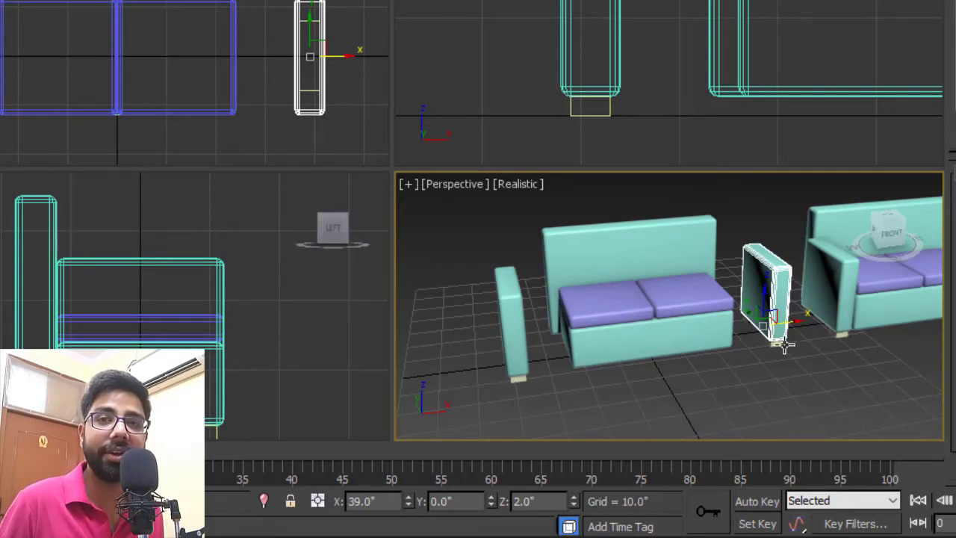
{"action": "left_click", "coordinate": [362, 501]}
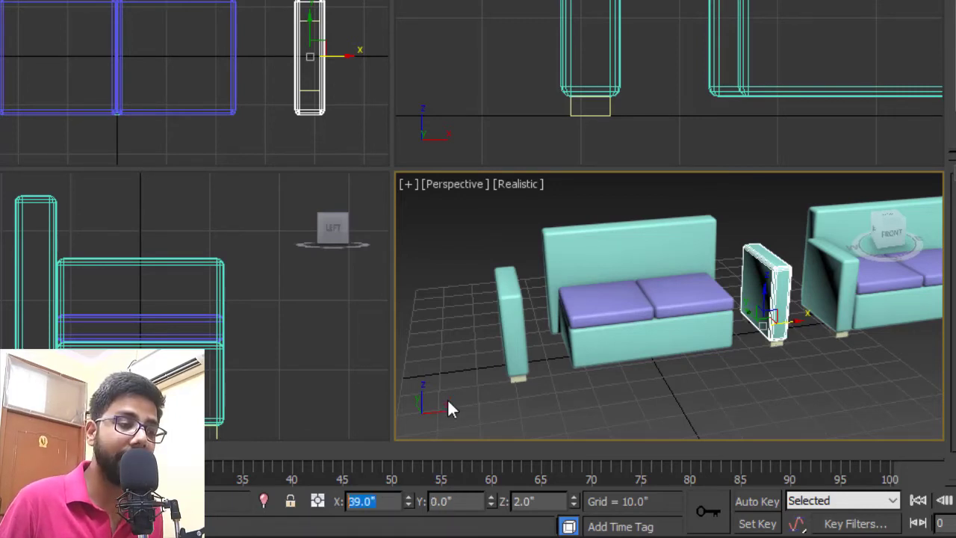
{"action": "type", "text": "27"}
{"action": "key", "text": "Return"}
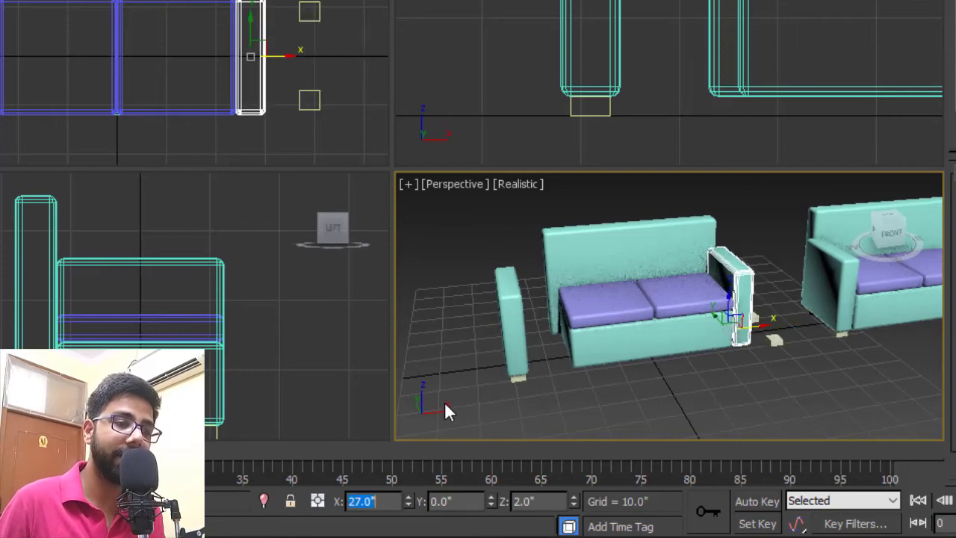
- Select both detached right legs and move them under the right armrest at X 27"
{"action": "scroll", "coordinate": [811, 356], "scroll_direction": "up", "scroll_amount": 4}
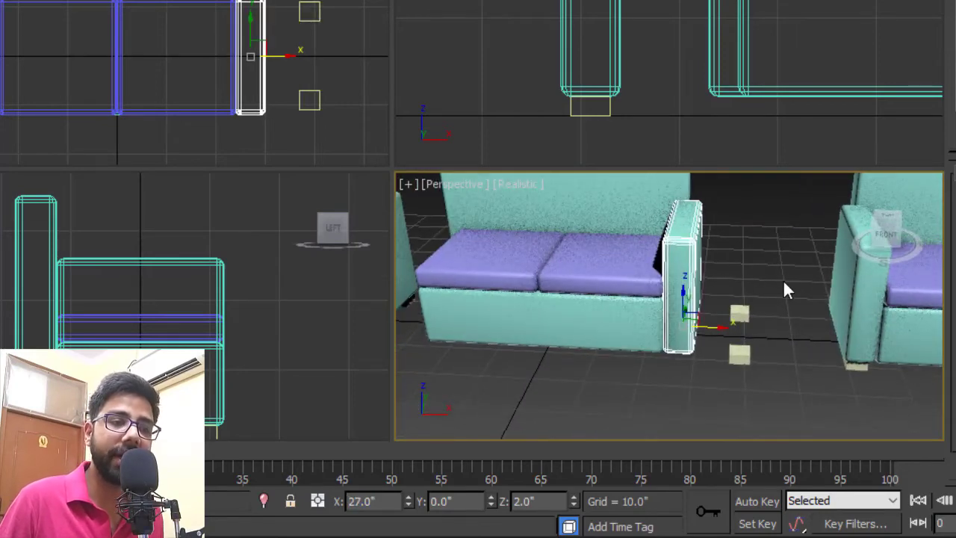
{"action": "left_click_drag", "start_coordinate": [783, 279], "coordinate": [727, 388]}
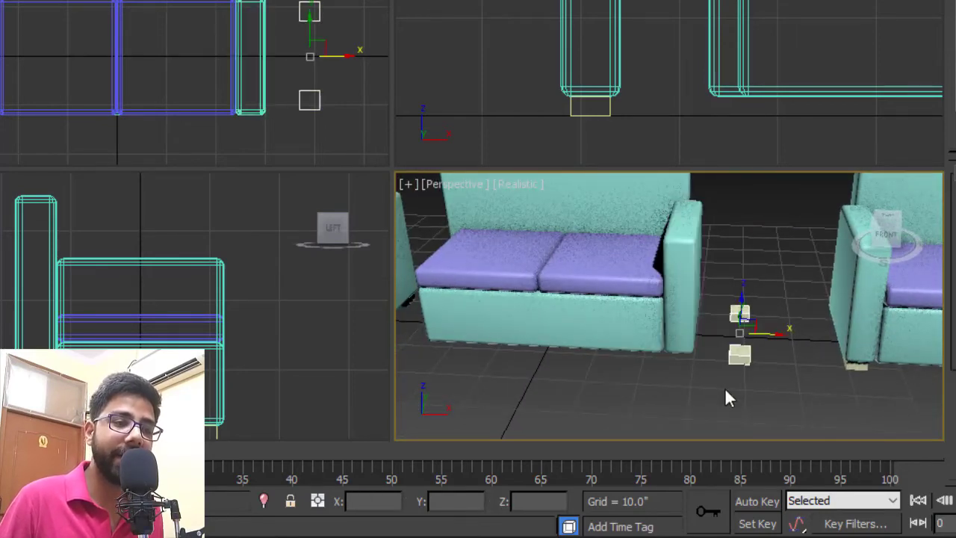
{"action": "left_click", "coordinate": [380, 502]}
{"action": "type", "text": "2"}
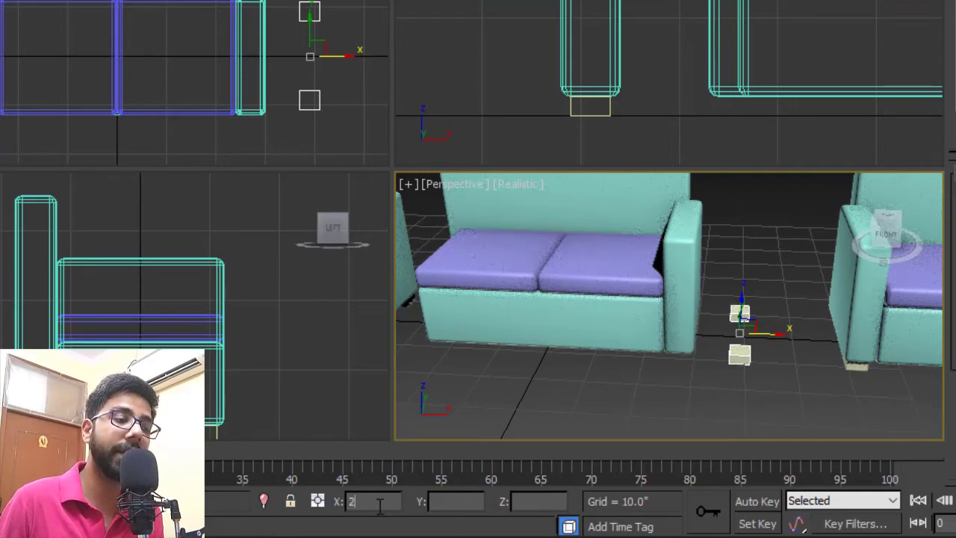
{"action": "type", "text": "7"}
{"action": "key", "text": "Return"}
- Move the left armrest against the shortened base at X -27"
{"action": "middle_click_drag", "start_coordinate": [653, 356], "coordinate": [518, 320], "text": "alt"}
{"action": "left_click", "coordinate": [518, 319]}
{"action": "left_click_drag", "start_coordinate": [387, 501], "coordinate": [214, 517]}
{"action": "type", "text": "-27"}
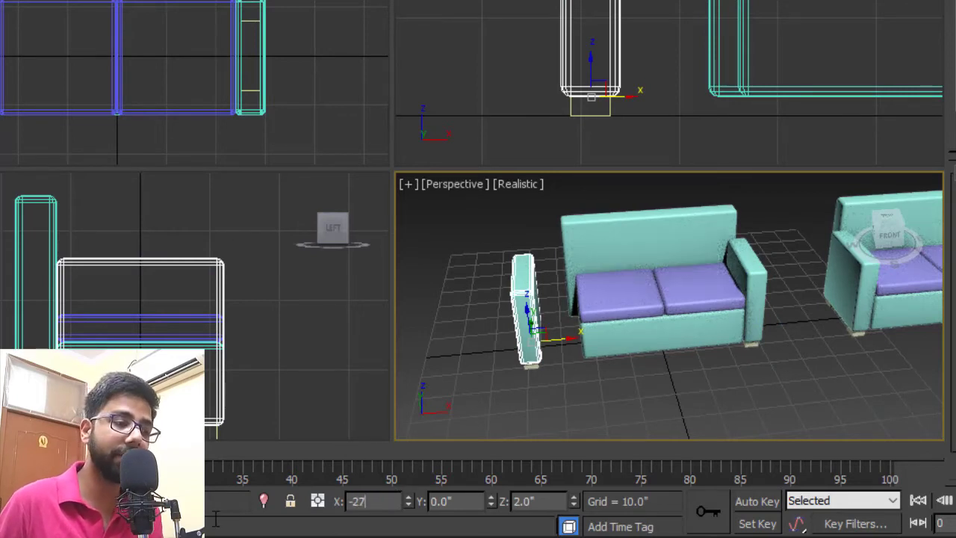
{"action": "key", "text": "Return"}
- Select both detached left legs and move them under the left armrest at X -27"
{"action": "left_click_drag", "start_coordinate": [482, 295], "coordinate": [546, 388]}
{"action": "left_click", "coordinate": [362, 507]}
{"action": "type", "text": "-"}
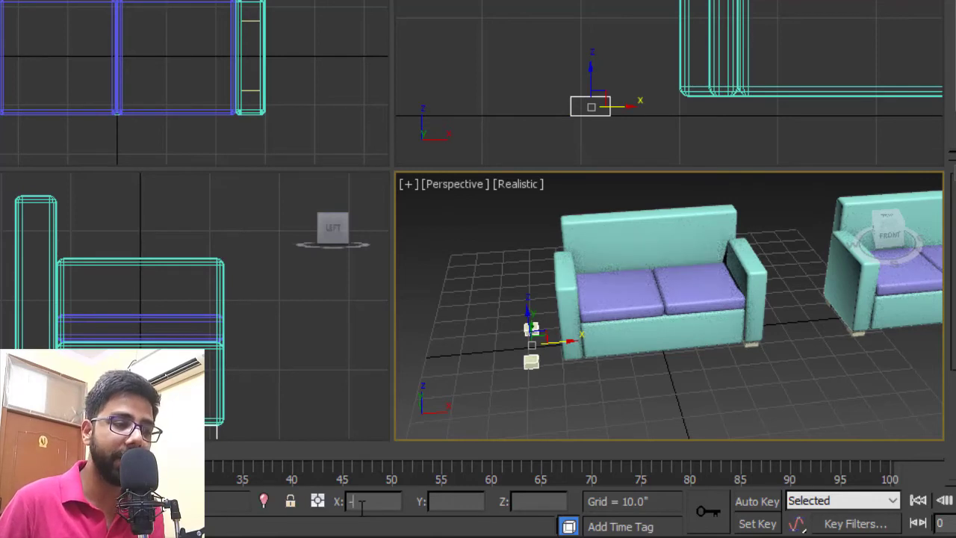
{"action": "type", "text": "27"}
{"action": "key", "text": "Return"}
{"action": "left_click", "coordinate": [699, 365]}
- Select all parts of the finished two-seat sofa and copy them along the X axis to the empty area on its left
{"action": "scroll", "coordinate": [699, 366], "scroll_direction": "down", "scroll_amount": 4}
{"action": "scroll", "coordinate": [697, 360], "scroll_direction": "up", "scroll_amount": 2}
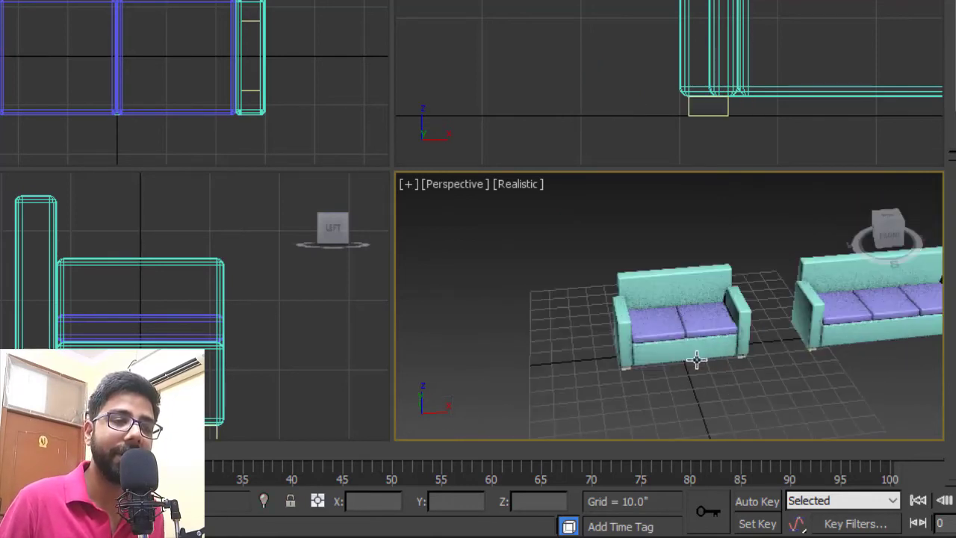
{"action": "middle_click_drag", "start_coordinate": [696, 361], "coordinate": [700, 338], "text": "alt"}
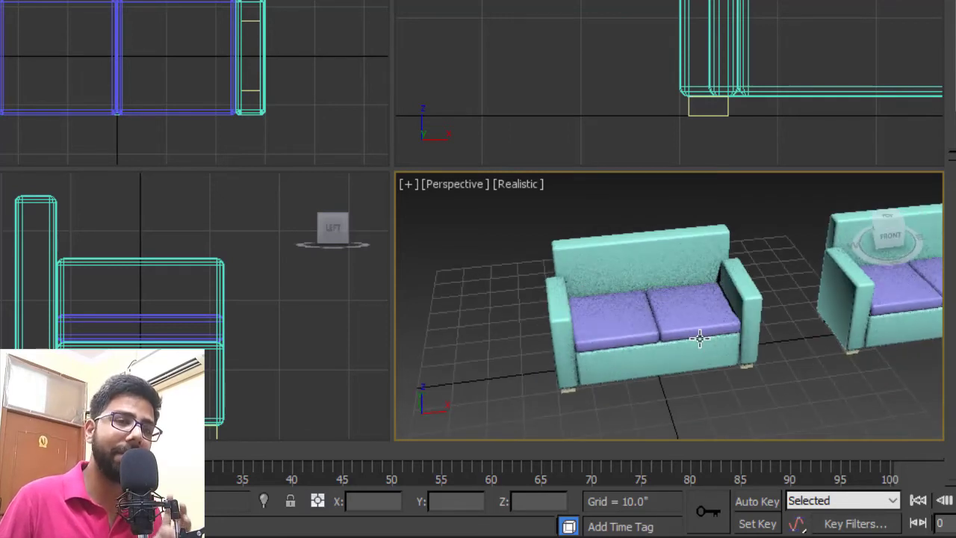
{"action": "left_click_drag", "start_coordinate": [514, 208], "coordinate": [788, 396]}
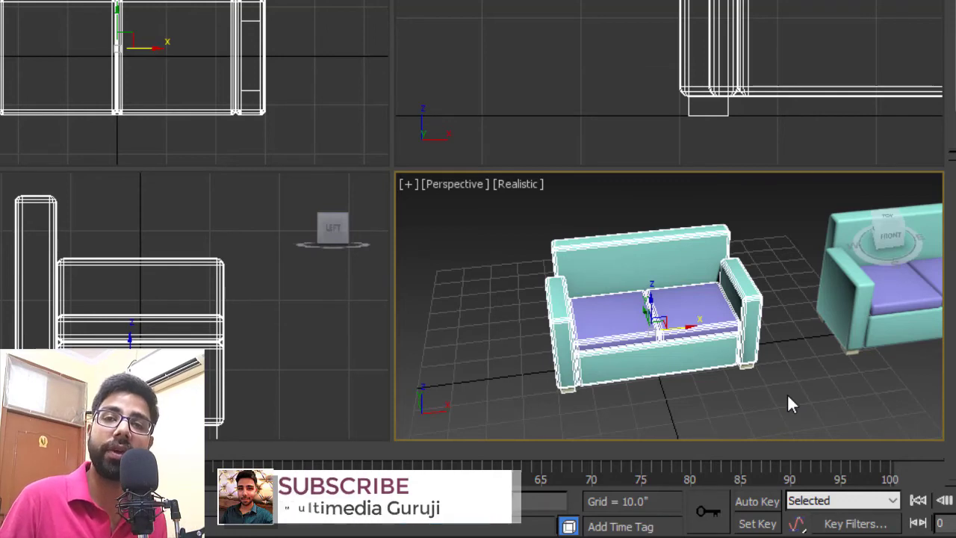
{"action": "scroll", "coordinate": [803, 373], "scroll_direction": "down", "scroll_amount": 3}
{"action": "middle_click_drag", "start_coordinate": [805, 360], "coordinate": [810, 315]}
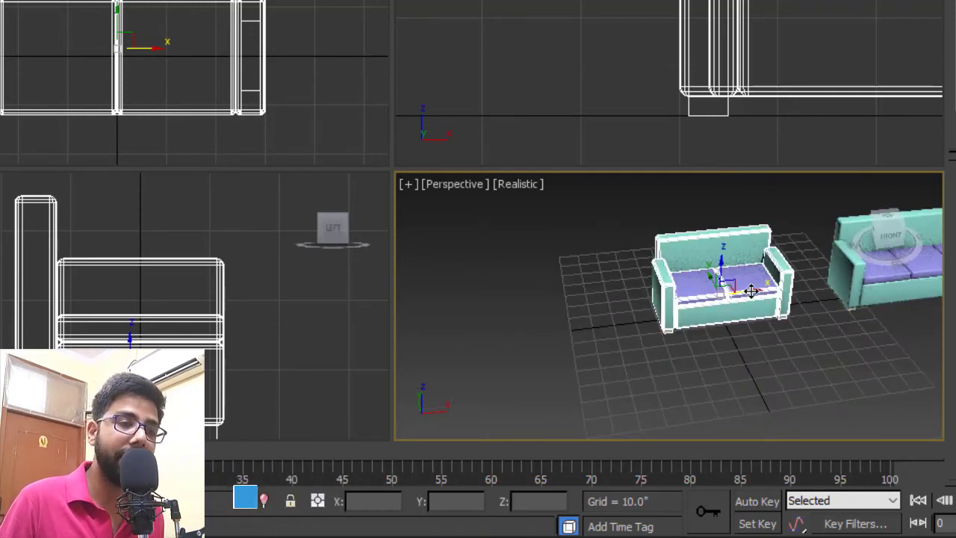
{"action": "left_click_drag", "start_coordinate": [750, 291], "coordinate": [599, 326], "text": "shift"}
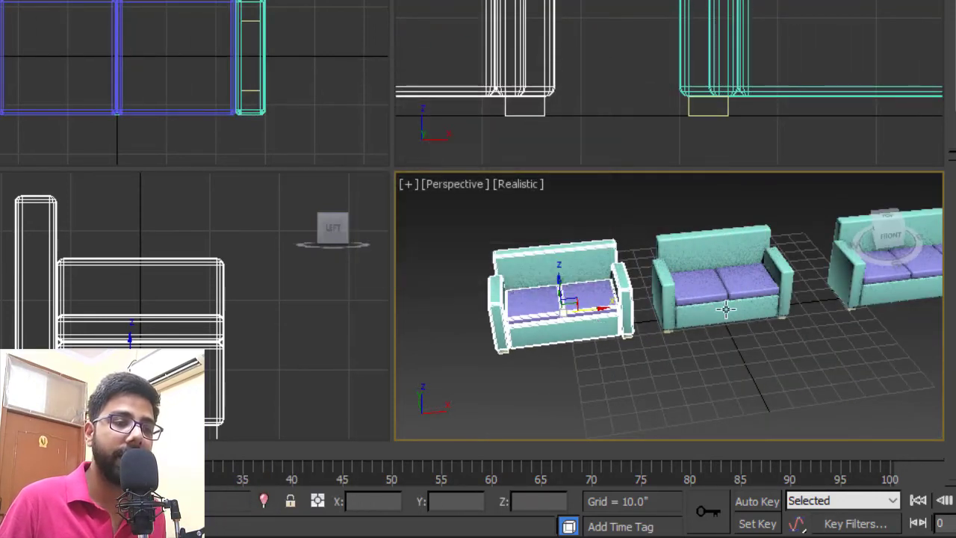
- Delete the right seat cushion of the two-seat sofa at the grid's centre
{"action": "scroll", "coordinate": [715, 306], "scroll_direction": "up", "scroll_amount": 5}
{"action": "scroll", "coordinate": [715, 299], "scroll_direction": "down", "scroll_amount": 4}
{"action": "left_click", "coordinate": [721, 269]}
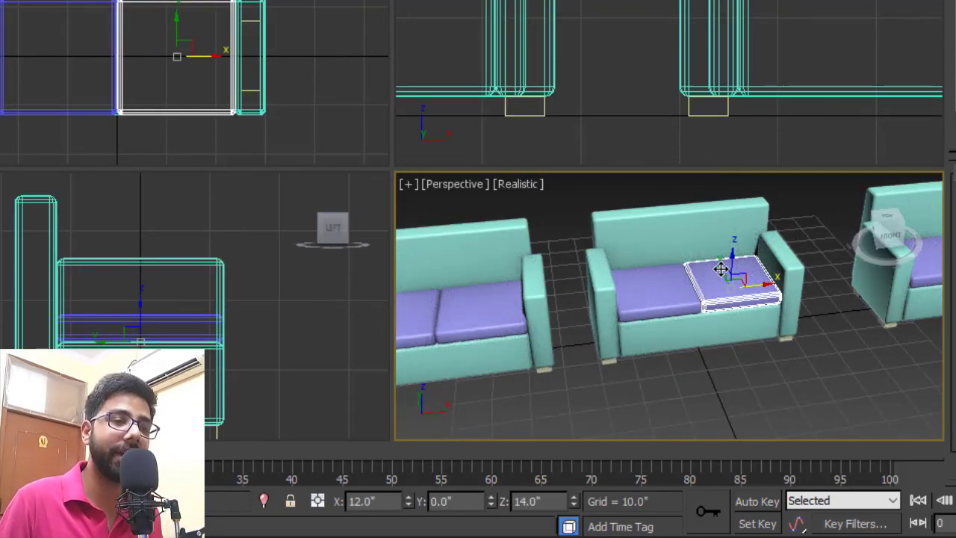
{"action": "key", "text": "Delete"}
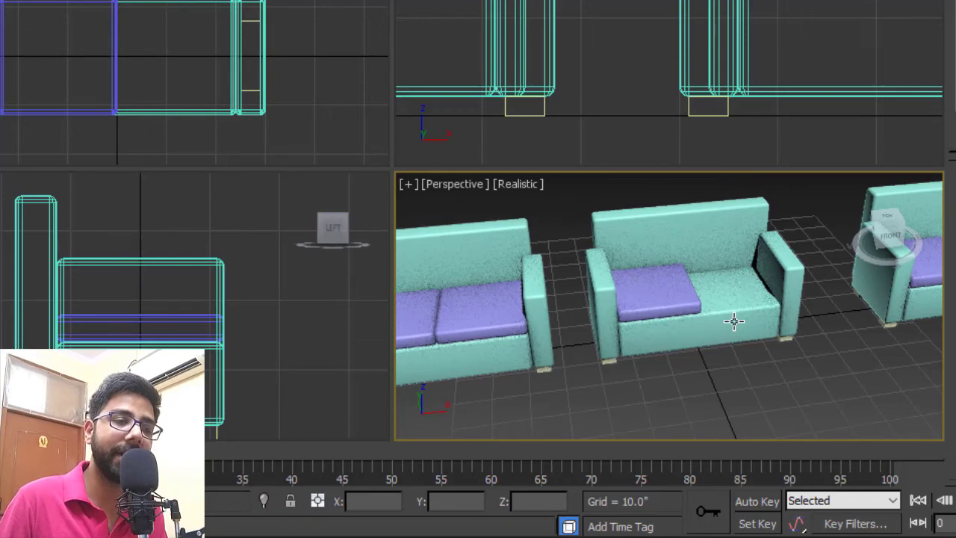
- Set the width of the middle sofa's base box to 24"
{"action": "left_click", "coordinate": [734, 321]}
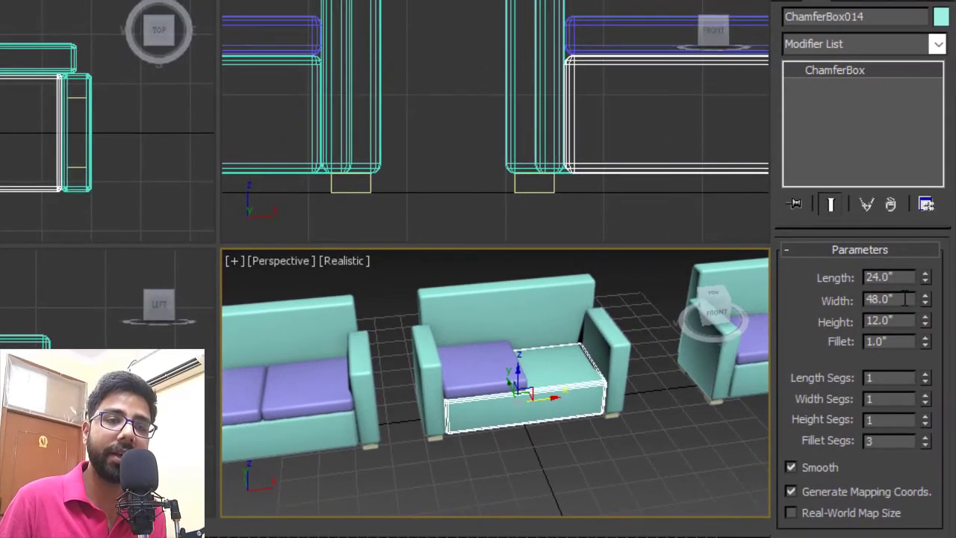
{"action": "left_click_drag", "start_coordinate": [903, 302], "coordinate": [806, 314]}
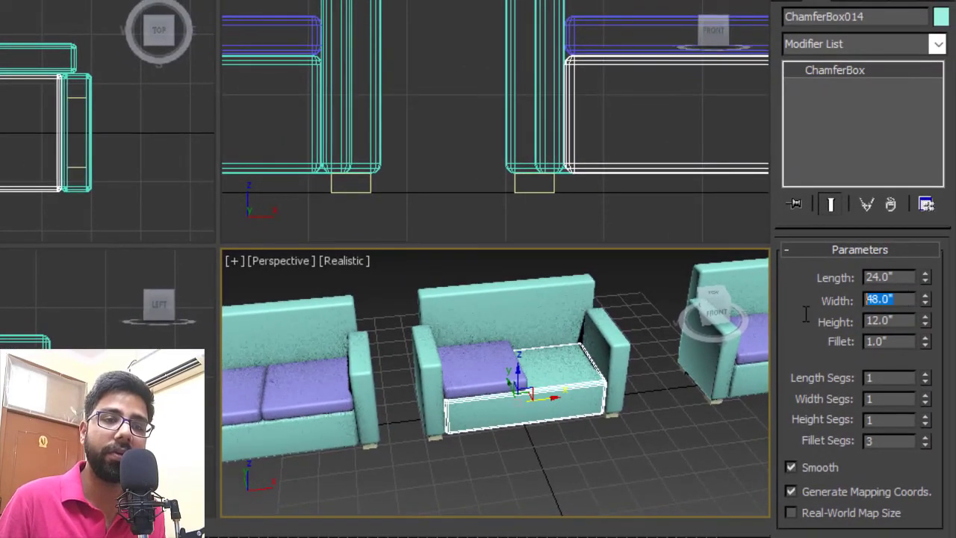
{"action": "type", "text": "24"}
{"action": "key", "text": "Return"}
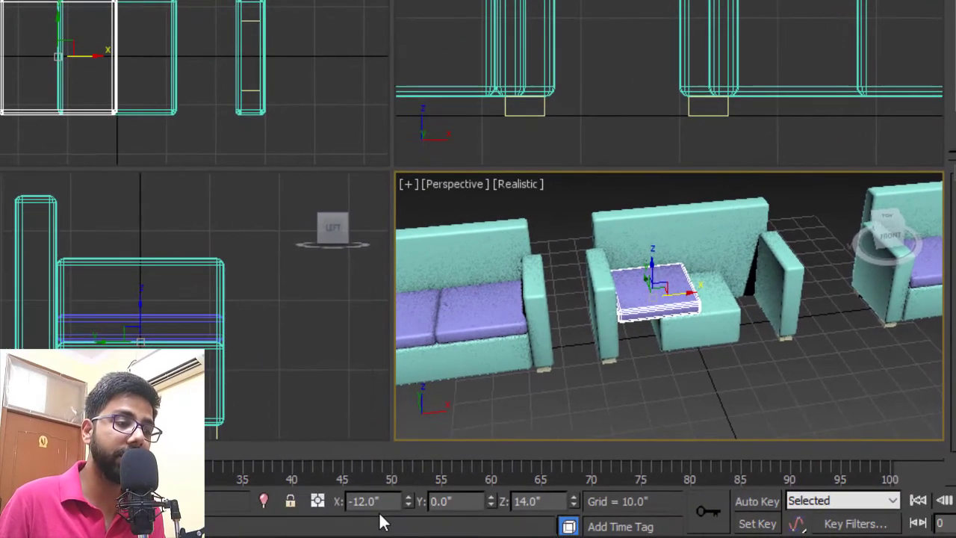
- Centre the remaining seat cushion over the shortened base at X 0"
{"action": "left_click_drag", "start_coordinate": [388, 502], "coordinate": [307, 501]}
{"action": "type", "text": "0"}
{"action": "key", "text": "Return"}
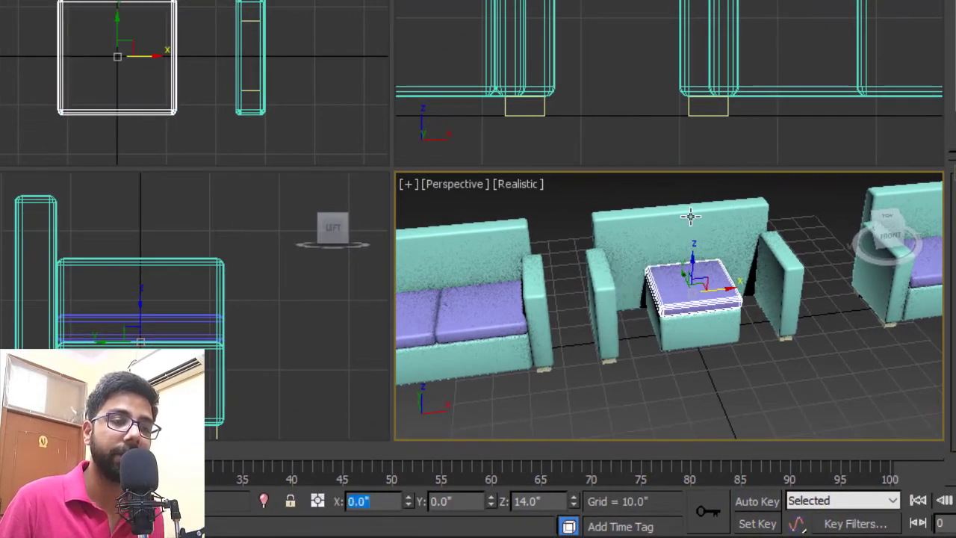
- Set the width of the middle sofa's backrest to 30"
{"action": "left_click", "coordinate": [689, 227]}
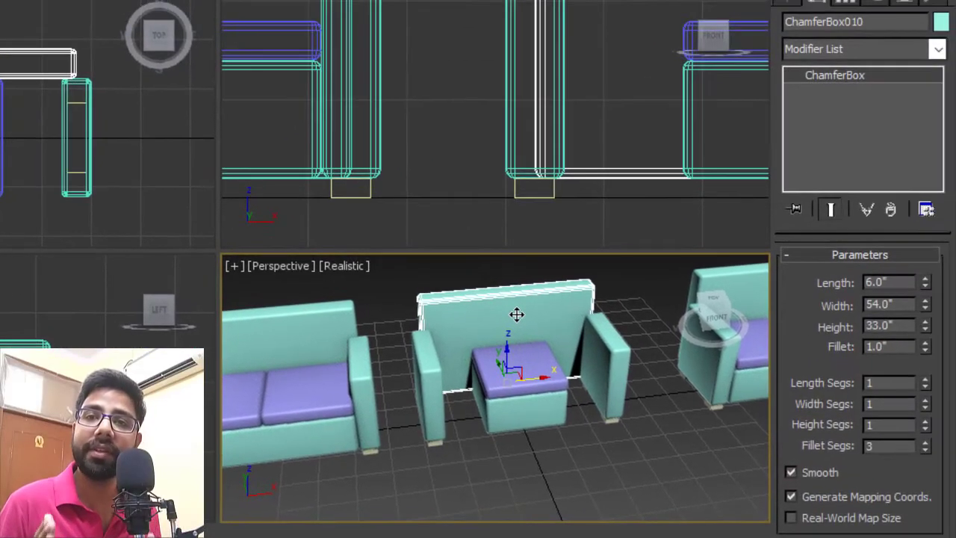
{"action": "double_click", "coordinate": [889, 304]}
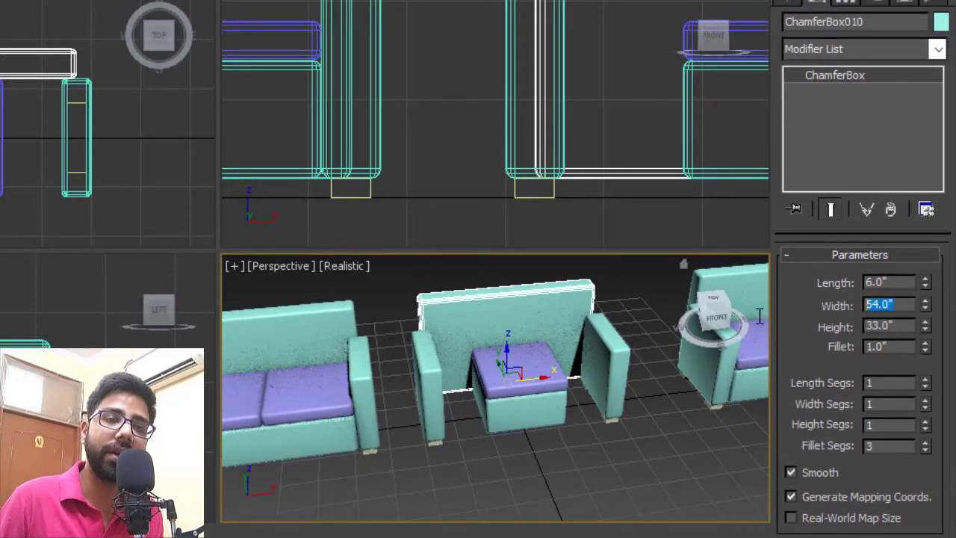
{"action": "type", "text": "30"}
{"action": "key", "text": "Return"}
- Move the middle sofa's right armrest against the single-seat base at X 15"
{"action": "scroll", "coordinate": [650, 403], "scroll_direction": "up", "scroll_amount": 4}
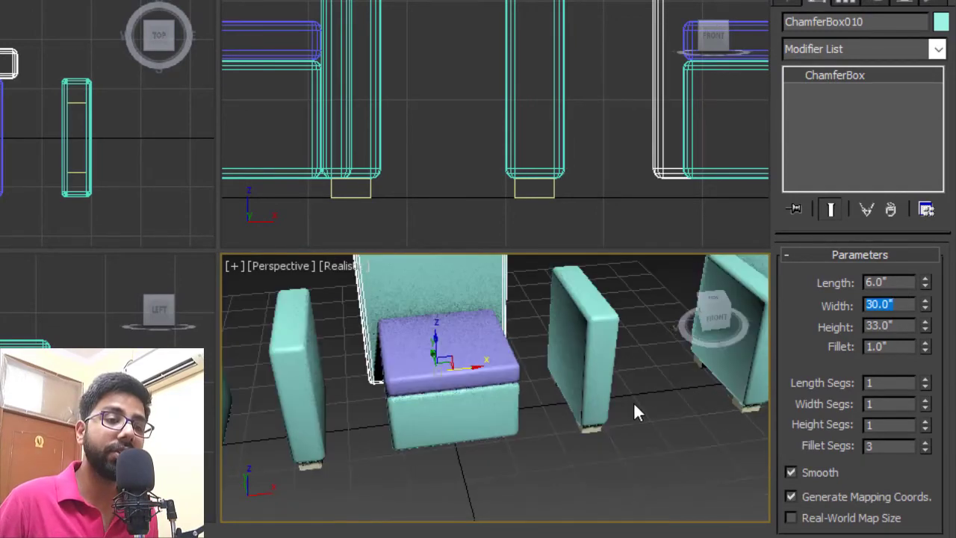
{"action": "left_click", "coordinate": [596, 351]}
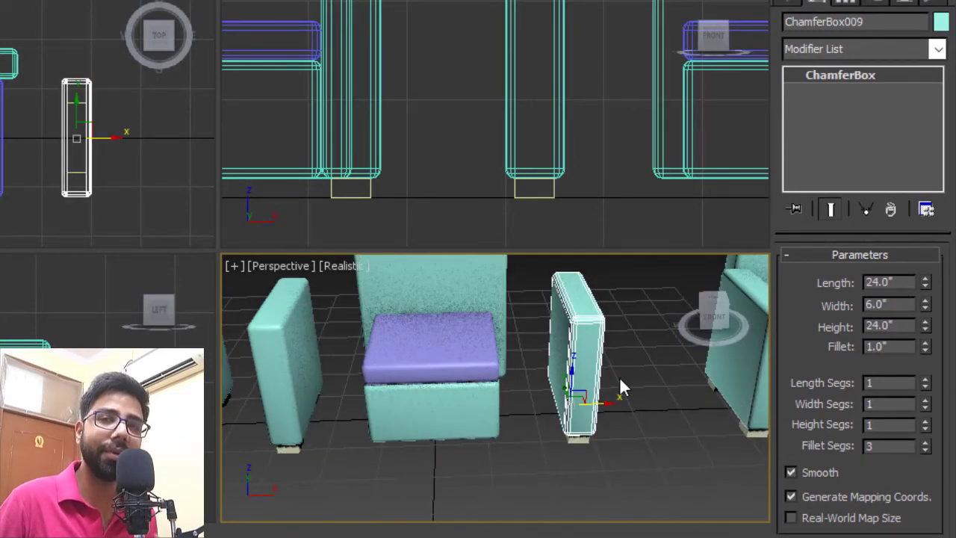
{"action": "middle_click_drag", "start_coordinate": [623, 388], "coordinate": [656, 372]}
{"action": "middle_click_drag", "start_coordinate": [825, 298], "coordinate": [851, 290]}
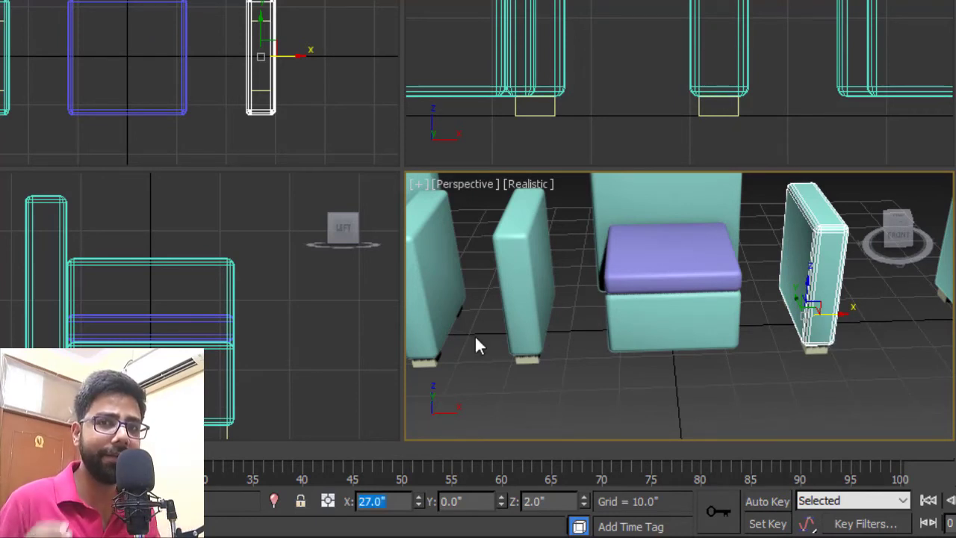
{"action": "type", "text": "15"}
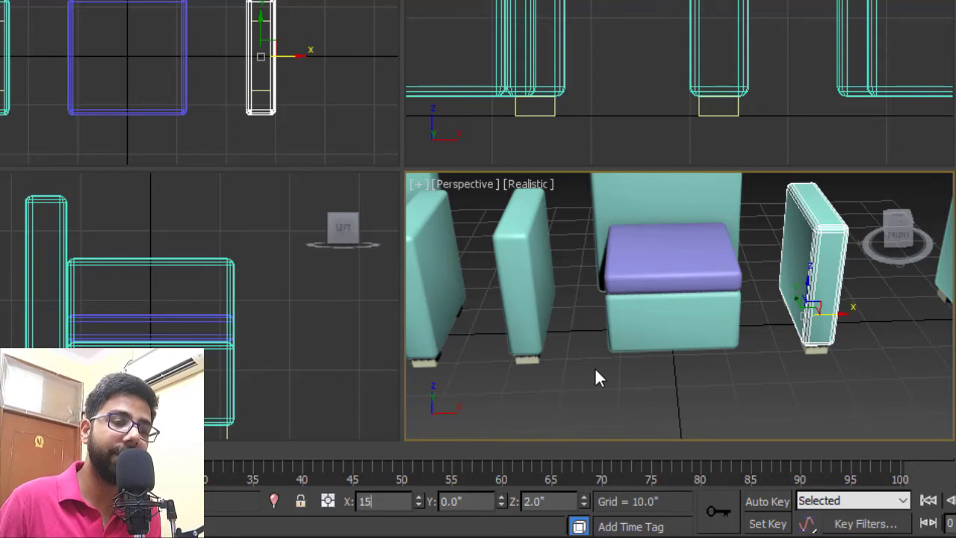
{"action": "key", "text": "Return"}
- Select both detached right legs and move them under the right armrest at X 15"
{"action": "middle_click_drag", "start_coordinate": [850, 348], "coordinate": [764, 332]}
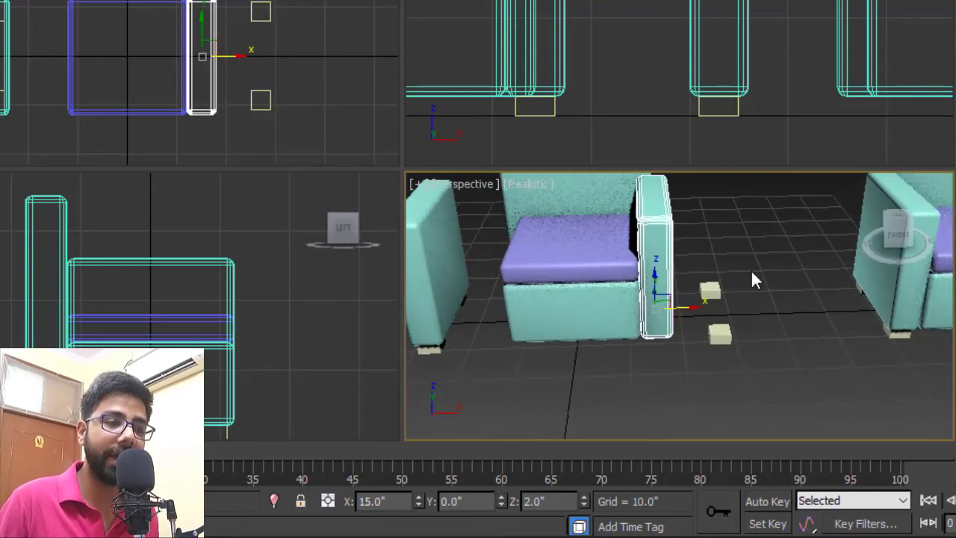
{"action": "left_click_drag", "start_coordinate": [708, 373], "coordinate": [708, 372]}
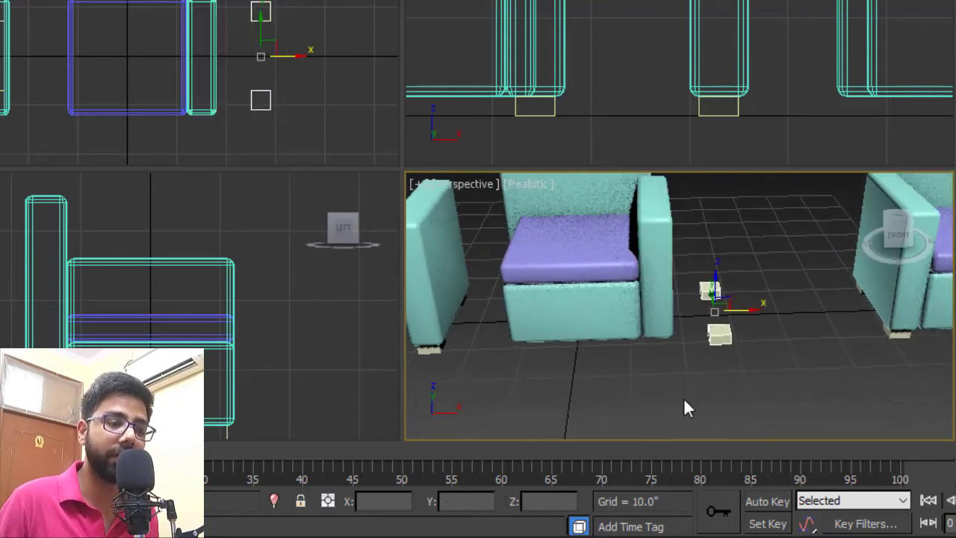
{"action": "left_click", "coordinate": [398, 502]}
{"action": "type", "text": "15"}
{"action": "key", "text": "Return"}
- Move the middle sofa's left armrest against the single-seat base at X -15"
{"action": "middle_click_drag", "start_coordinate": [674, 304], "coordinate": [937, 339]}
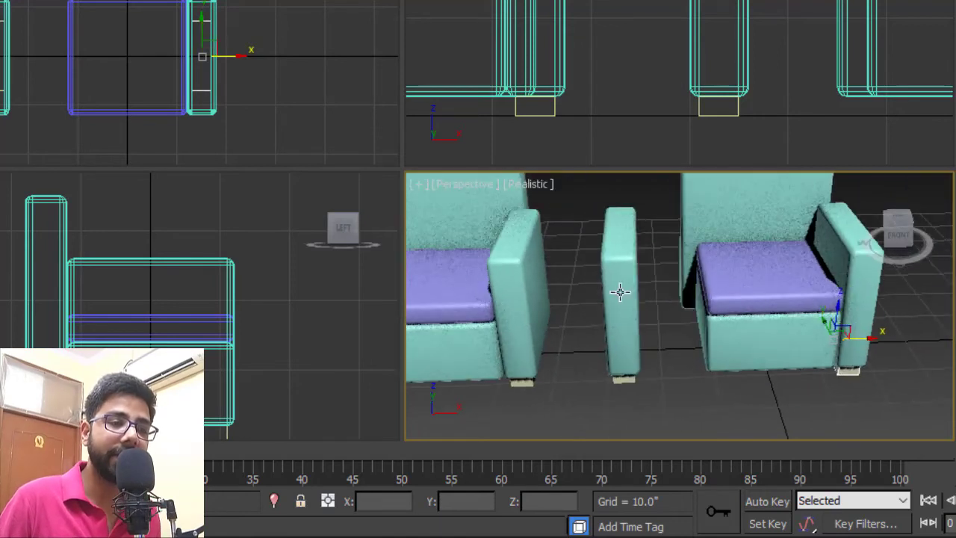
{"action": "left_click", "coordinate": [621, 292]}
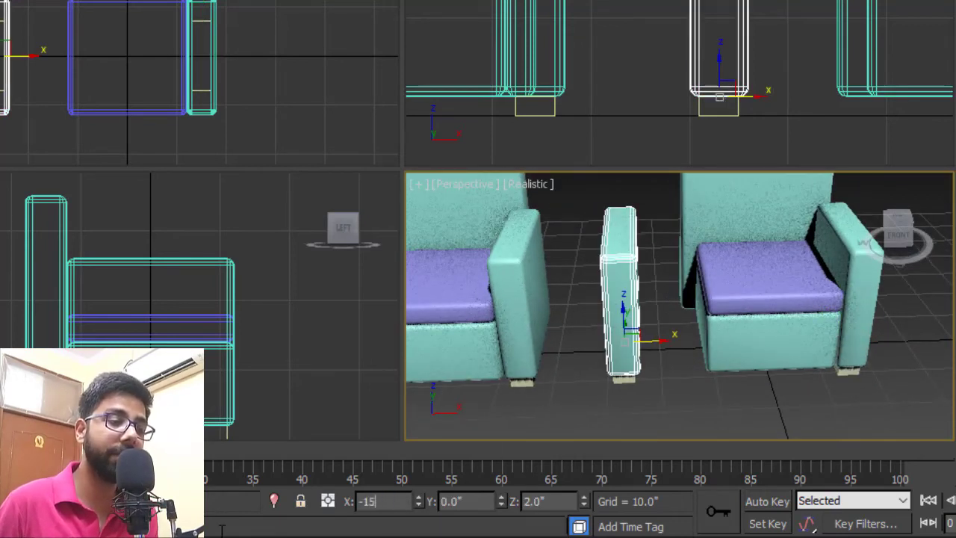
{"action": "key", "text": "Return"}
- Select both detached left legs, move them under the left armrest at X -15", and clear the selection
{"action": "left_click_drag", "start_coordinate": [601, 269], "coordinate": [647, 438]}
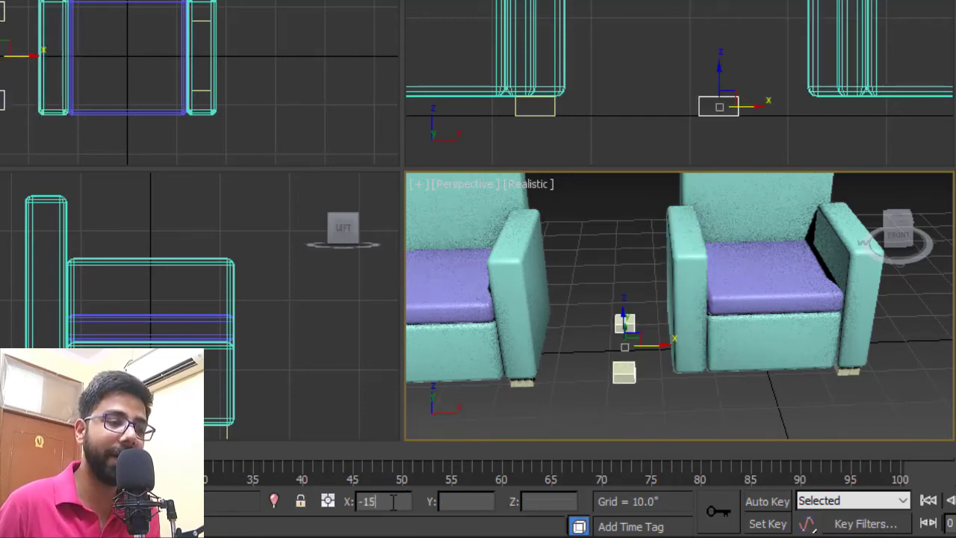
{"action": "key", "text": "Return"}
{"action": "left_click", "coordinate": [764, 380]}
- Select all parts of the single-seat sofa and group them under the name "1 sitter sofa"
{"action": "middle_click_drag", "start_coordinate": [764, 380], "coordinate": [750, 340], "text": "alt"}
{"action": "scroll", "coordinate": [770, 338], "scroll_direction": "down", "scroll_amount": 3}
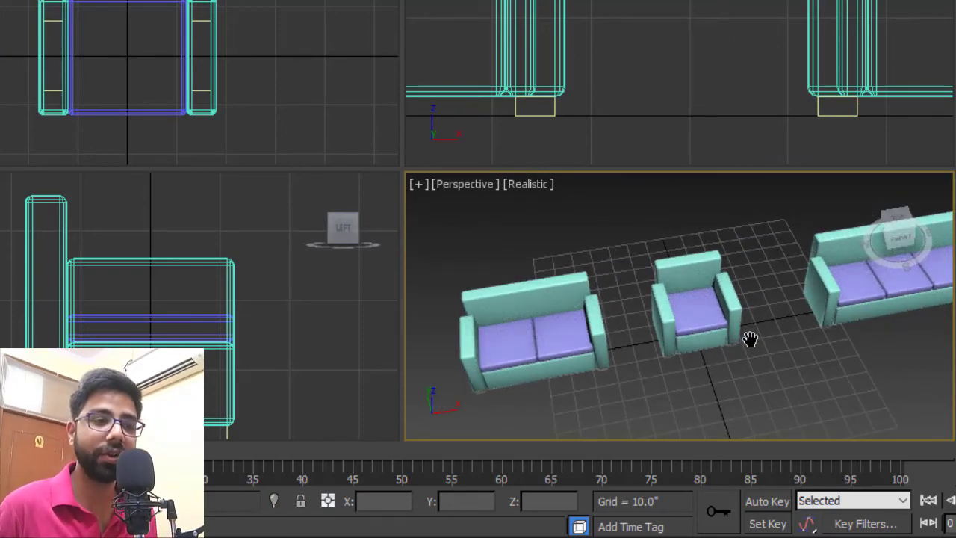
{"action": "middle_click_drag", "start_coordinate": [742, 288], "coordinate": [733, 265], "text": "alt"}
{"action": "middle_click_drag", "start_coordinate": [691, 293], "coordinate": [709, 302]}
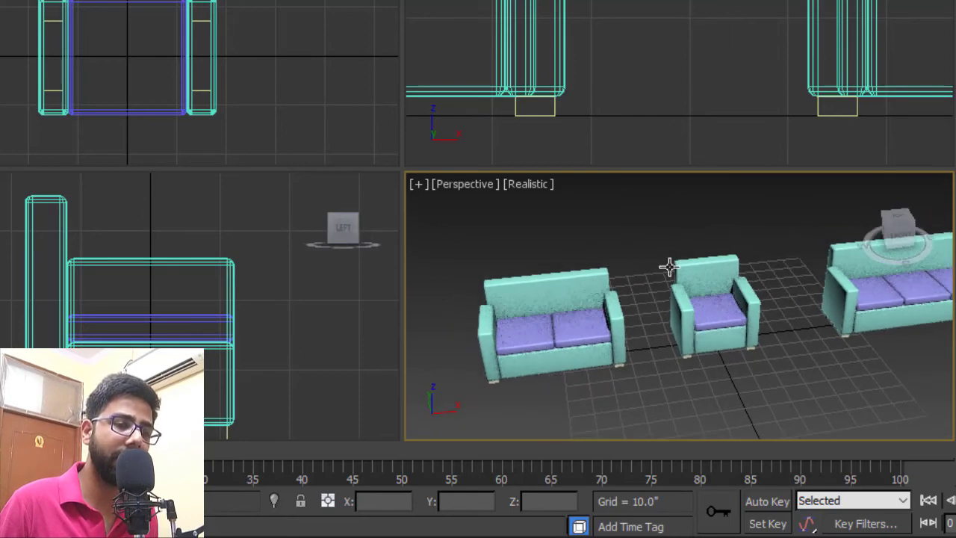
{"action": "left_click_drag", "start_coordinate": [716, 338], "coordinate": [774, 375]}
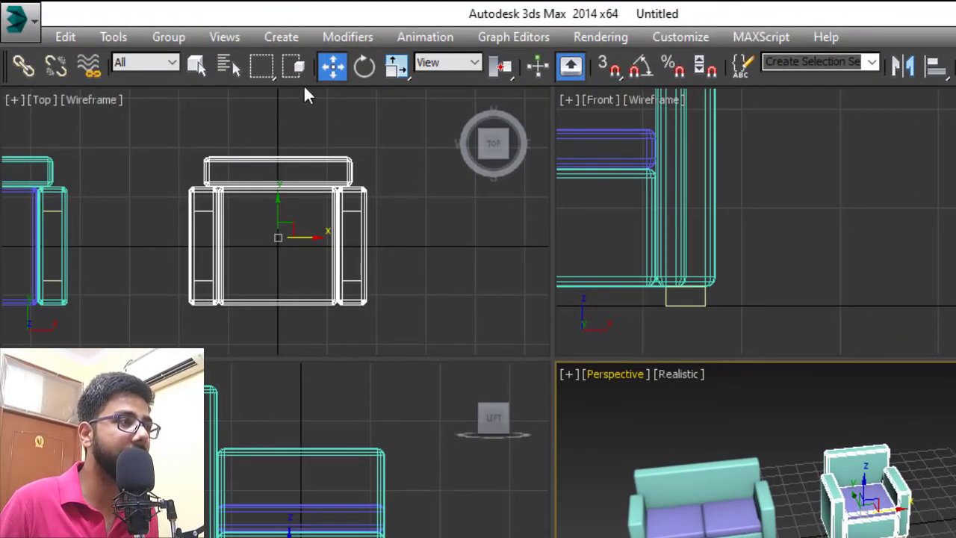
{"action": "left_click", "coordinate": [178, 37]}
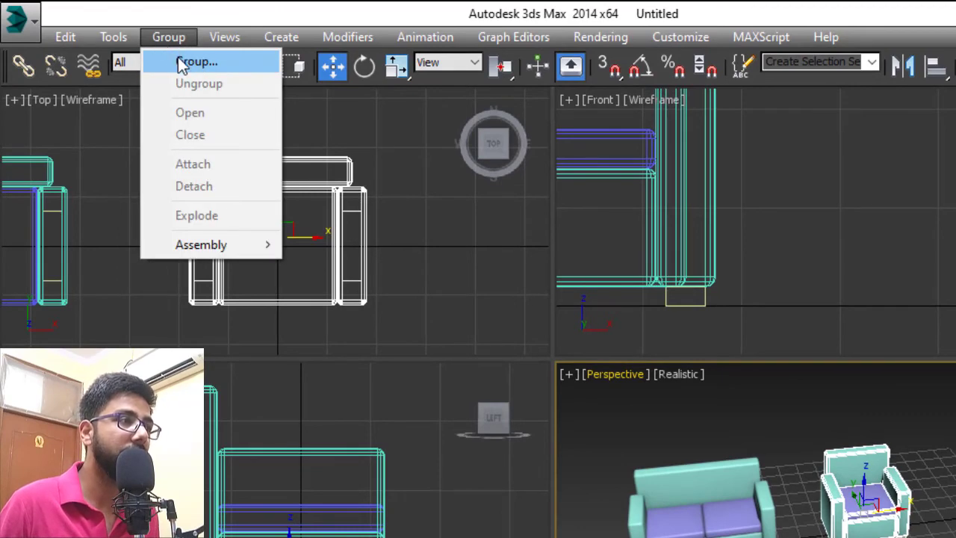
{"action": "left_click", "coordinate": [181, 65]}
{"action": "left_click_drag", "start_coordinate": [518, 248], "coordinate": [504, 220]}
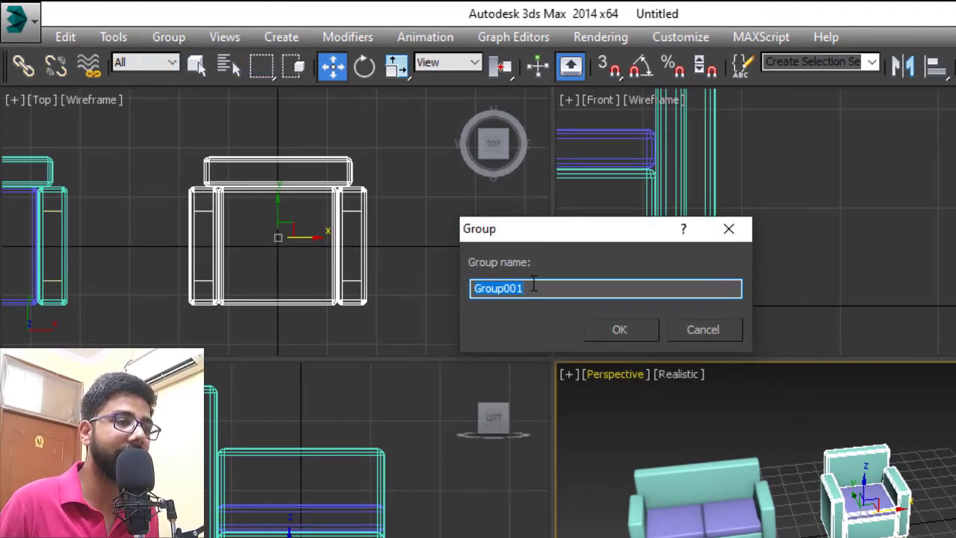
{"action": "left_click_drag", "start_coordinate": [539, 290], "coordinate": [405, 292]}
{"action": "type", "text": "1 sitter sofa"}
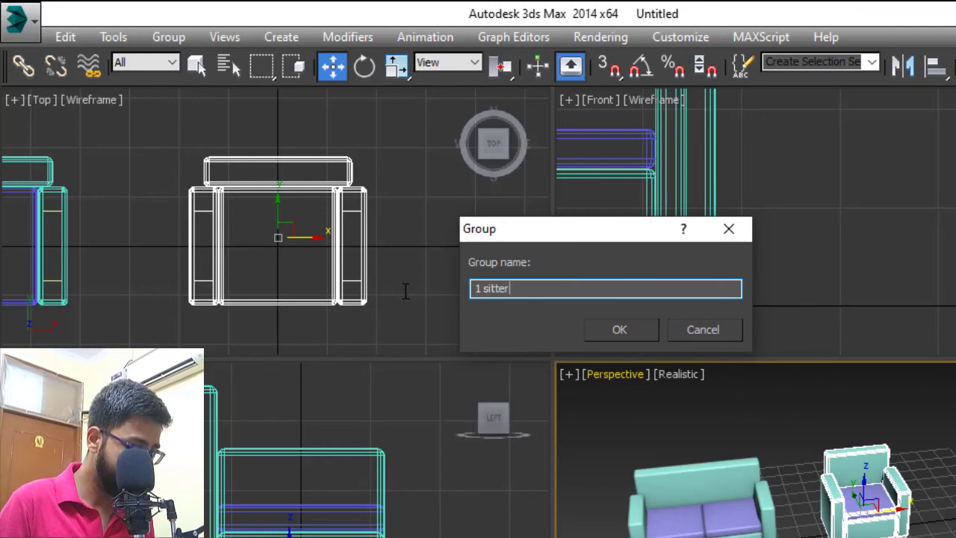
{"action": "left_click", "coordinate": [627, 324]}
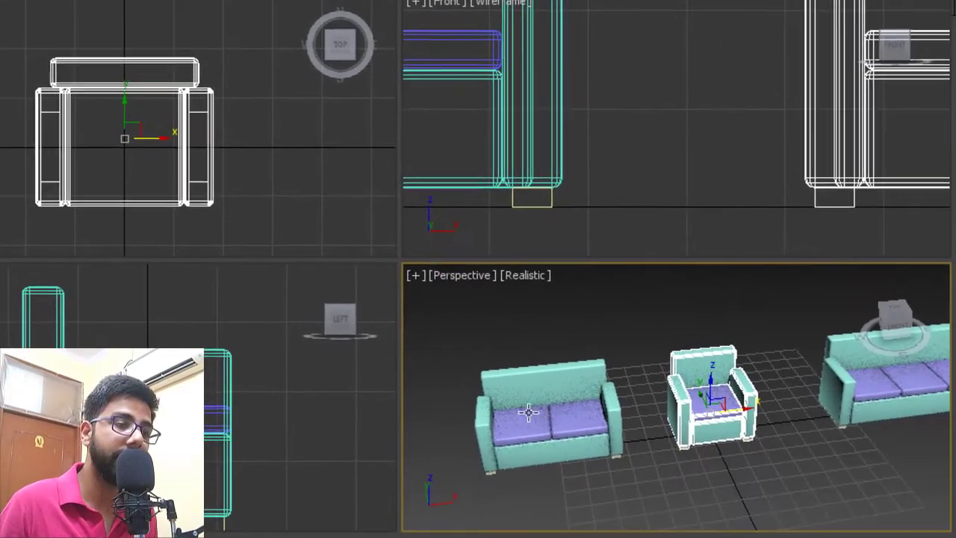
- Select all parts of the two-seat sofa and group them under the name "2 sitter sofa"
{"action": "left_click_drag", "start_coordinate": [596, 438], "coordinate": [795, 537]}
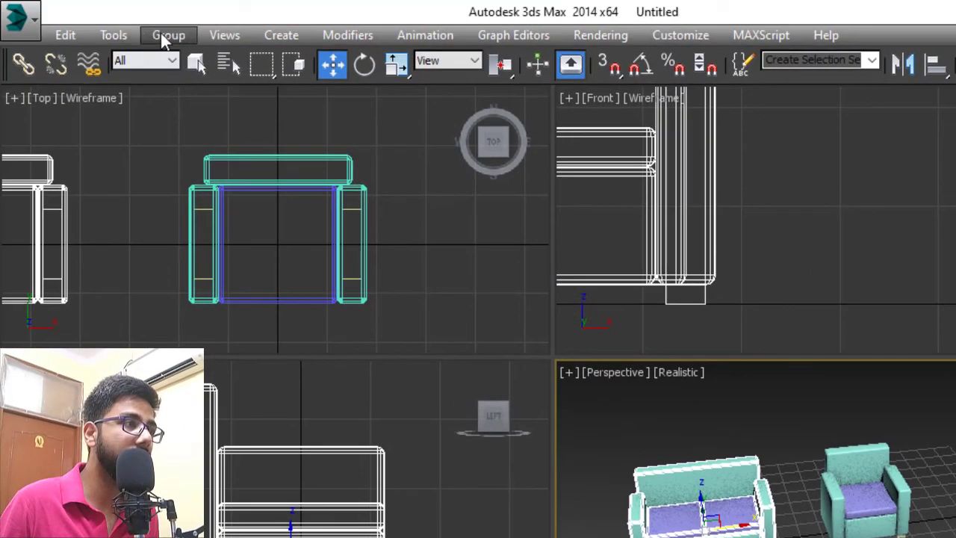
{"action": "left_click", "coordinate": [166, 34]}
{"action": "left_click", "coordinate": [191, 62]}
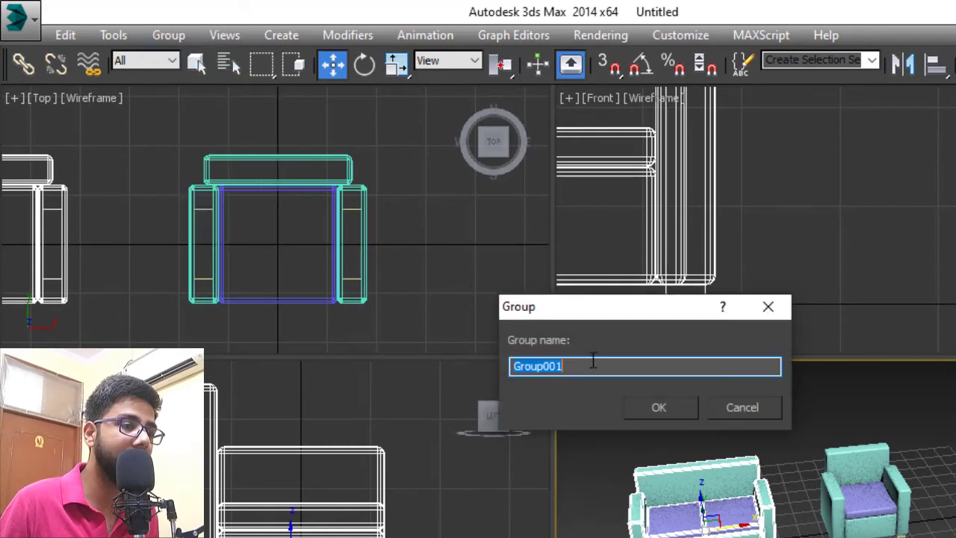
{"action": "type", "text": "2 sitter sofa"}
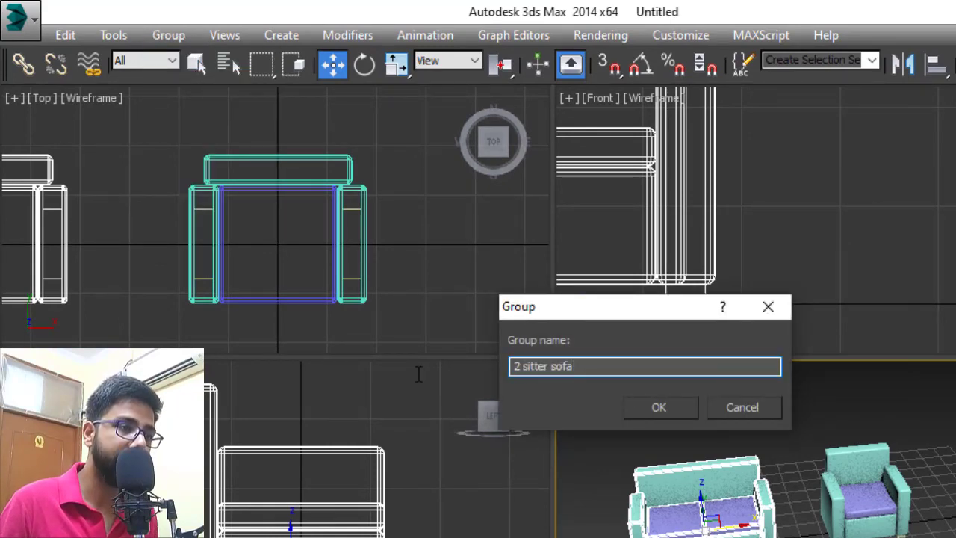
{"action": "key", "text": "Return"}
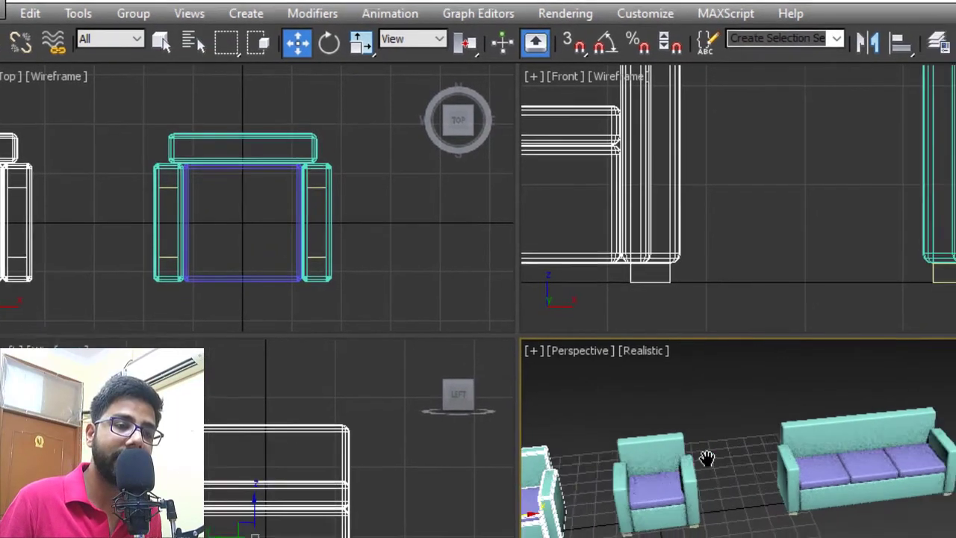
- Select all parts of the three-seat sofa and group them under the name "3 sitter sofa"
{"action": "left_click_drag", "start_coordinate": [617, 300], "coordinate": [847, 502]}
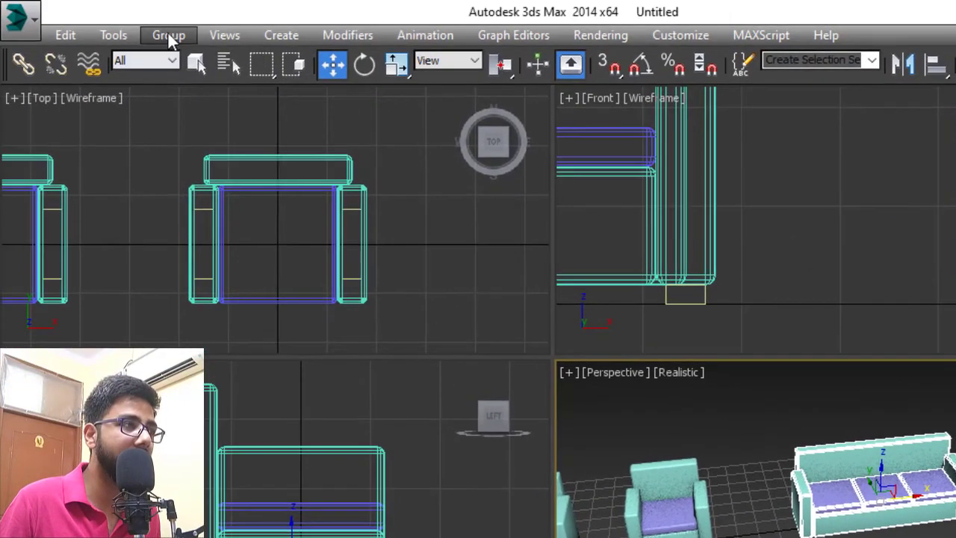
{"action": "left_click", "coordinate": [169, 36]}
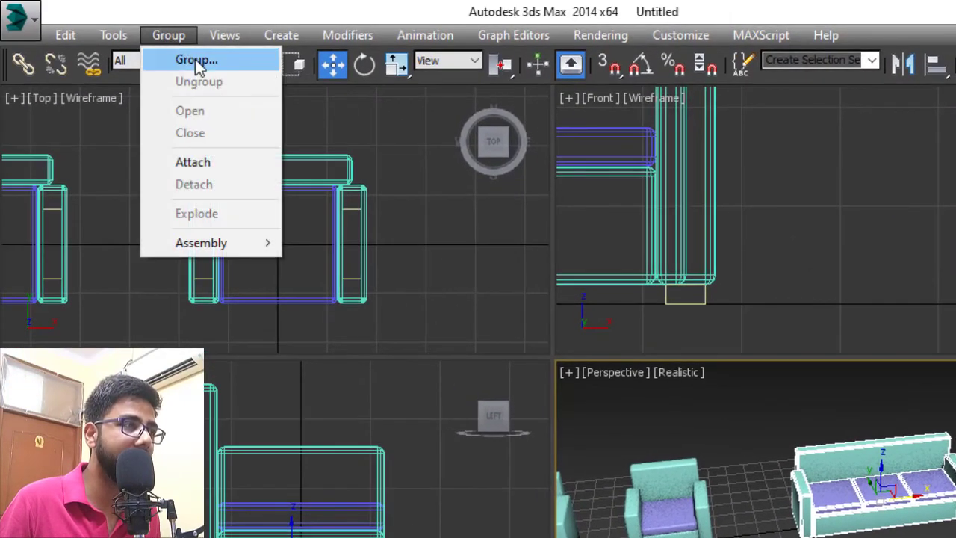
{"action": "left_click", "coordinate": [195, 59]}
{"action": "type", "text": "3 sitter"}
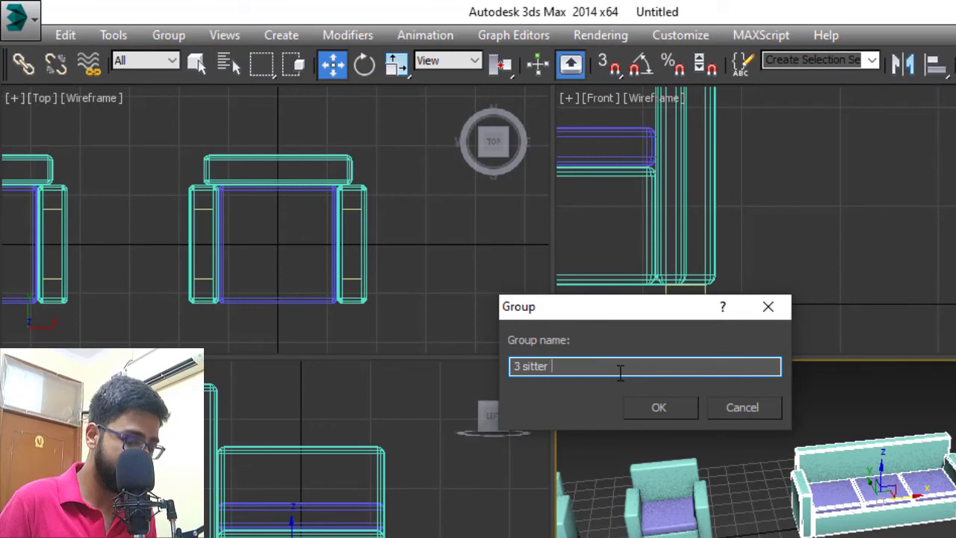
{"action": "type", "text": " sofa"}
{"action": "key", "text": "Return"}
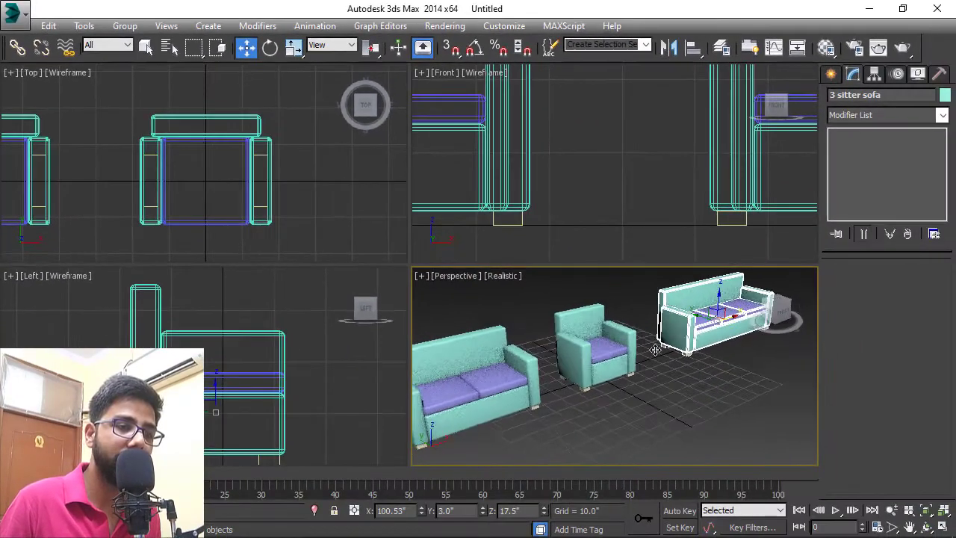
- Arrange the sofas closely along X in the order single-seat, two-seat, three-seat, with the three-seat sofa at about X 75.4"
{"action": "scroll", "coordinate": [655, 350], "scroll_direction": "down", "scroll_amount": 5}
{"action": "left_click", "coordinate": [624, 360]}
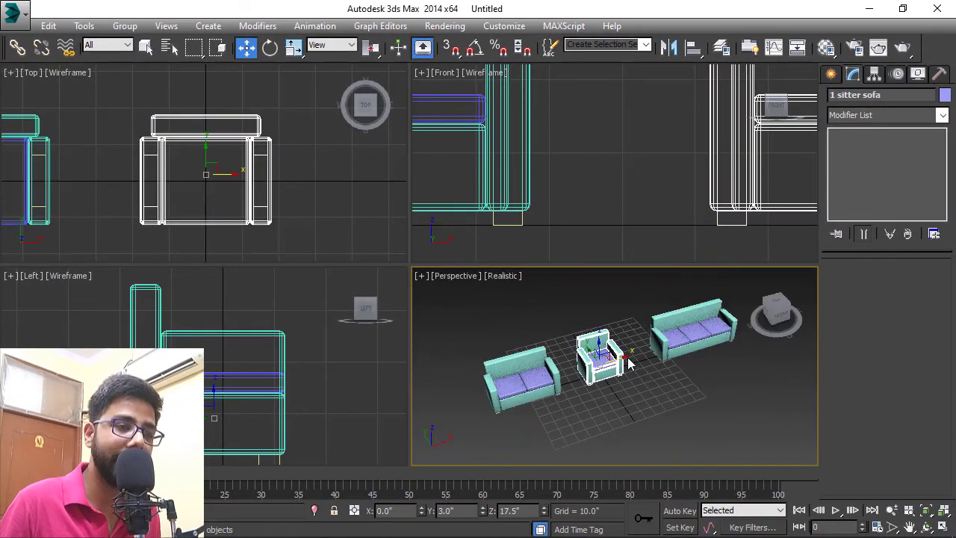
{"action": "left_click_drag", "start_coordinate": [629, 363], "coordinate": [492, 399]}
{"action": "left_click", "coordinate": [537, 390]}
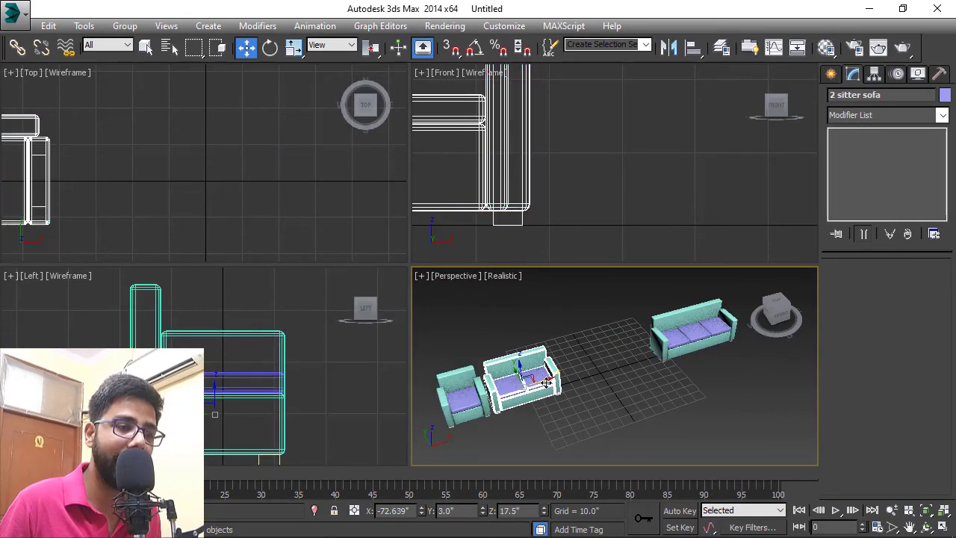
{"action": "left_click_drag", "start_coordinate": [546, 383], "coordinate": [622, 364]}
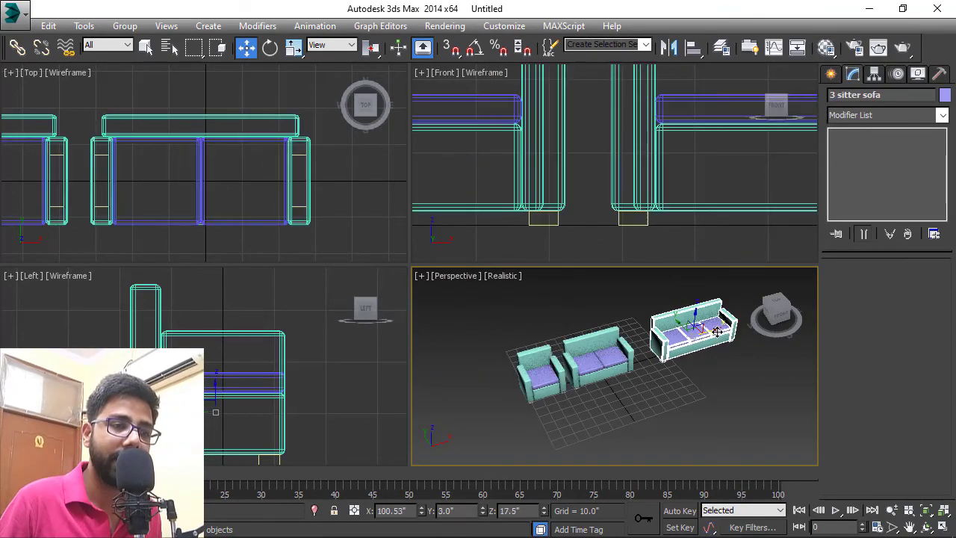
{"action": "left_click_drag", "start_coordinate": [714, 338], "coordinate": [681, 345]}
{"action": "scroll", "coordinate": [611, 357], "scroll_direction": "up", "scroll_amount": 4}
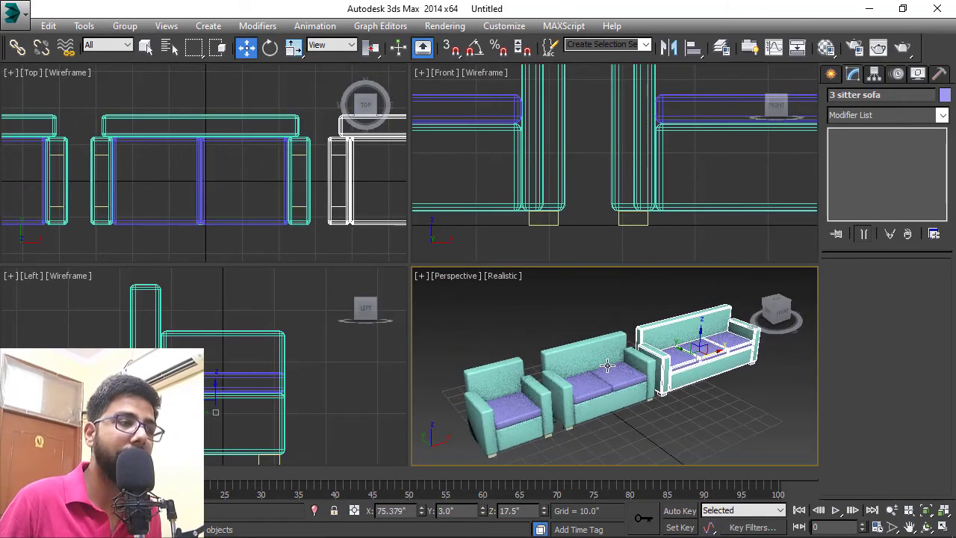
- Clear the selection, frame all sofas in the Top, Front and Left views, and examine the row in perspective
{"action": "left_click", "coordinate": [343, 232]}
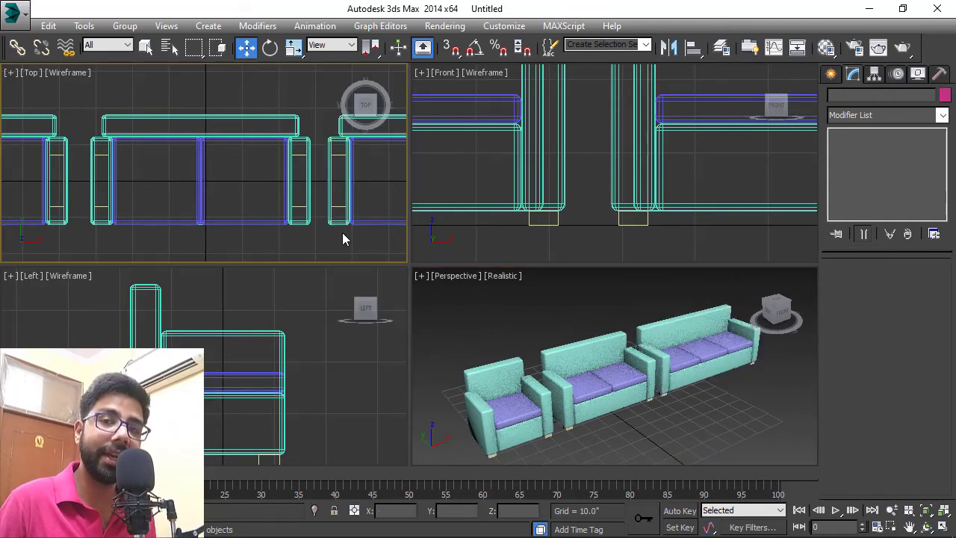
{"action": "key", "text": "z"}
{"action": "left_click", "coordinate": [488, 242]}
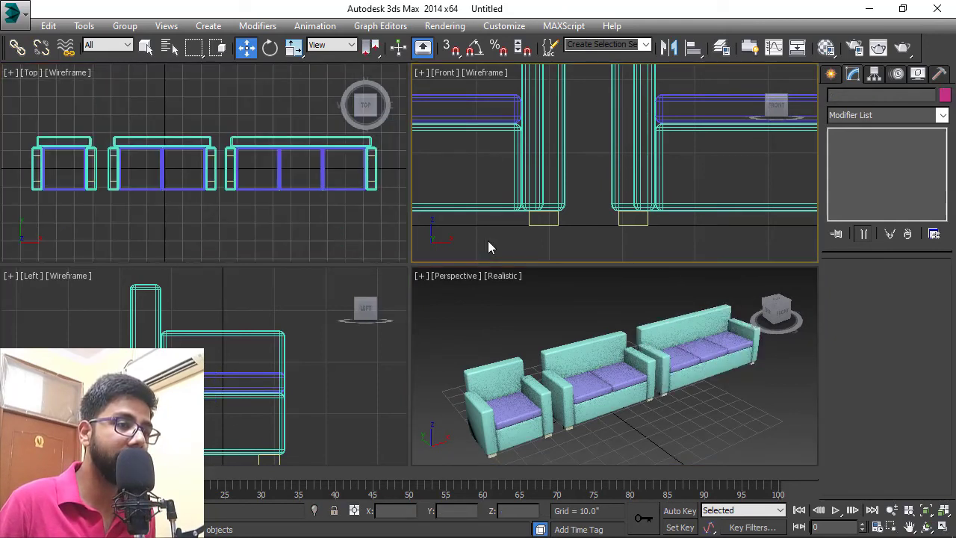
{"action": "key", "text": "z"}
{"action": "left_click", "coordinate": [306, 357]}
{"action": "key", "text": "z"}
{"action": "left_click", "coordinate": [461, 333]}
{"action": "scroll", "coordinate": [569, 361], "scroll_direction": "up", "scroll_amount": 4}
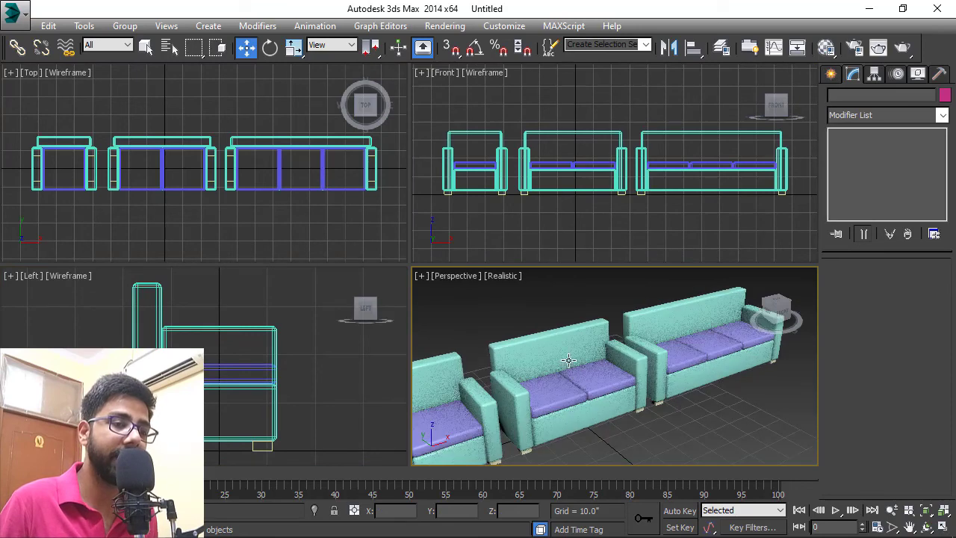
{"action": "middle_click_drag", "start_coordinate": [569, 361], "coordinate": [610, 356], "text": "alt"}
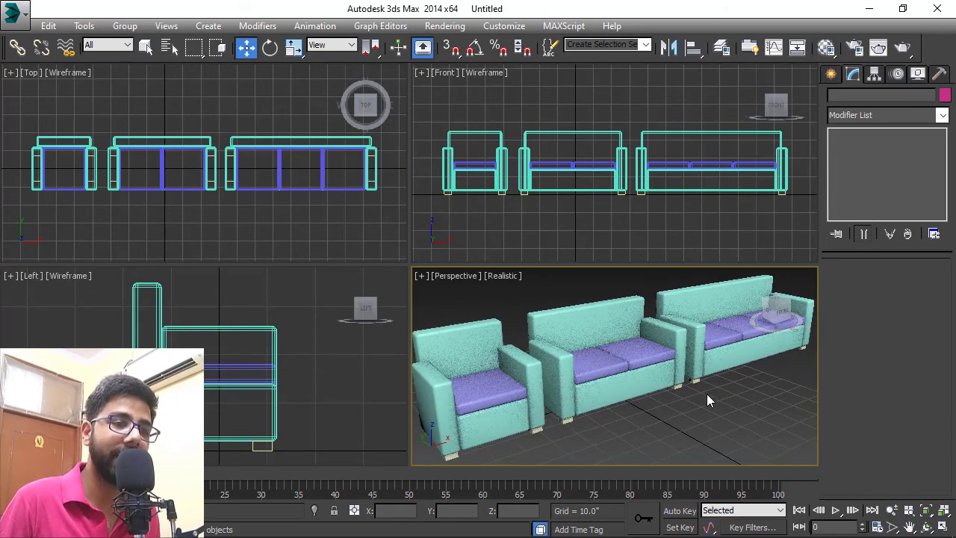